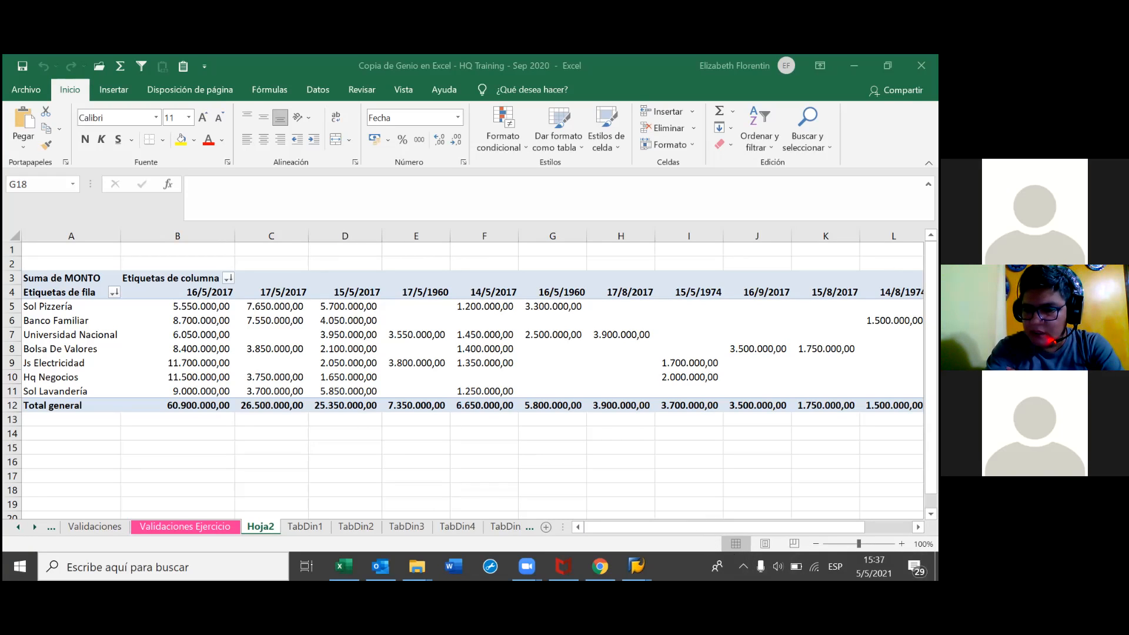
{"action": "scroll", "coordinate": [470, 376], "scroll_direction": "right", "scroll_amount": 3}
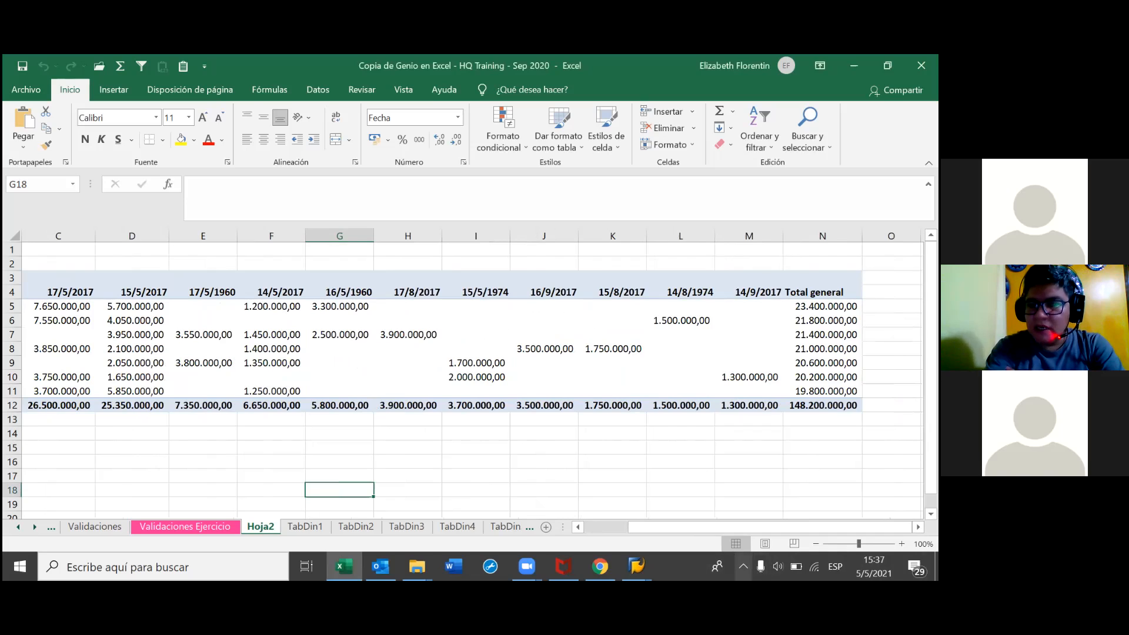
{"action": "left_click", "coordinate": [778, 566]}
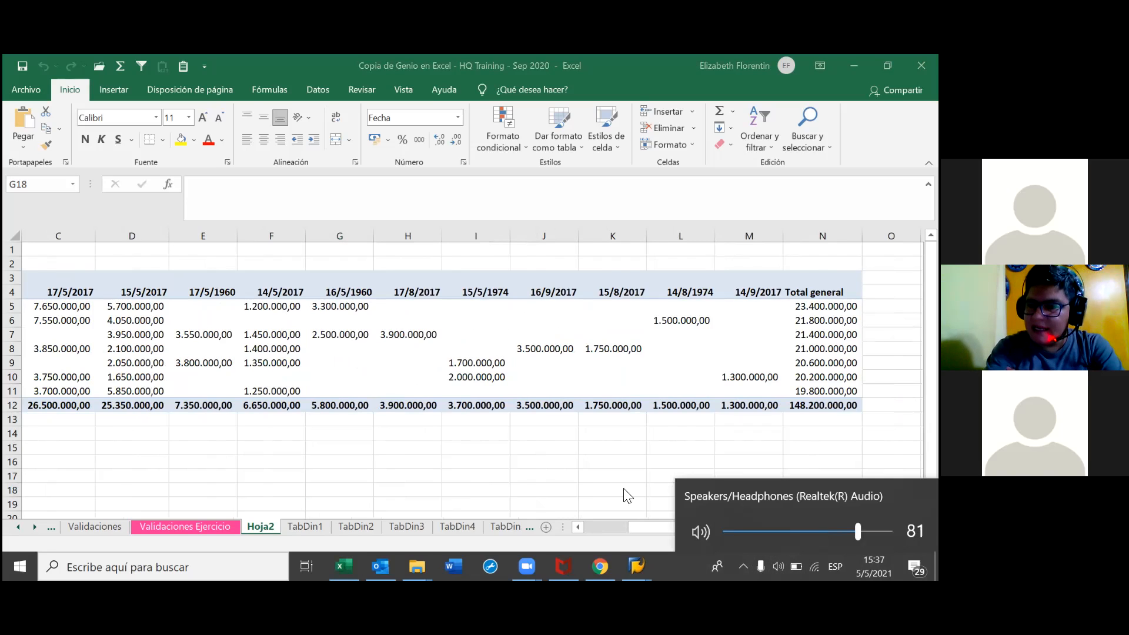
{"action": "left_click", "coordinate": [560, 468]}
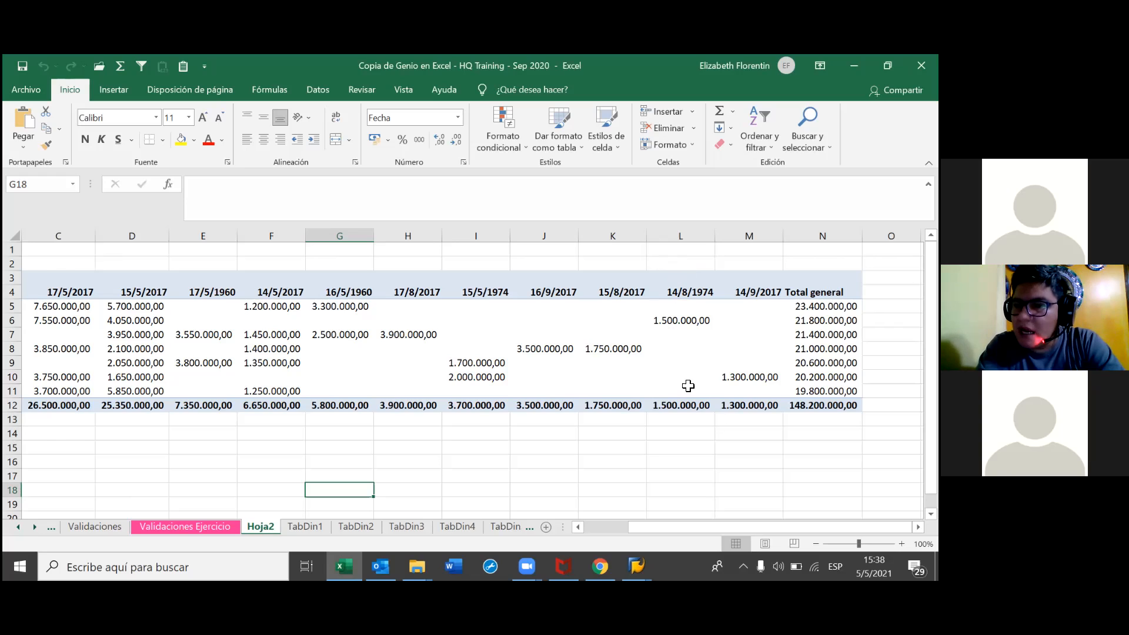
{"action": "left_click", "coordinate": [667, 463]}
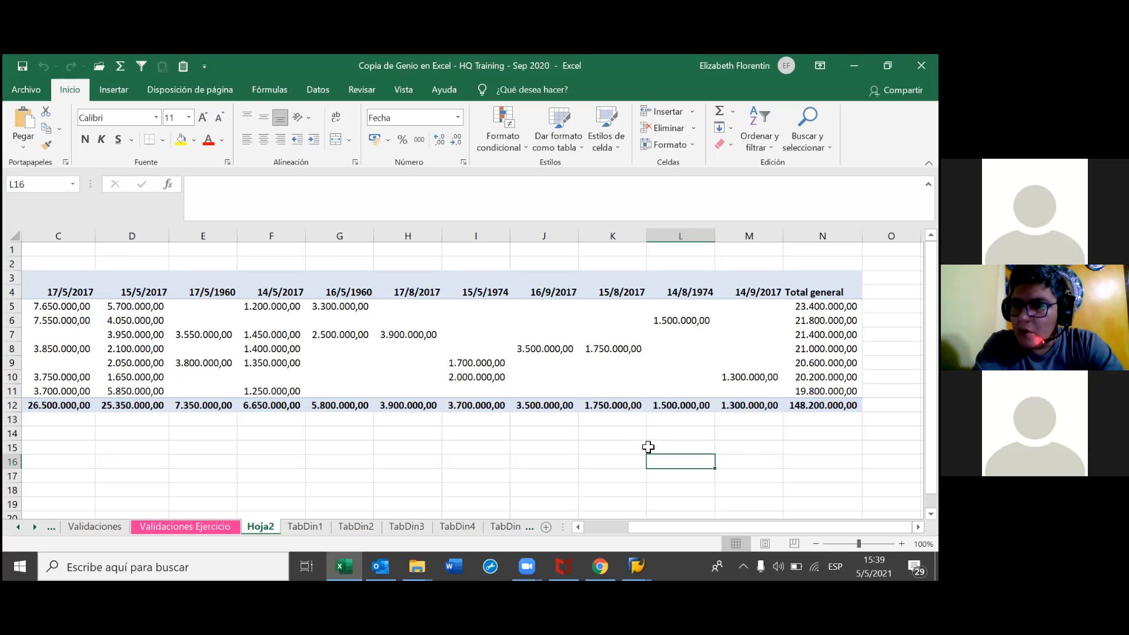
{"action": "left_click", "coordinate": [752, 308]}
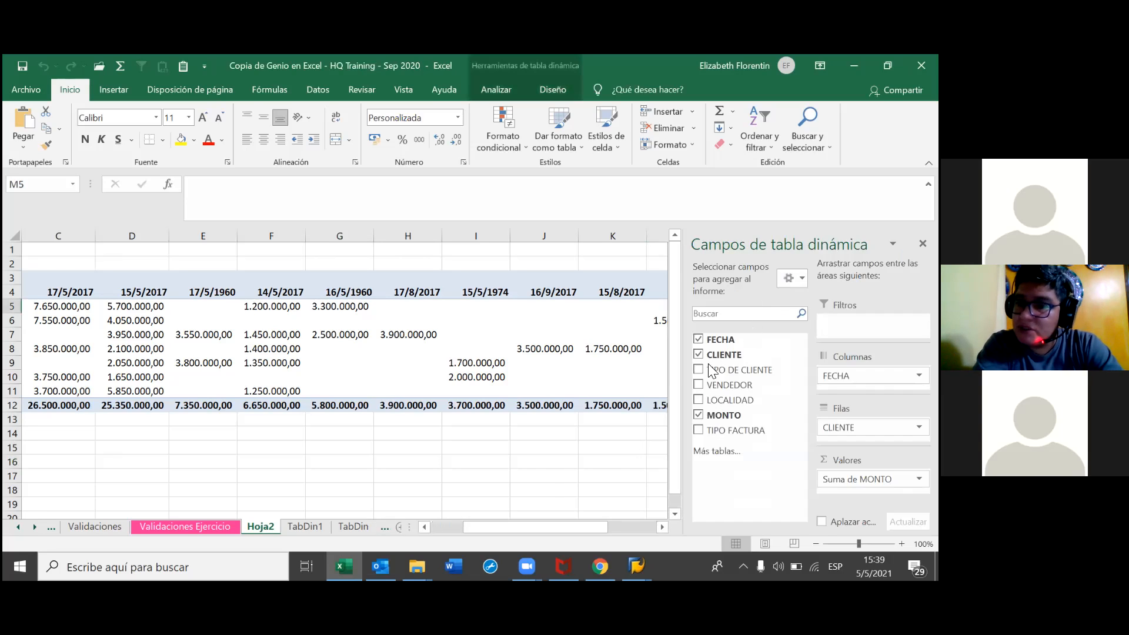
{"action": "left_click", "coordinate": [662, 527]}
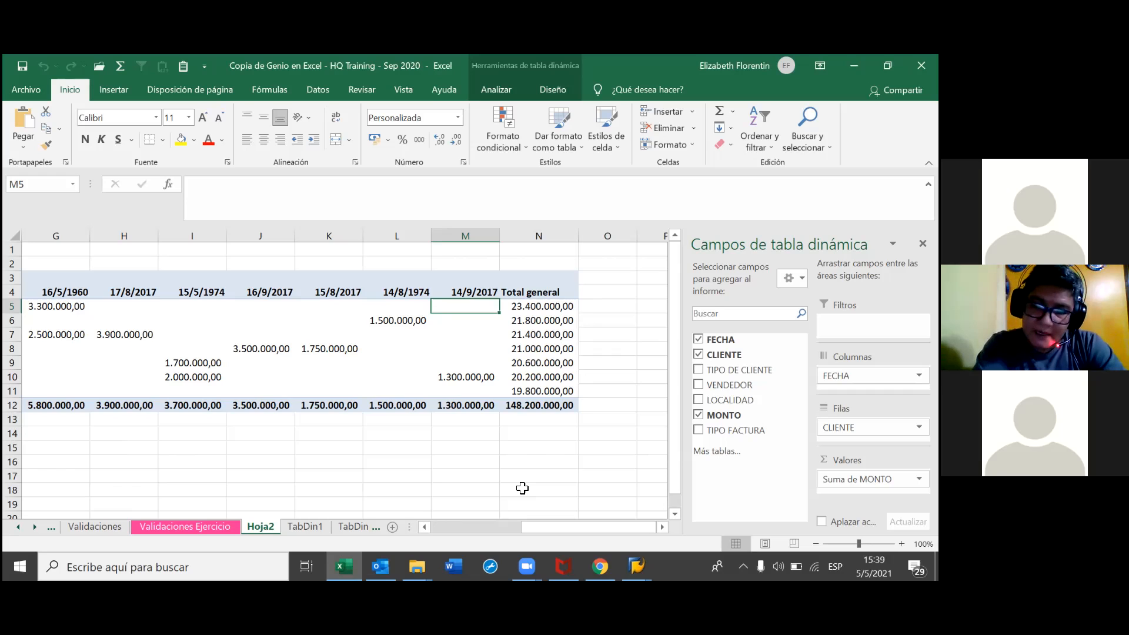
{"action": "left_click_drag", "start_coordinate": [563, 530], "coordinate": [359, 524]}
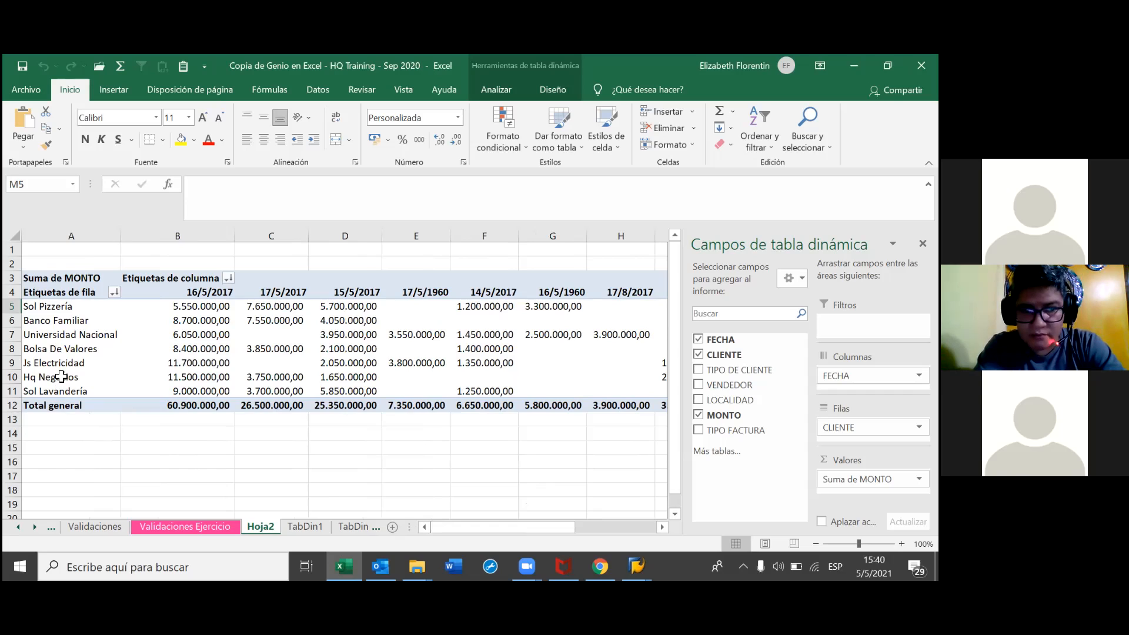
Step: Count the pivot table's client row labels and date column headers by selecting each range
{"action": "left_click", "coordinate": [56, 320]}
{"action": "left_click_drag", "start_coordinate": [59, 307], "coordinate": [69, 387]}
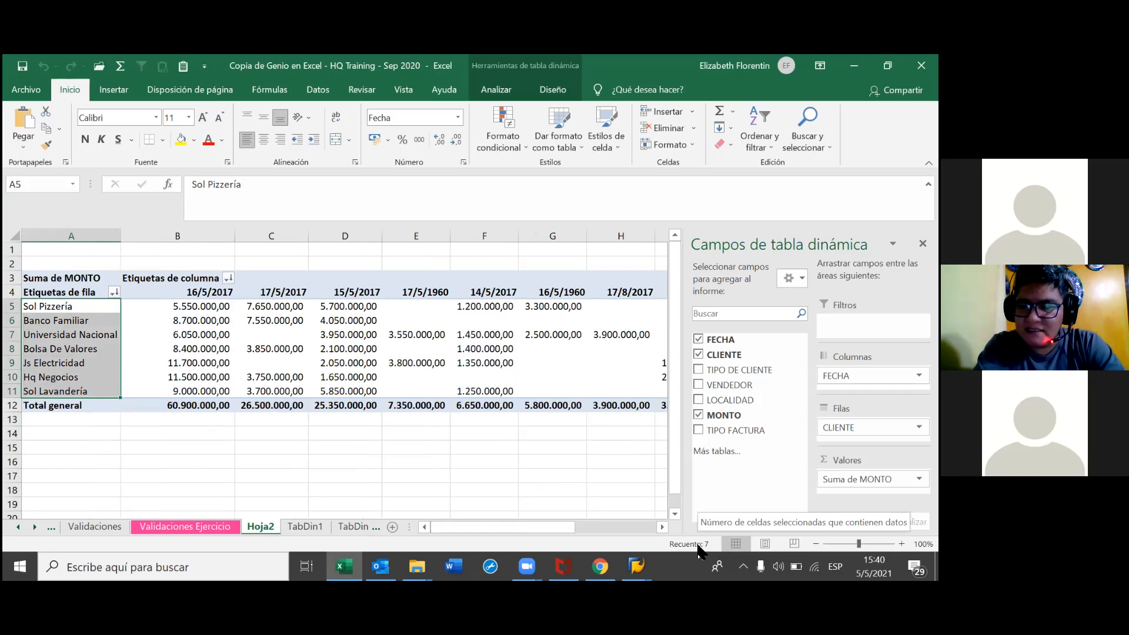
{"action": "left_click", "coordinate": [259, 442]}
{"action": "left_click_drag", "start_coordinate": [194, 292], "coordinate": [759, 292]}
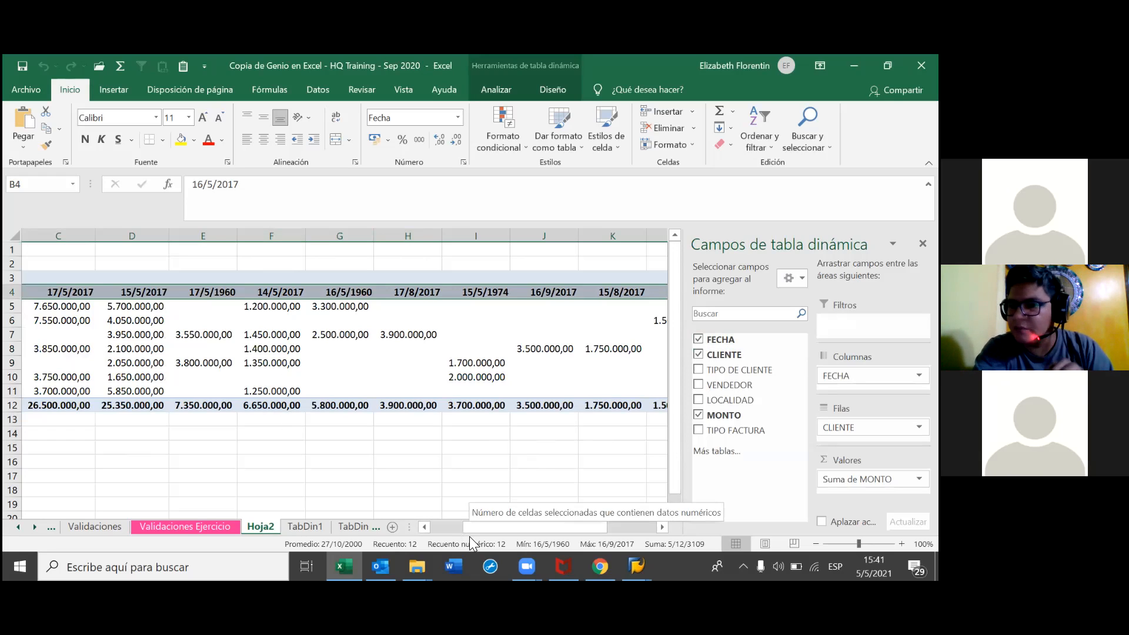
{"action": "left_click", "coordinate": [398, 474]}
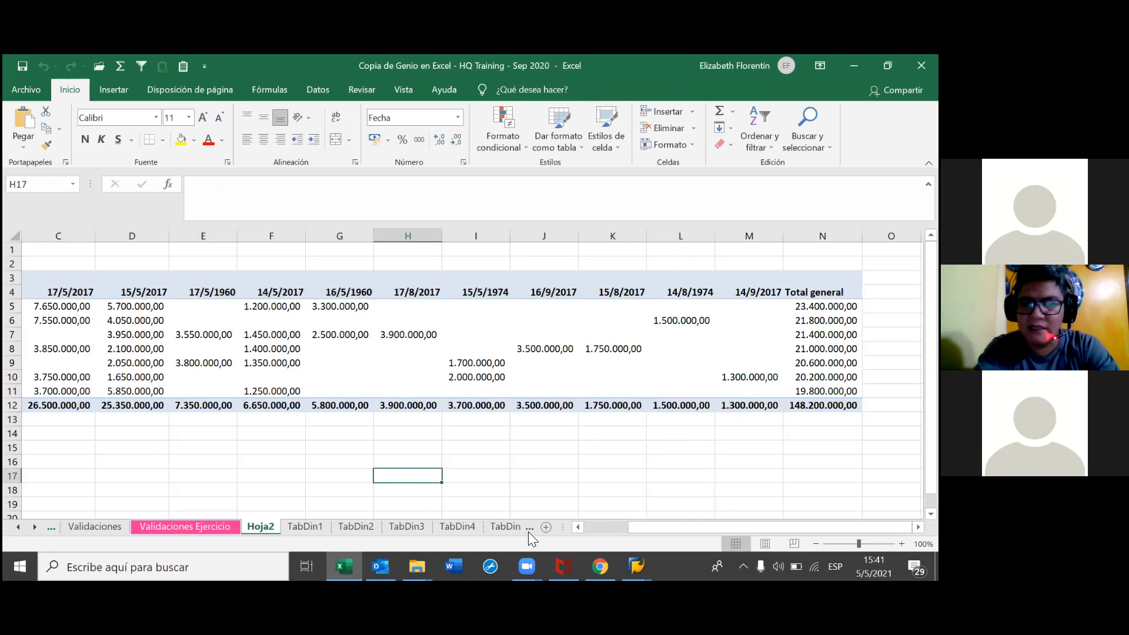
Step: Collapse the expanded formula bar to make more room for the pivot table
{"action": "left_click_drag", "start_coordinate": [637, 525], "coordinate": [594, 527]}
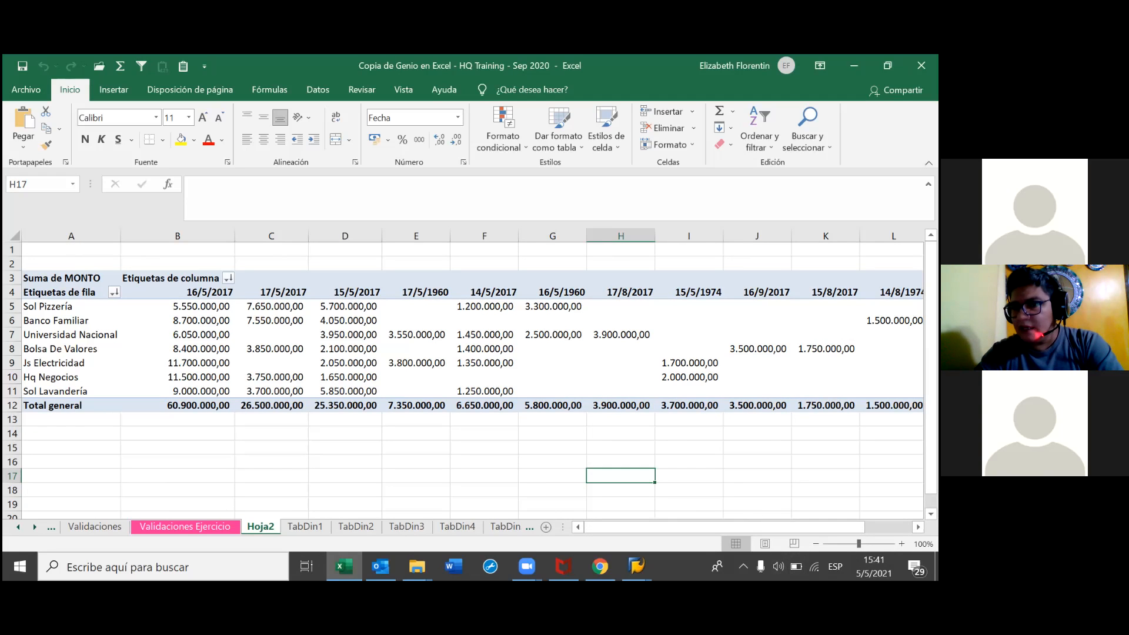
{"action": "left_click", "coordinate": [929, 184]}
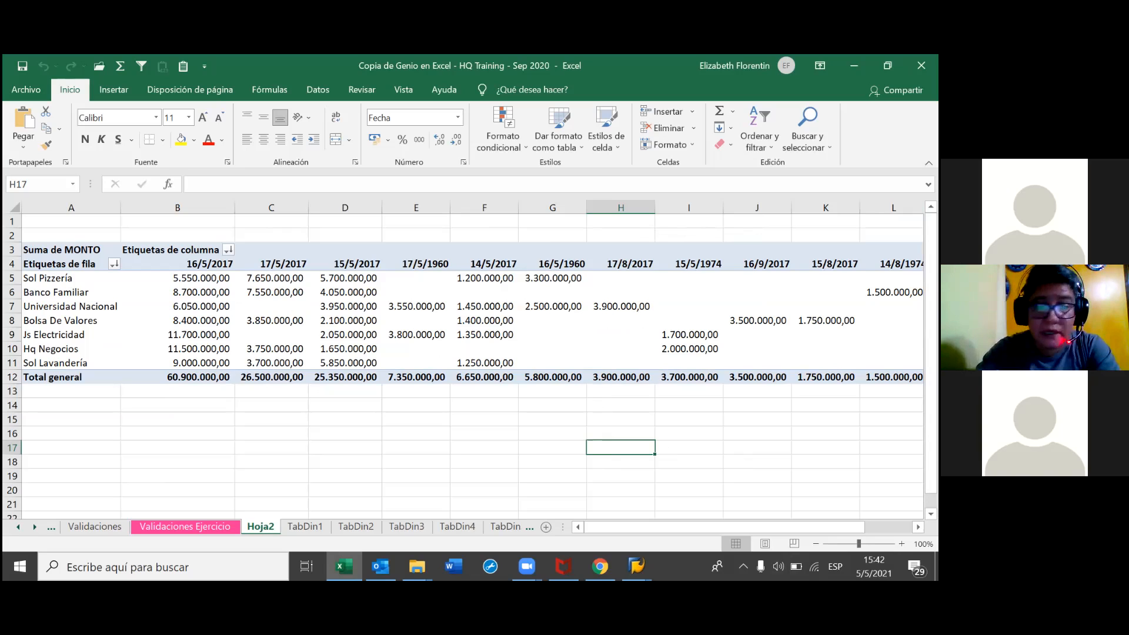
{"action": "left_click", "coordinate": [200, 87]}
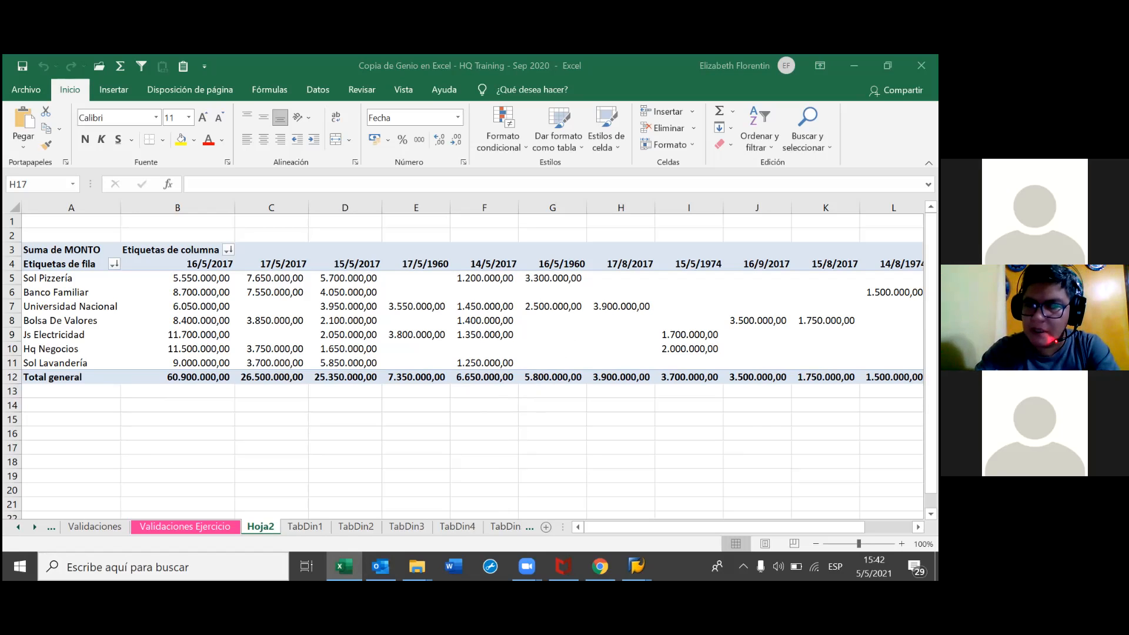
Step: Swap the pivot table's axes, placing CLIENTE in the columns and FECHA in the rows
{"action": "left_click", "coordinate": [757, 278]}
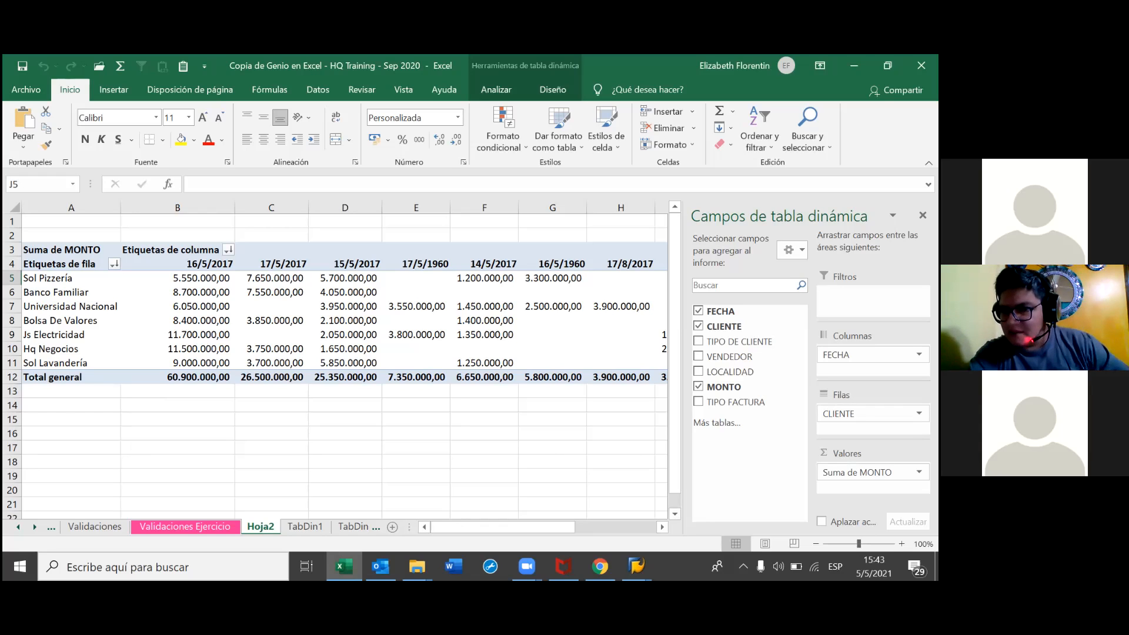
{"action": "left_click_drag", "start_coordinate": [865, 414], "coordinate": [864, 370]}
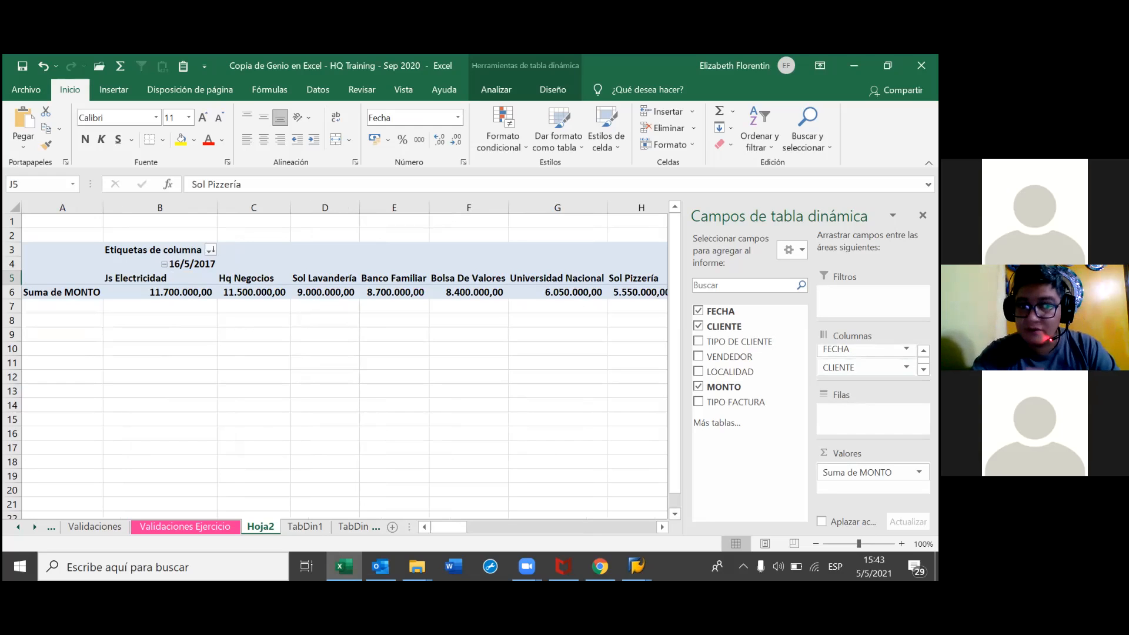
{"action": "scroll", "coordinate": [867, 360], "scroll_direction": "up", "scroll_amount": 1}
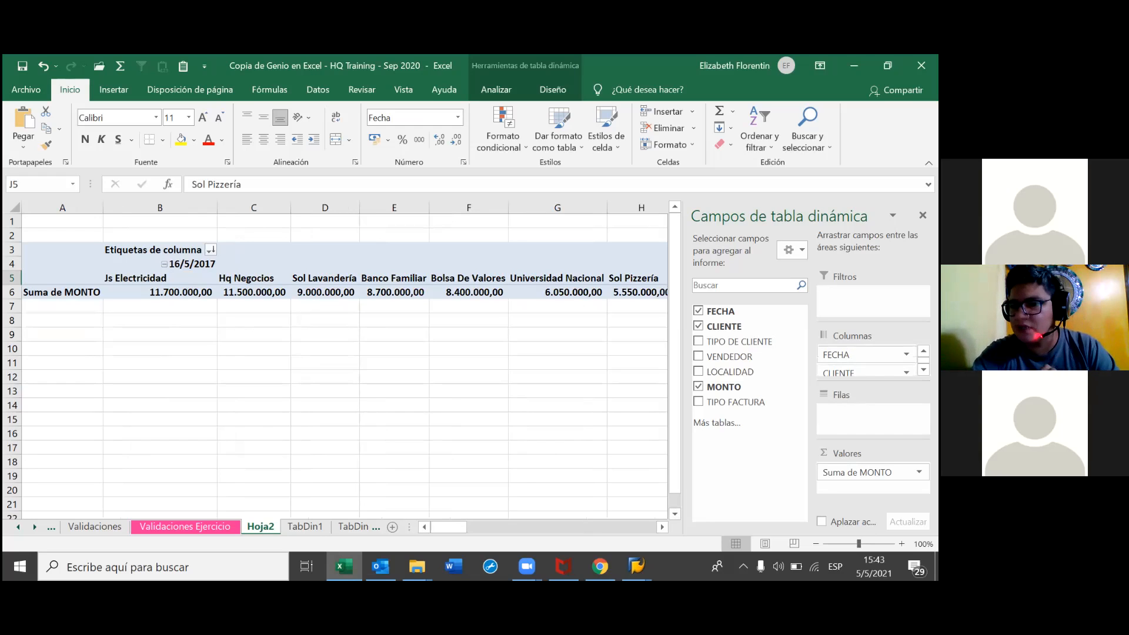
{"action": "left_click_drag", "start_coordinate": [853, 355], "coordinate": [861, 418]}
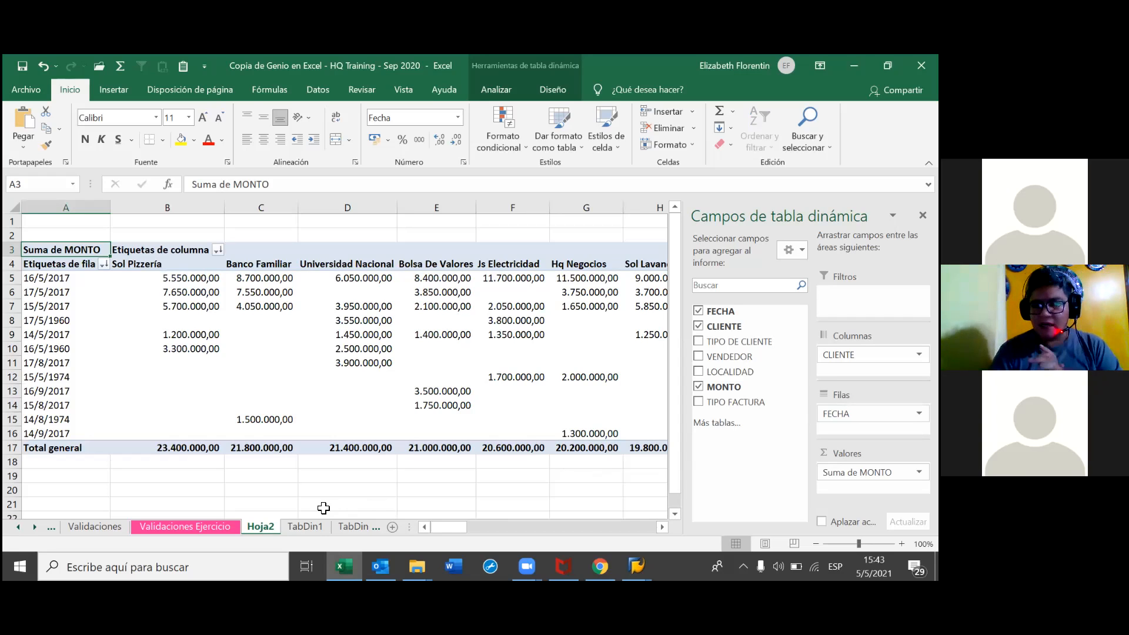
{"action": "left_click", "coordinate": [270, 363]}
{"action": "left_click", "coordinate": [261, 473]}
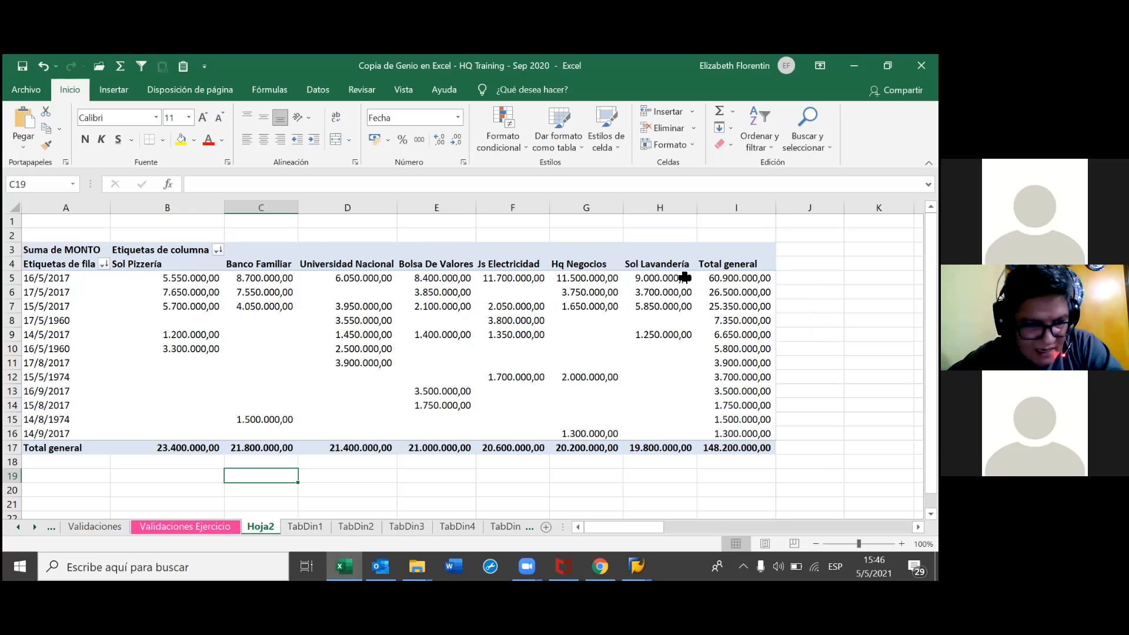
Step: Enter the heading "Escala de semaforo" in cell A19 below the pivot table
{"action": "mouse_move", "coordinate": [711, 277]}
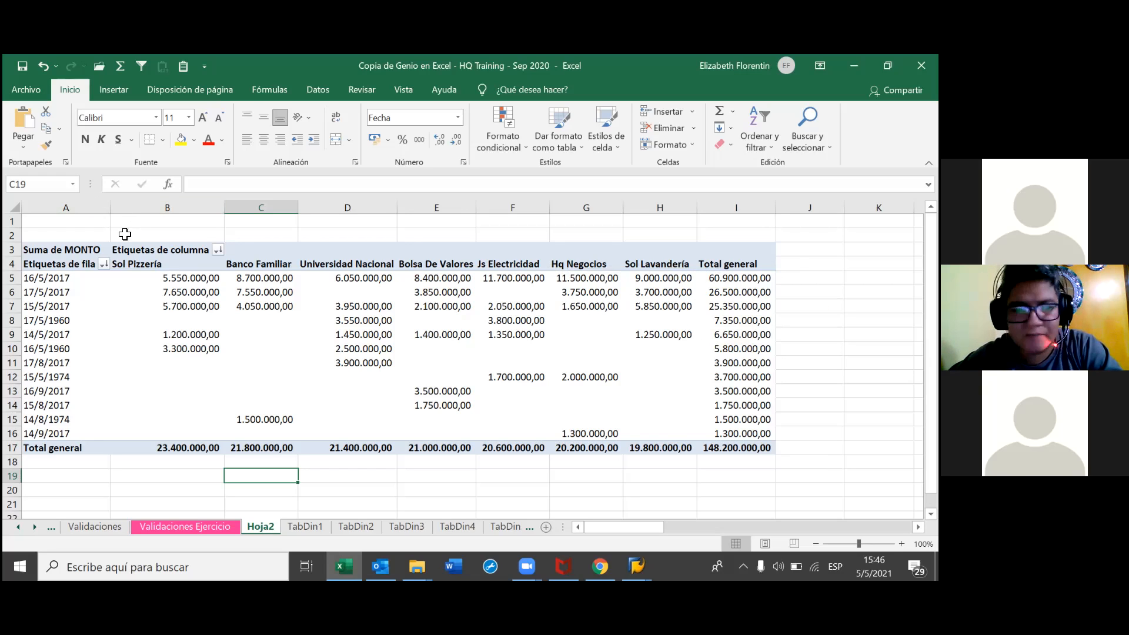
{"action": "left_click", "coordinate": [75, 475]}
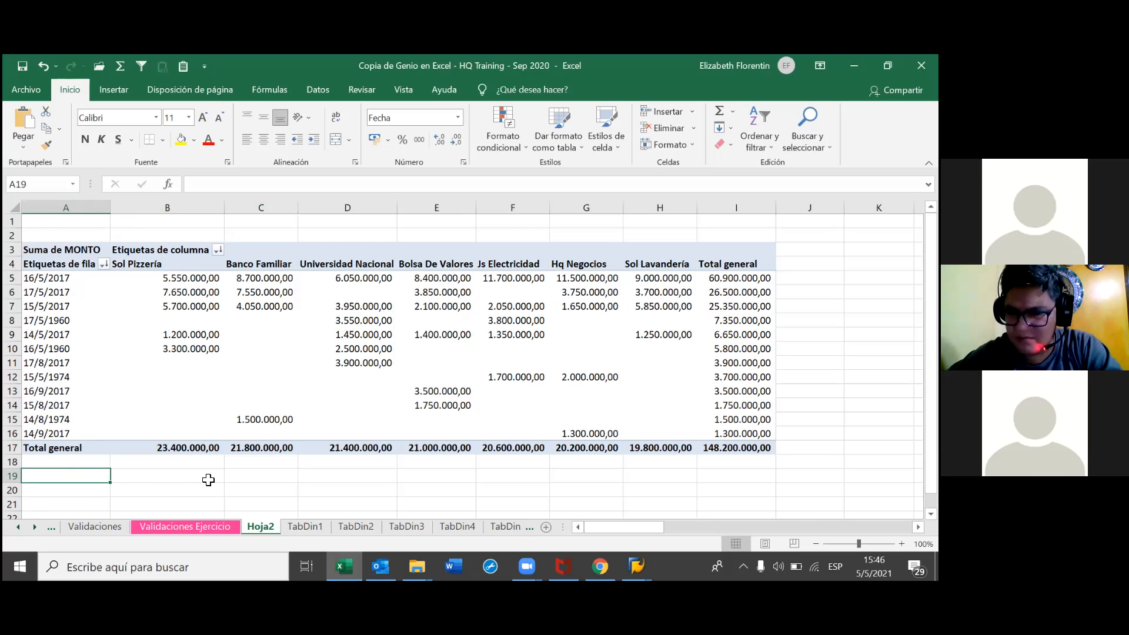
{"action": "type", "text": "Esca"}
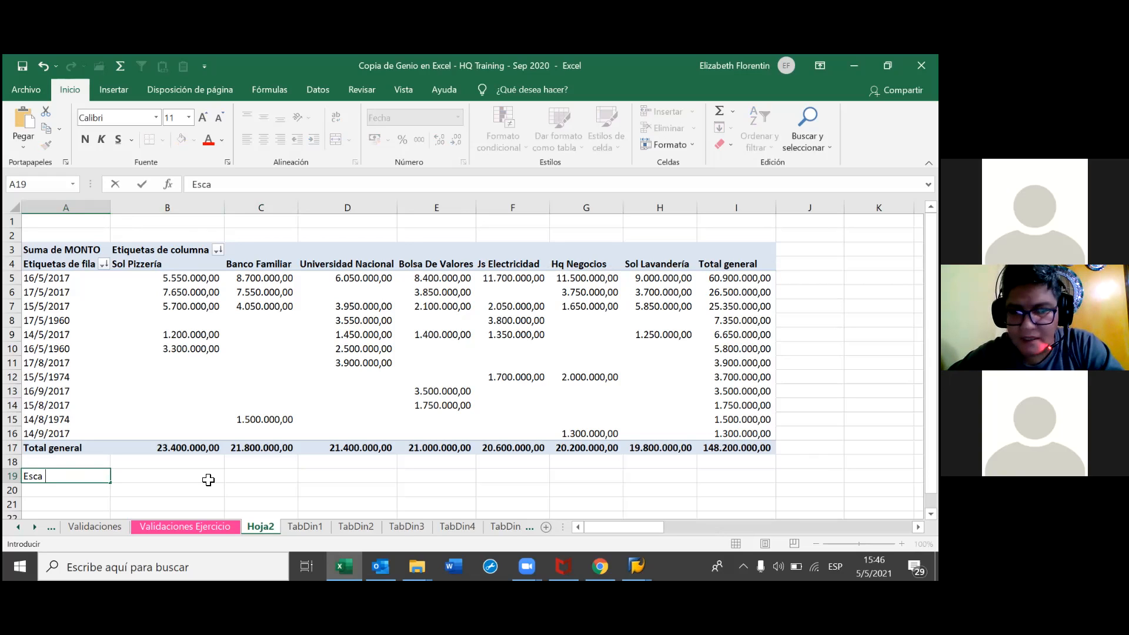
{"action": "type", "text": "la de s"}
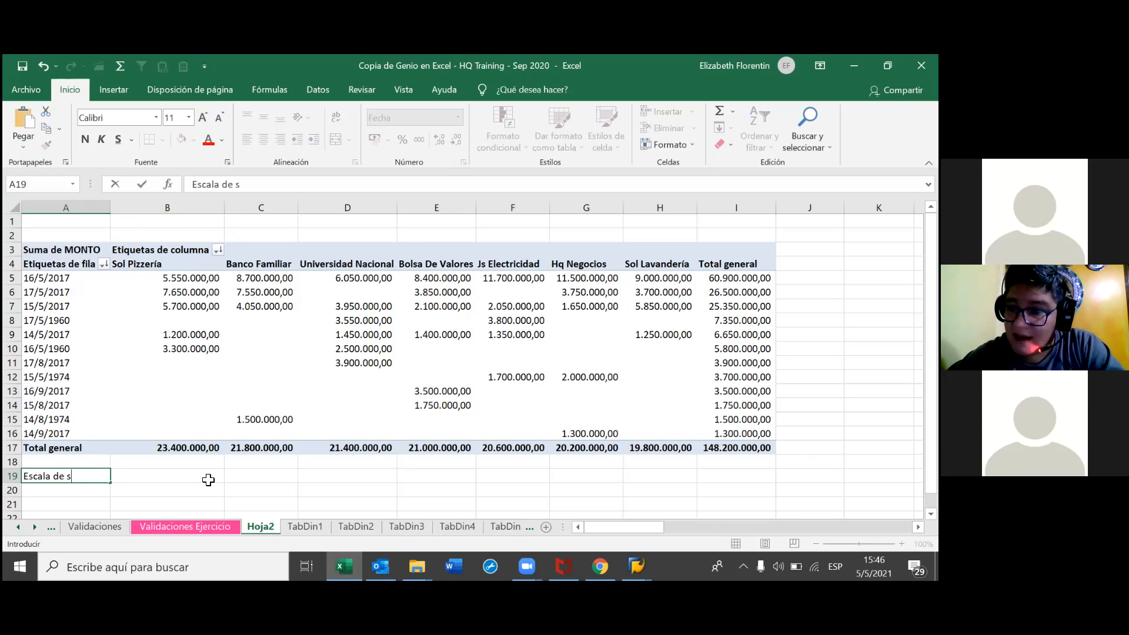
{"action": "type", "text": "emaforo"}
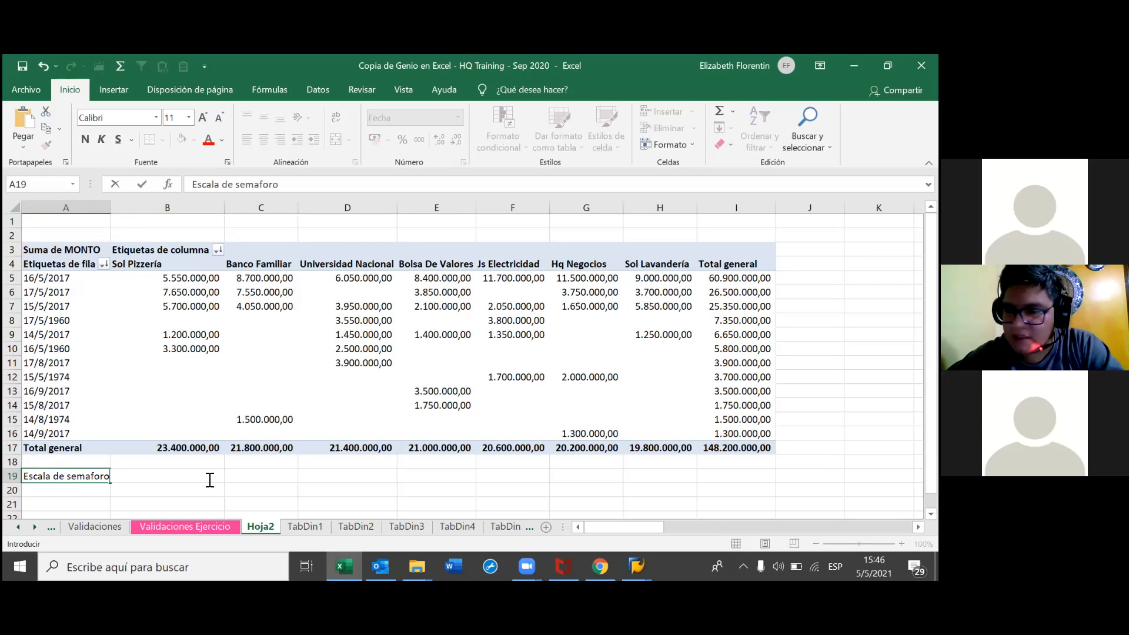
{"action": "key", "text": "Return"}
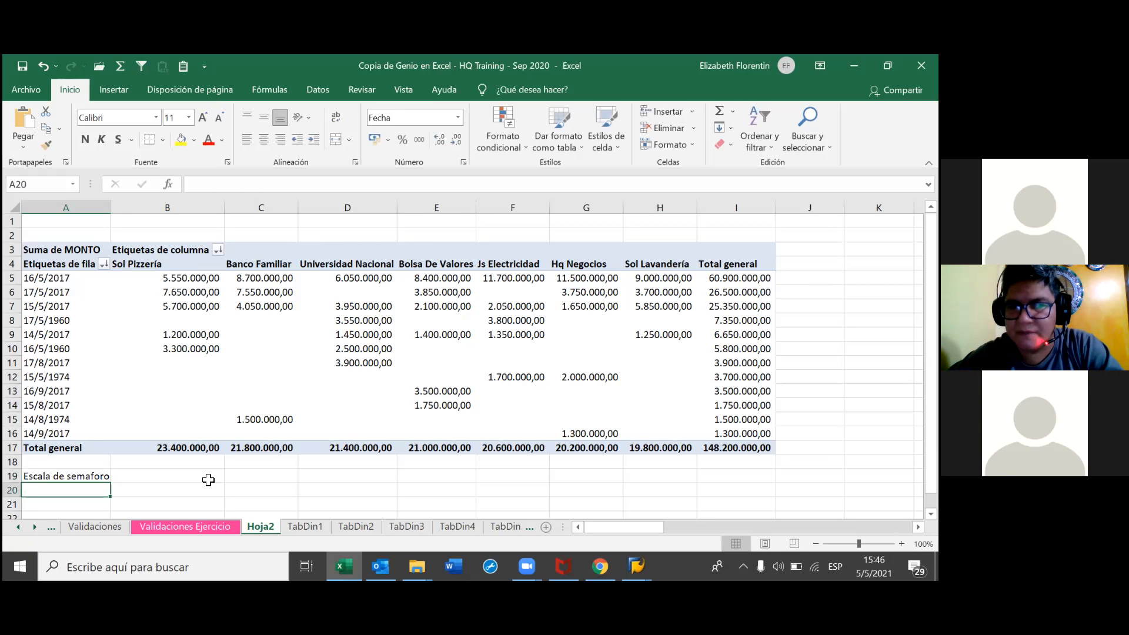
Step: Enter the label "importe" in cell A20, dismissing the SAP GUI logout error dialogs along the way
{"action": "type", "text": "i"}
{"action": "key", "text": "BackSpace"}
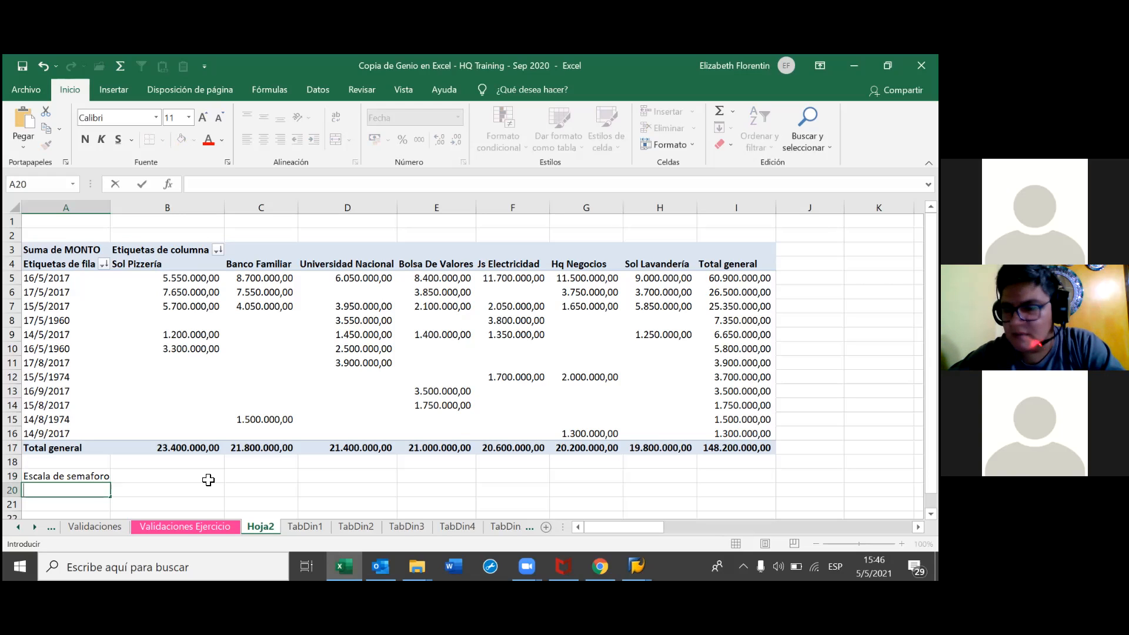
{"action": "type", "text": "impot"}
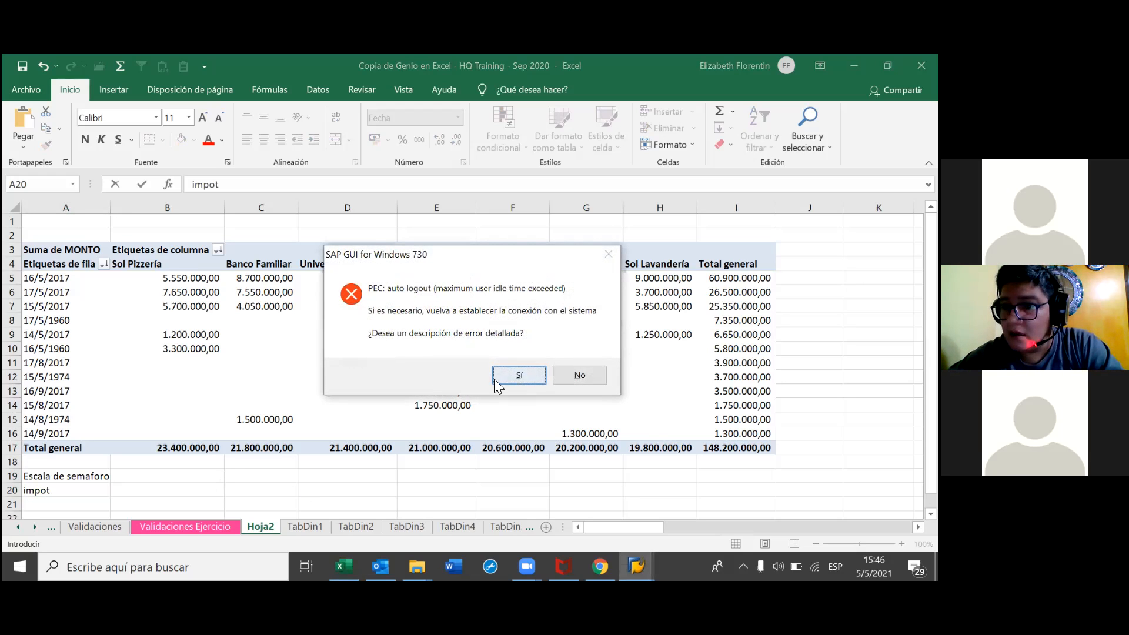
{"action": "left_click", "coordinate": [533, 379]}
{"action": "left_click", "coordinate": [556, 391]}
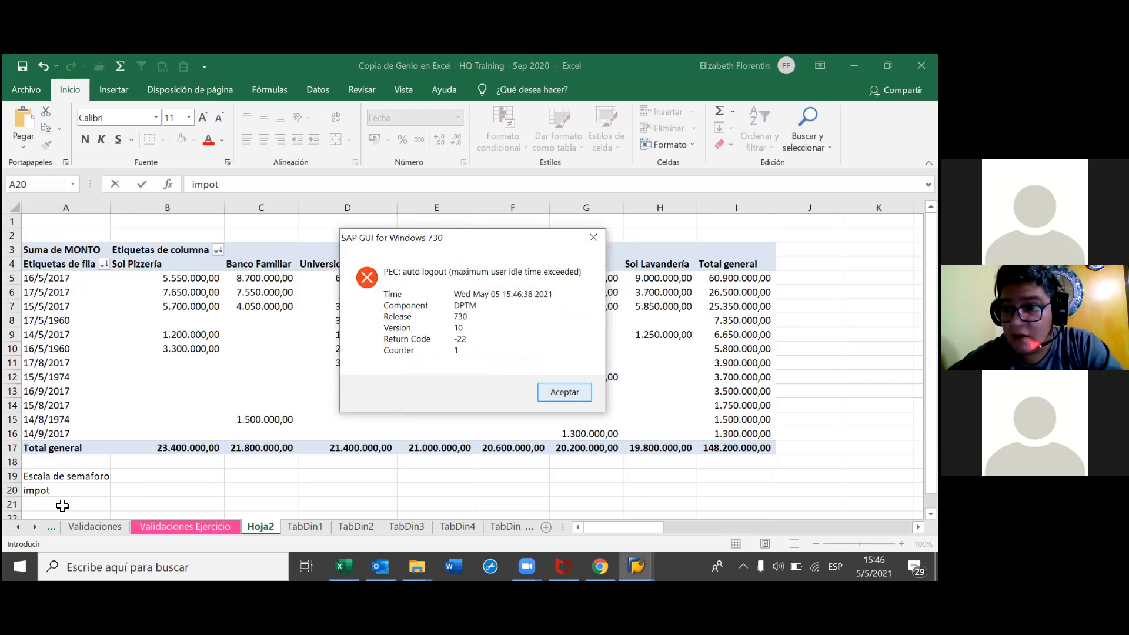
{"action": "left_click", "coordinate": [99, 493]}
{"action": "key", "text": "BackSpace"}
{"action": "type", "text": "rte"}
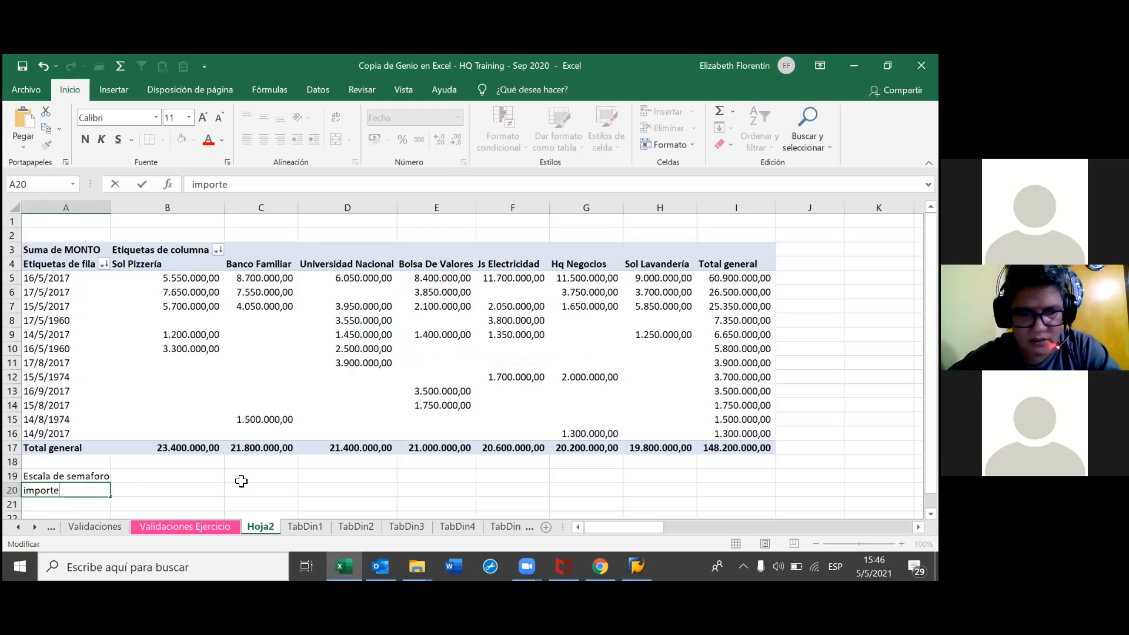
{"action": "key", "text": "Tab"}
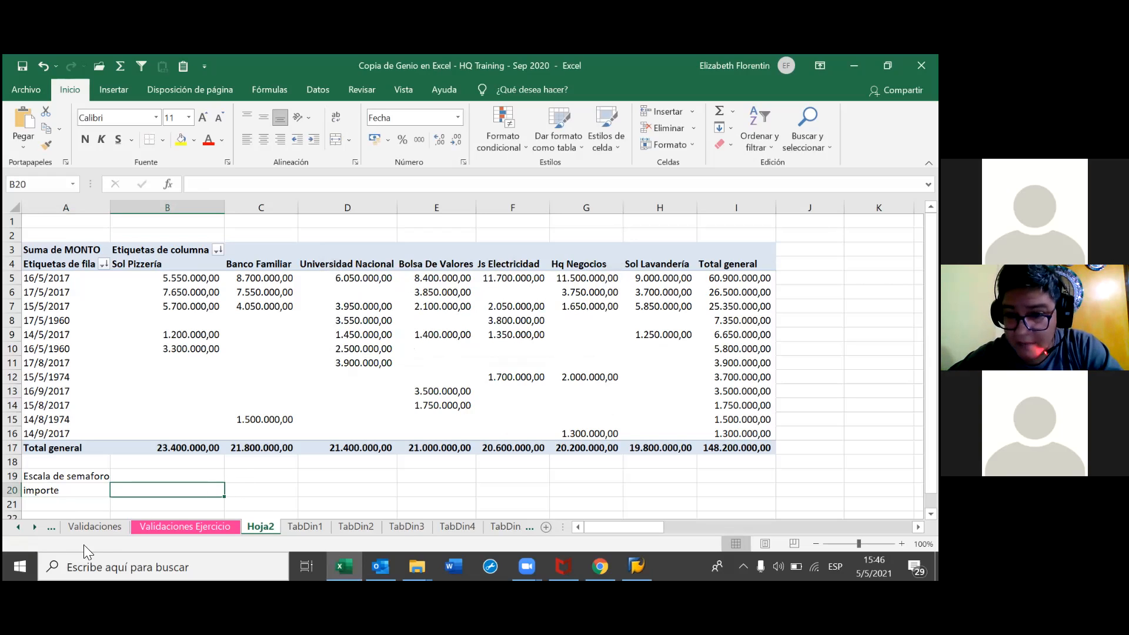
Step: Enter 50000000 in cell B20 and format it as a number with thousands separators and two decimals
{"action": "type", "text": "50000000"}
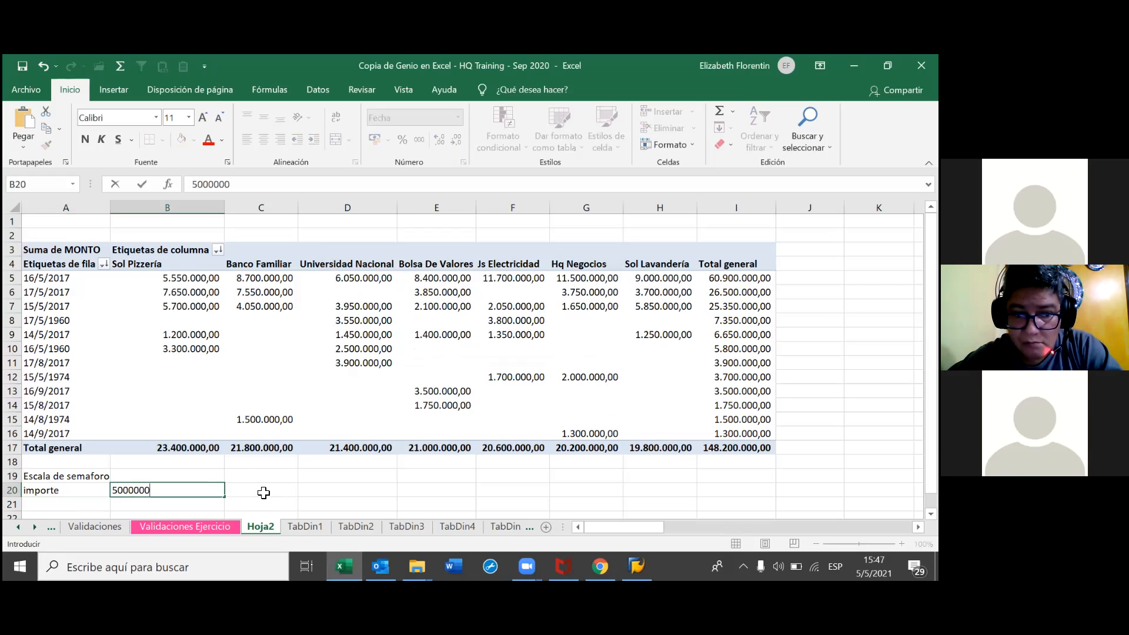
{"action": "key", "text": "Return"}
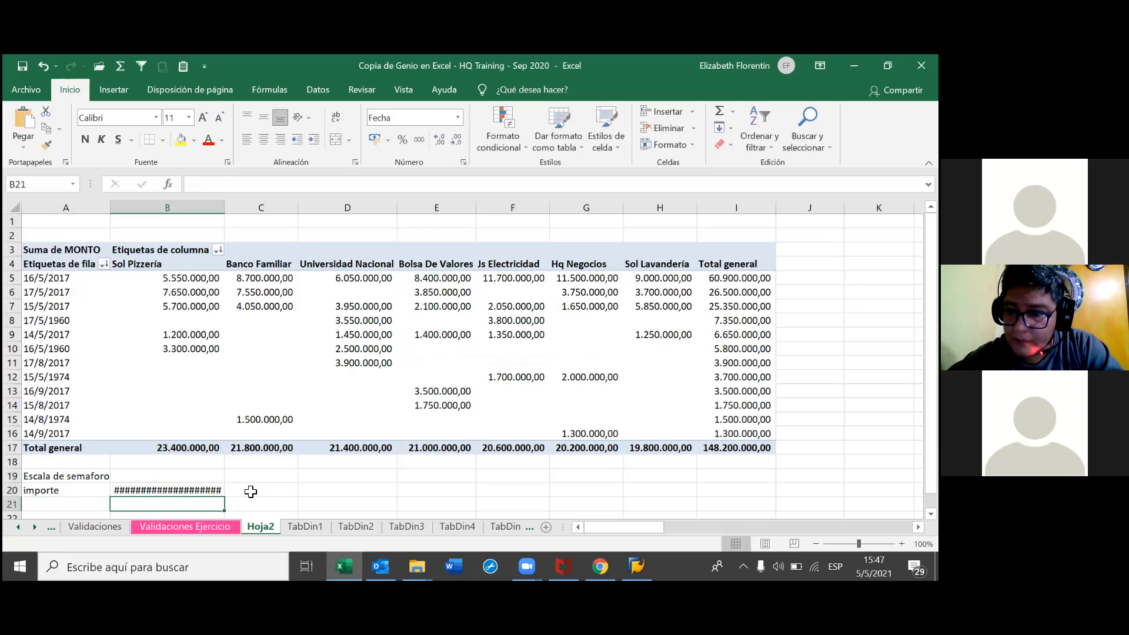
{"action": "left_click", "coordinate": [204, 489]}
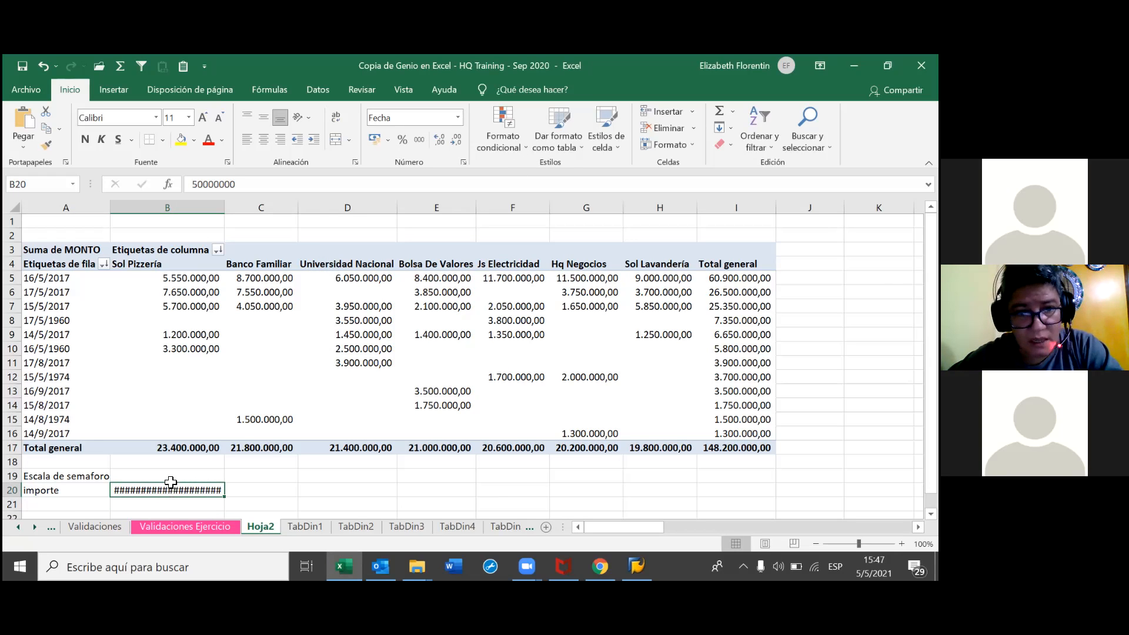
{"action": "left_click", "coordinate": [461, 117]}
{"action": "left_click", "coordinate": [412, 172]}
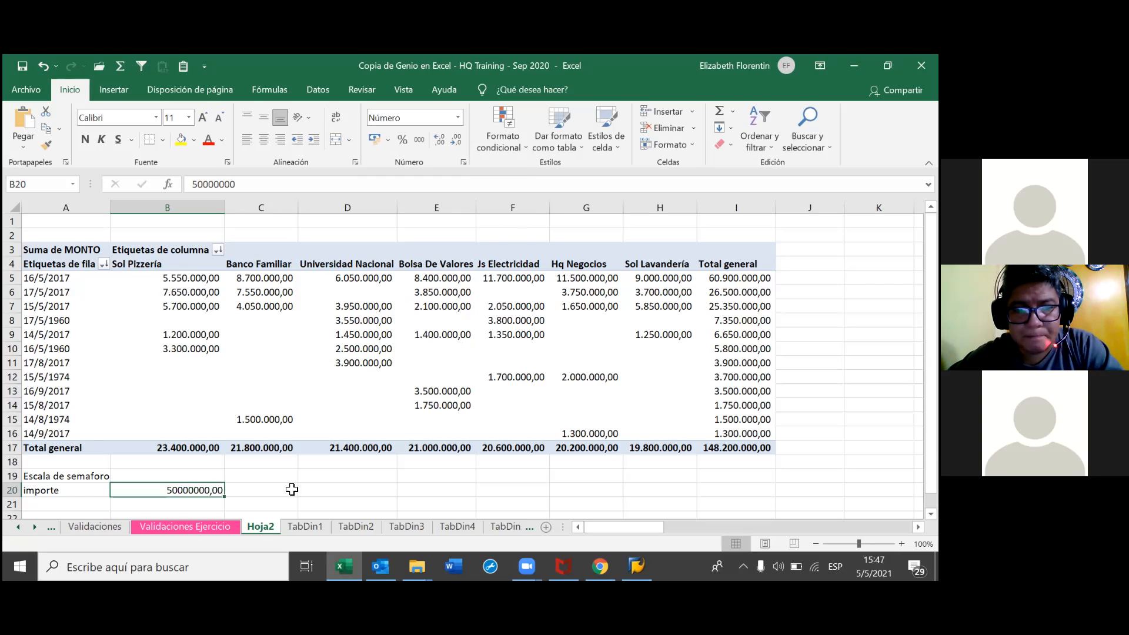
{"action": "left_click", "coordinate": [419, 140]}
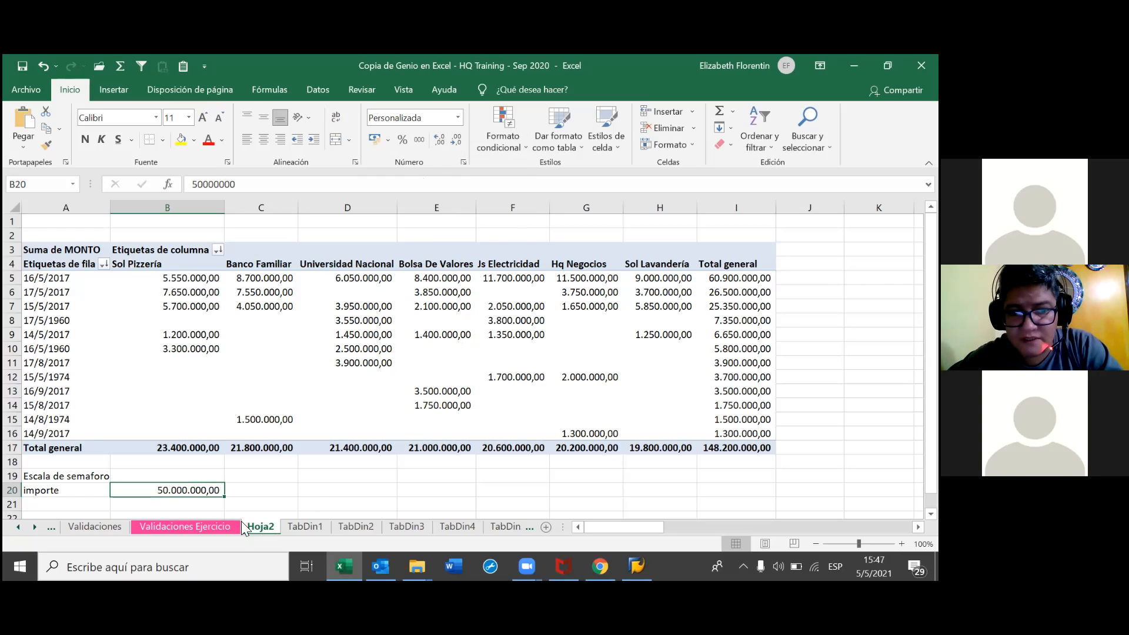
{"action": "left_click", "coordinate": [188, 504]}
{"action": "scroll", "coordinate": [233, 481], "scroll_direction": "down", "scroll_amount": 2}
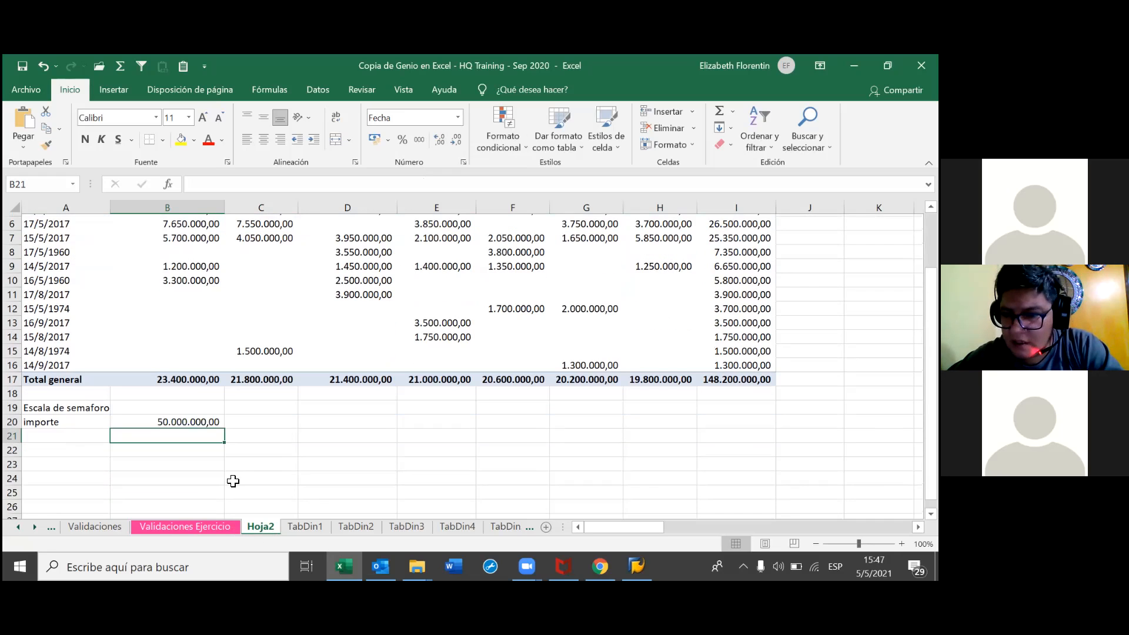
Step: Enter the second threshold amount, 10000000, in cell B21
{"action": "left_click", "coordinate": [247, 405]}
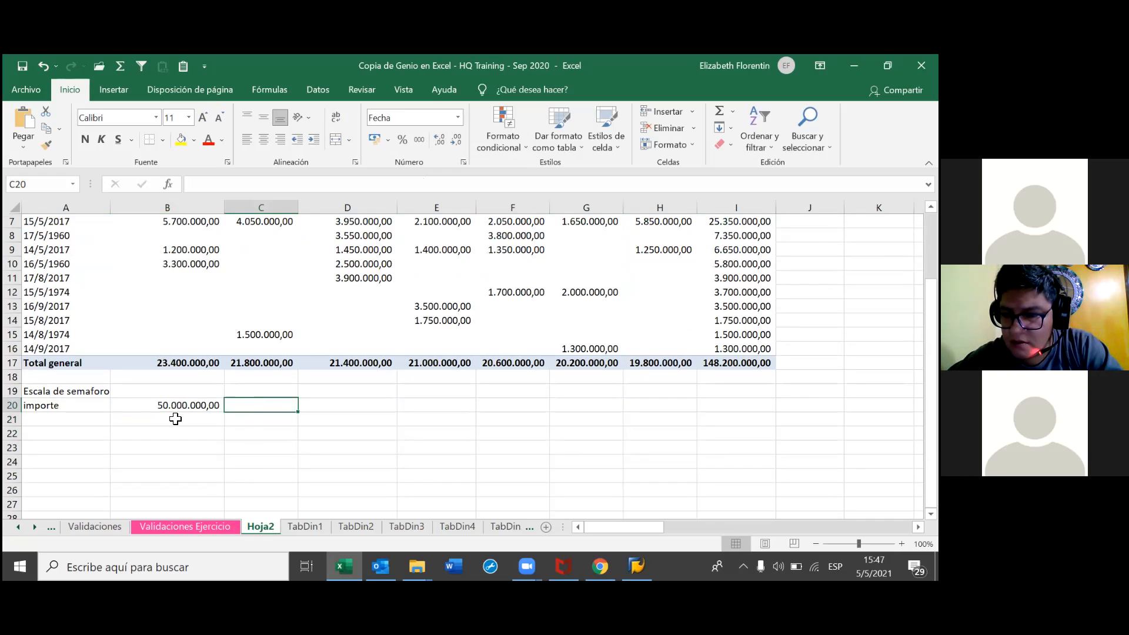
{"action": "left_click", "coordinate": [175, 418]}
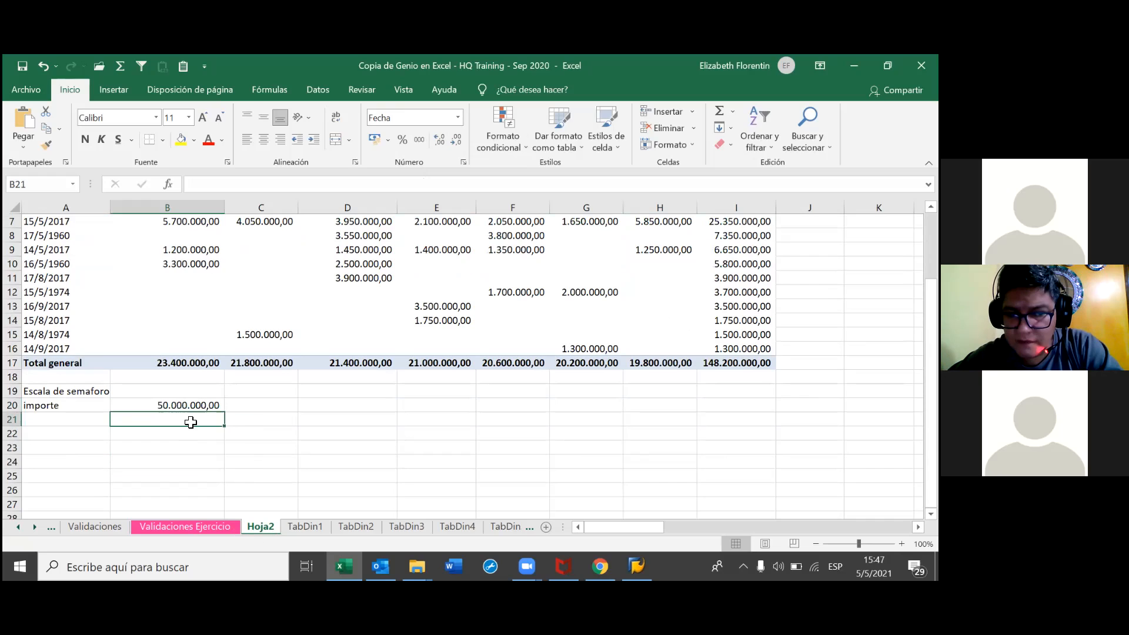
{"action": "type", "text": "10000000"}
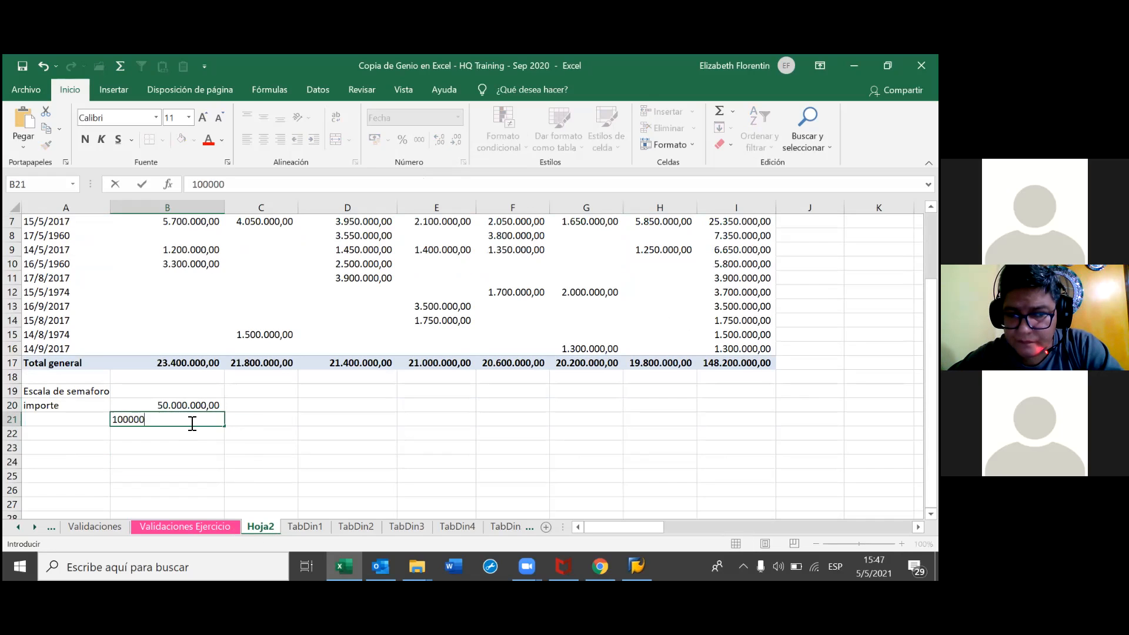
{"action": "key", "text": "Return"}
{"action": "left_click", "coordinate": [190, 419]}
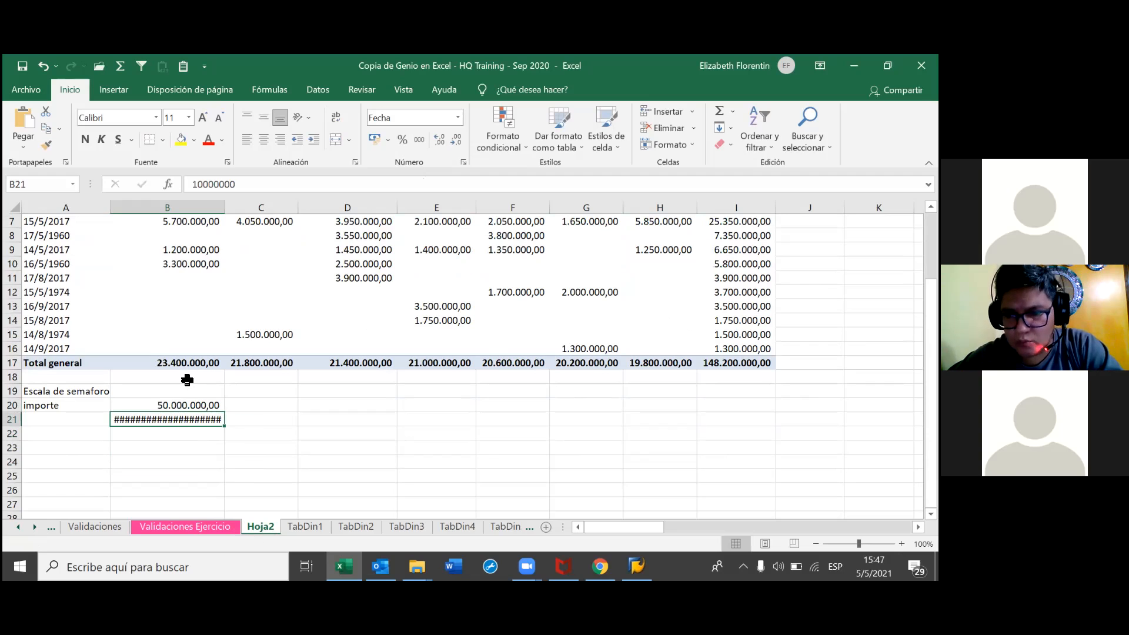
Step: Format column B as numbers with thousands separators and two decimals
{"action": "left_click", "coordinate": [186, 201]}
{"action": "left_click", "coordinate": [458, 118]}
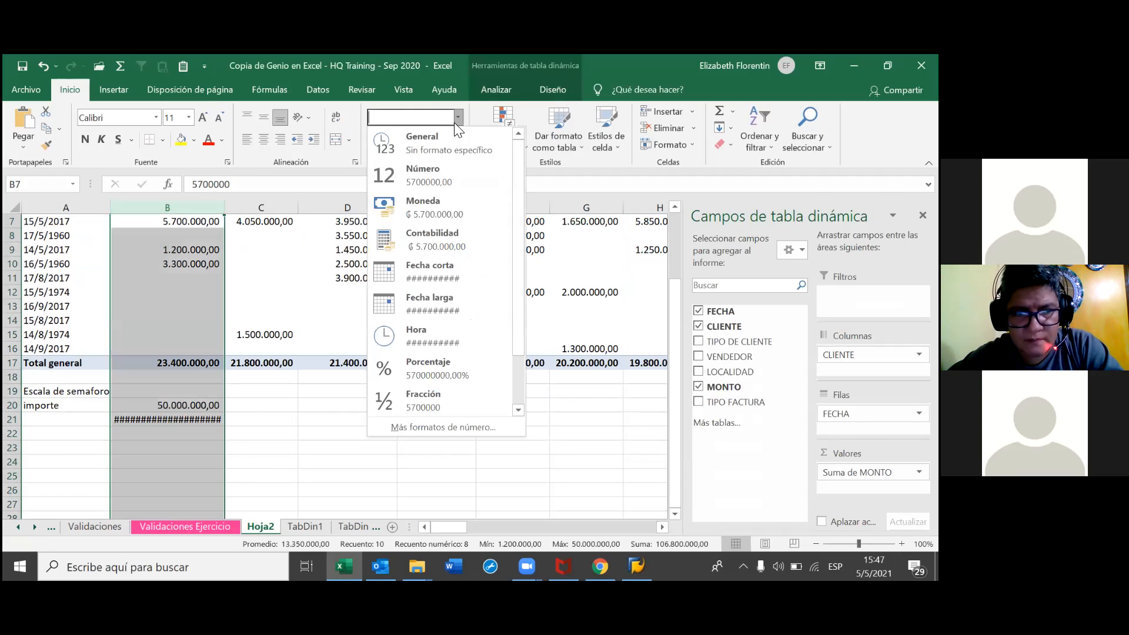
{"action": "left_click", "coordinate": [451, 177]}
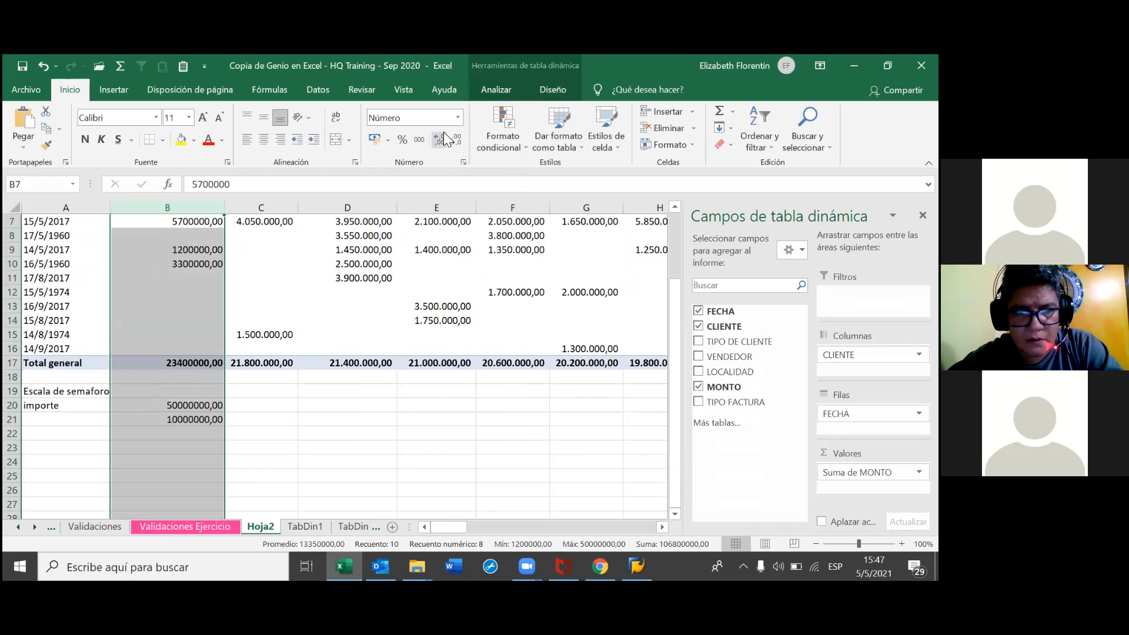
{"action": "left_click", "coordinate": [459, 117]}
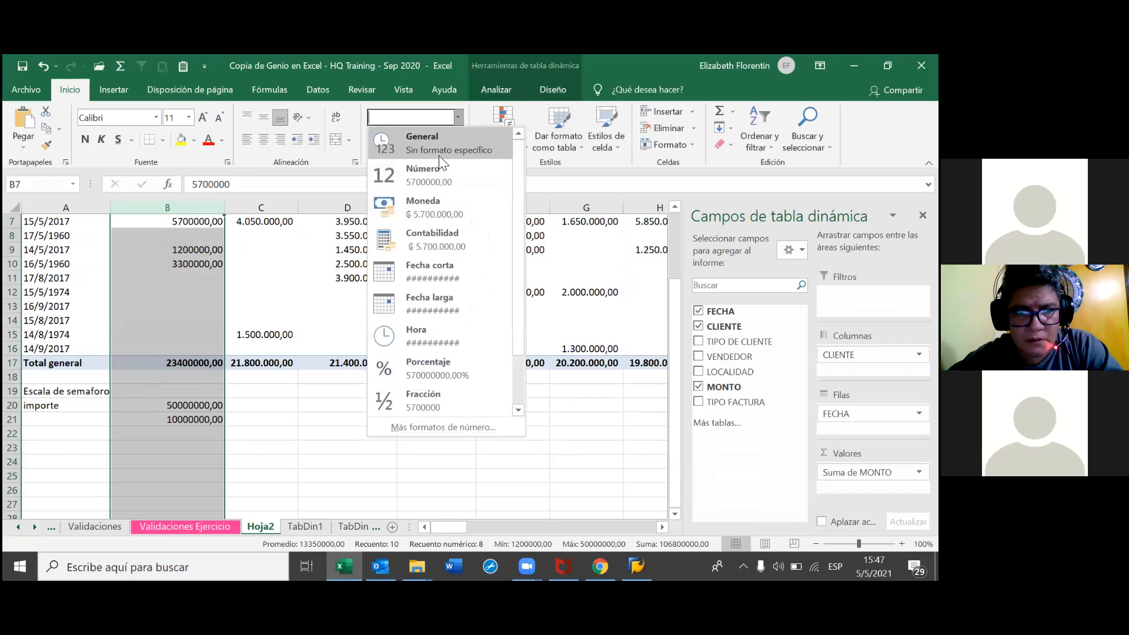
{"action": "left_click", "coordinate": [439, 146]}
{"action": "left_click", "coordinate": [419, 141]}
{"action": "left_click", "coordinate": [306, 433]}
{"action": "left_click", "coordinate": [212, 421]}
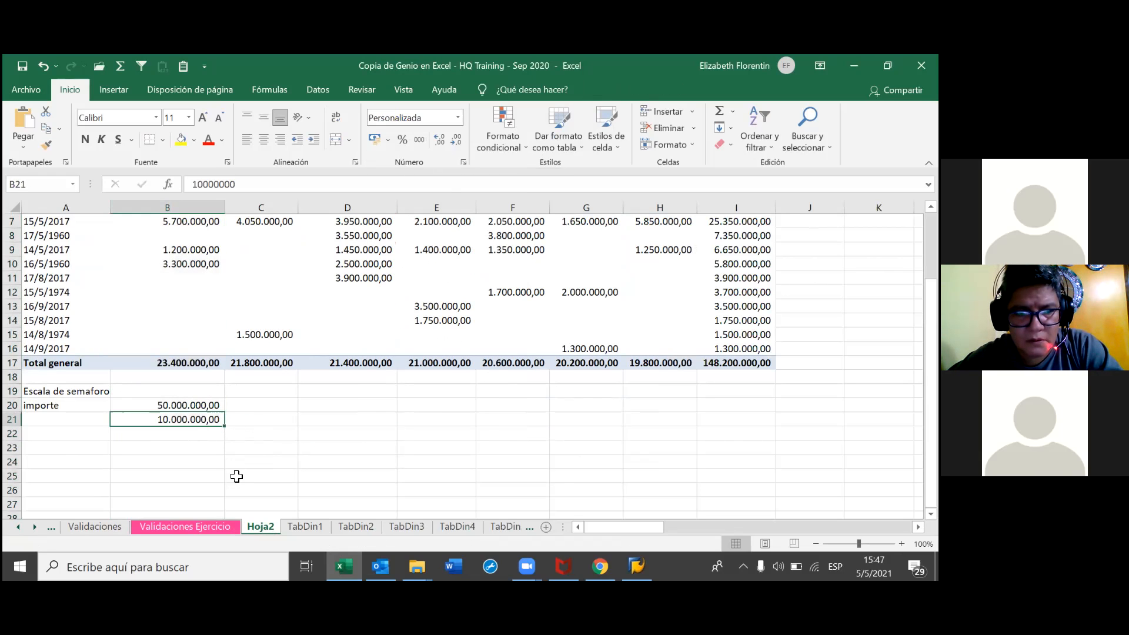
Step: Enter 0 in cell B22 as the lowest threshold and apply the Número format to it
{"action": "left_click", "coordinate": [191, 435]}
{"action": "type", "text": "0"}
{"action": "key", "text": "Return"}
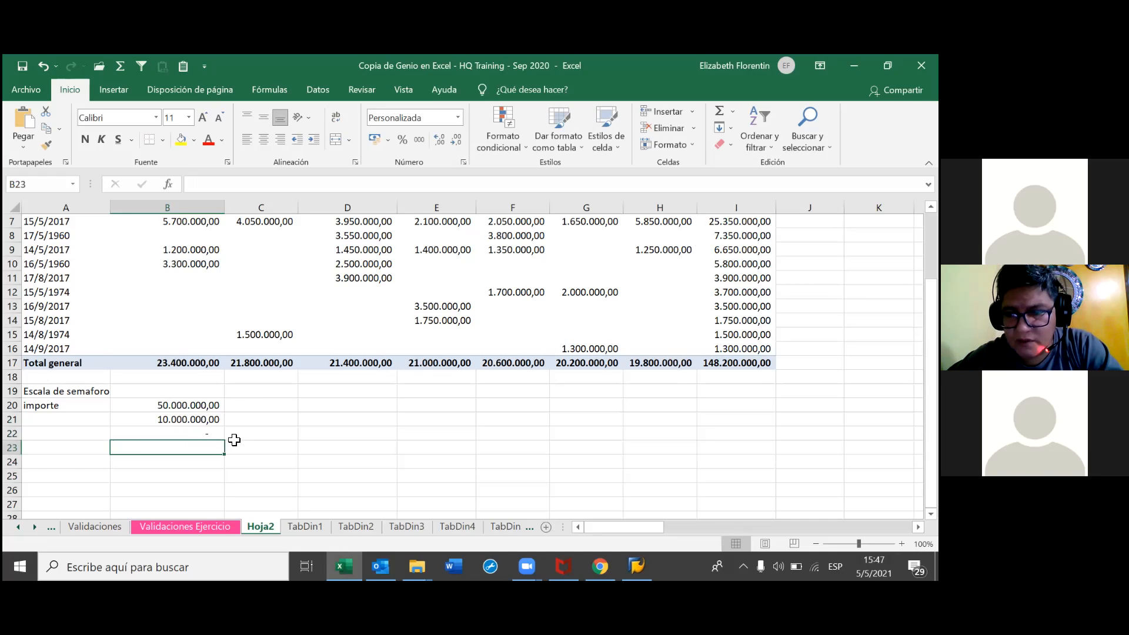
{"action": "left_click", "coordinate": [203, 436]}
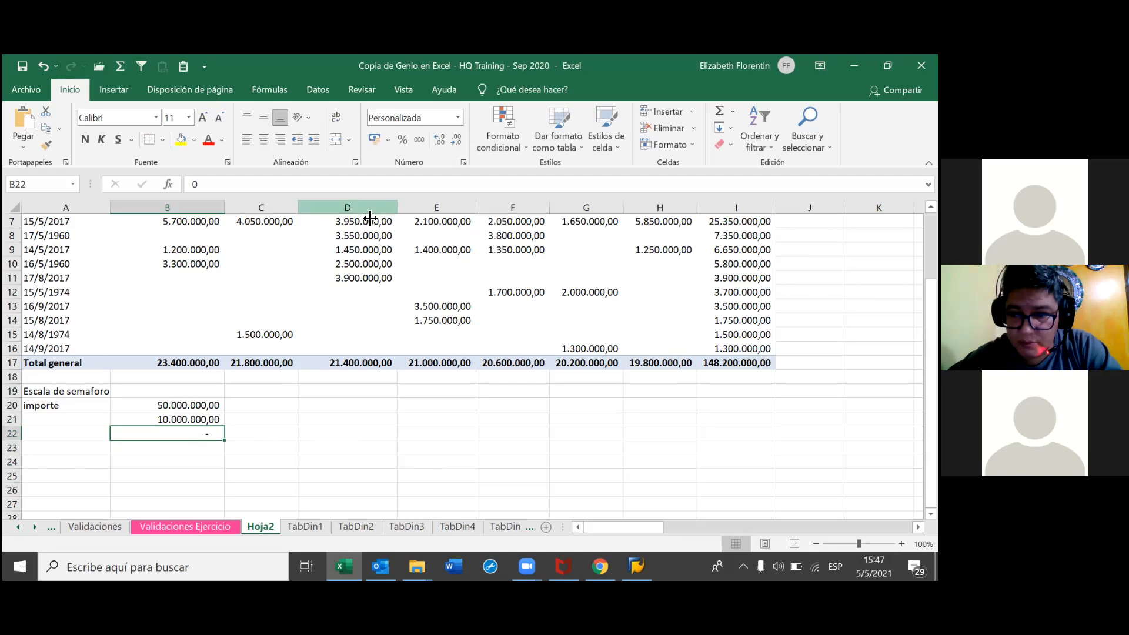
{"action": "left_click", "coordinate": [459, 118]}
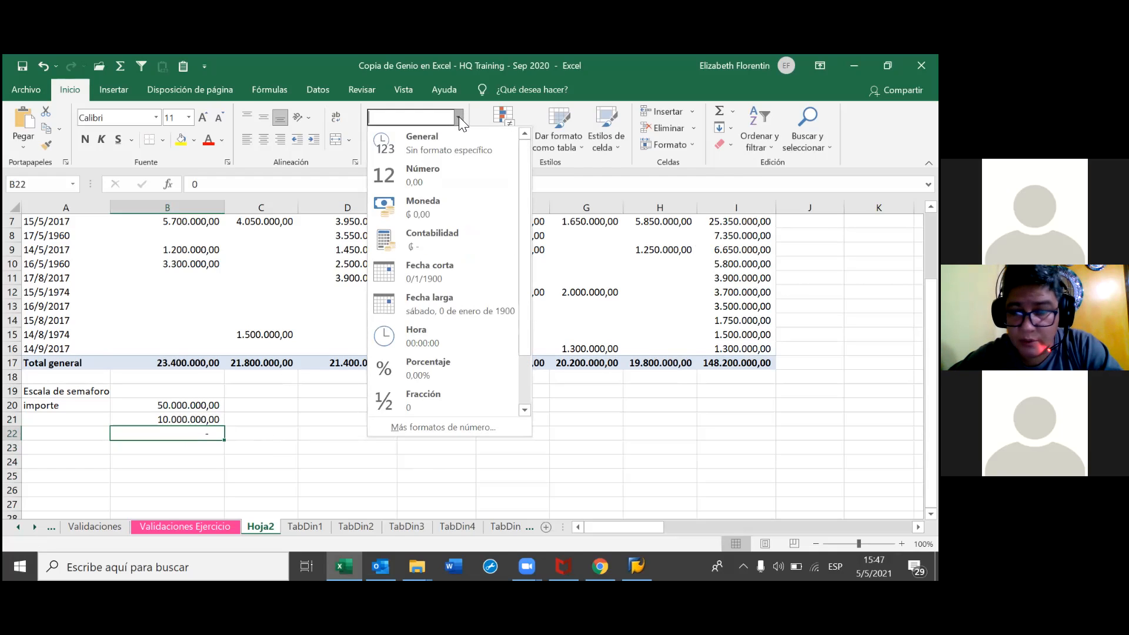
{"action": "left_click", "coordinate": [450, 188]}
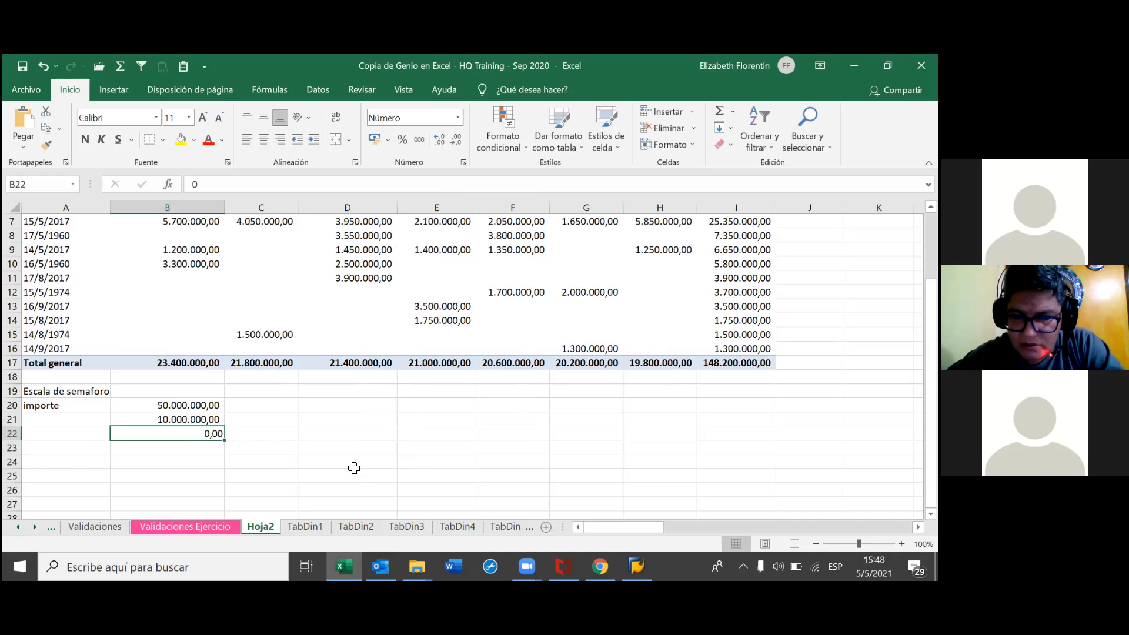
{"action": "left_click", "coordinate": [272, 434]}
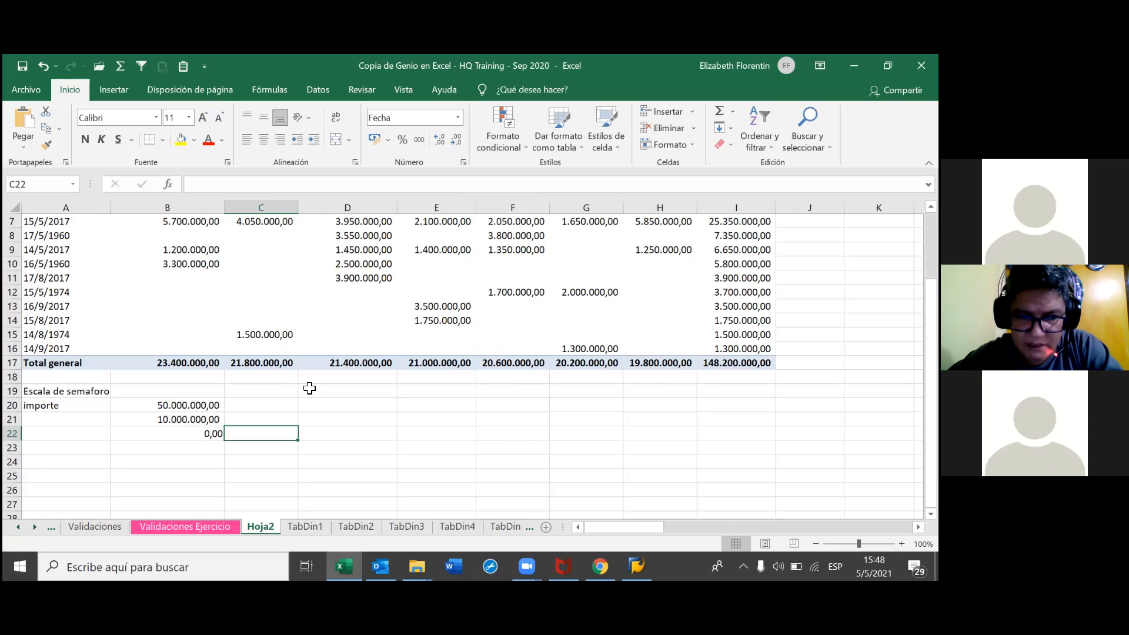
Step: Apply the "3 semáforos (con marco)" icon set to the threshold amounts in B20:B22
{"action": "left_click_drag", "start_coordinate": [203, 406], "coordinate": [200, 433]}
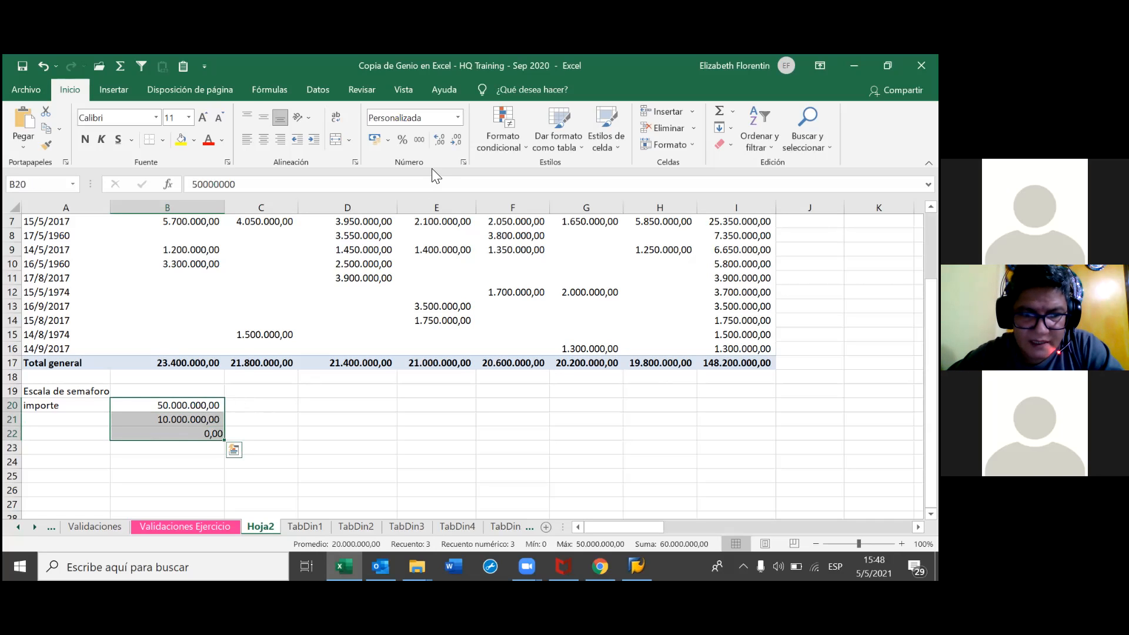
{"action": "left_click", "coordinate": [526, 147]}
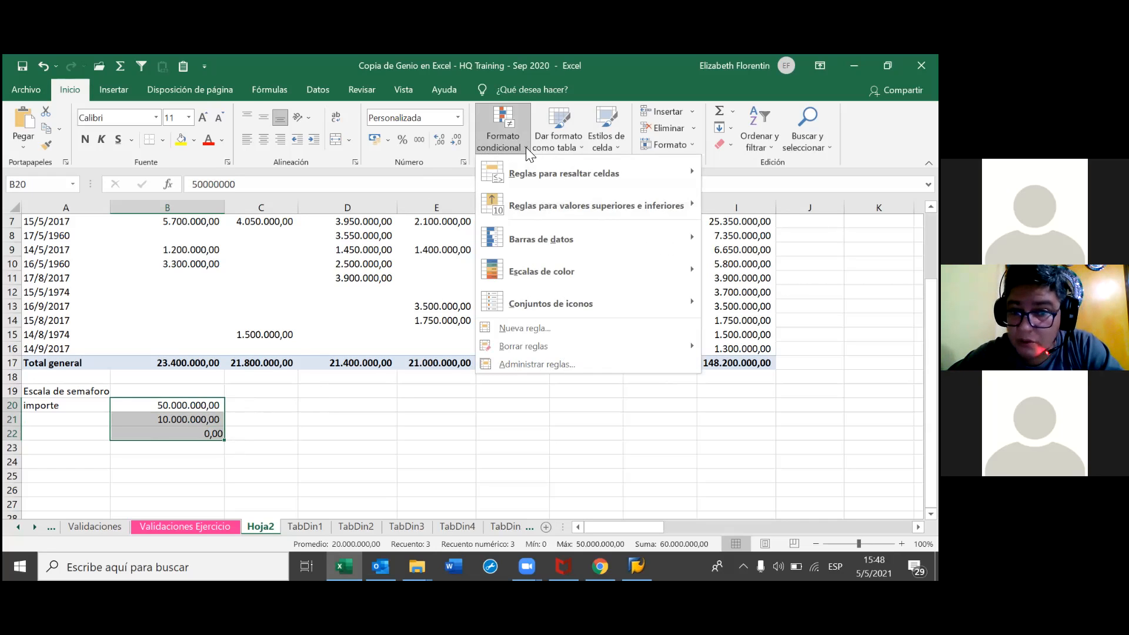
{"action": "mouse_move", "coordinate": [659, 313]}
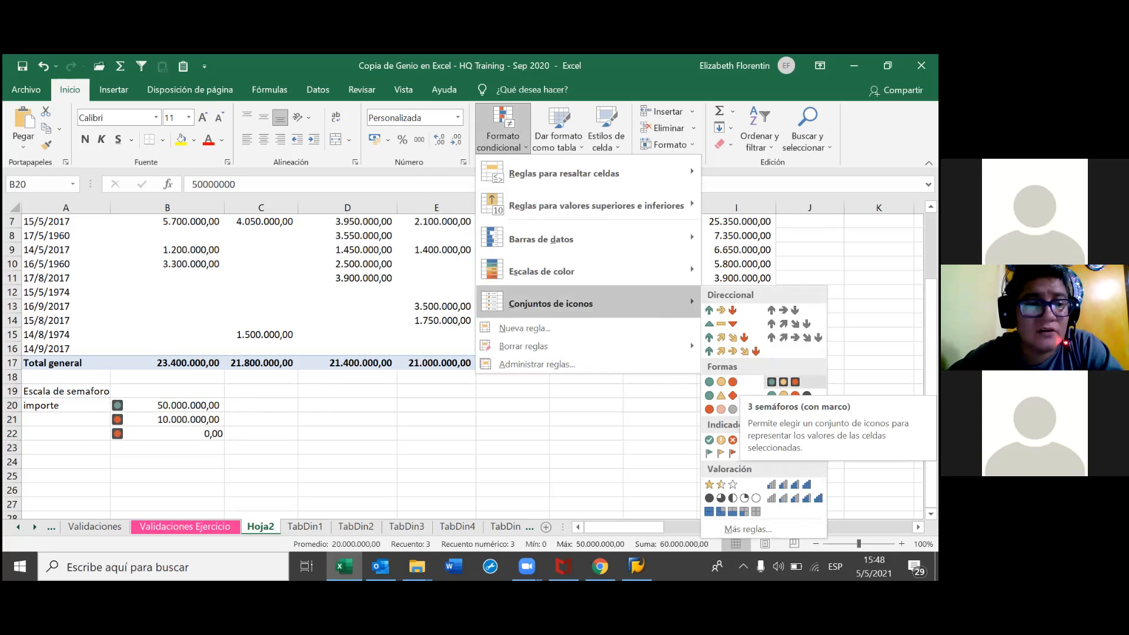
{"action": "left_click", "coordinate": [783, 382]}
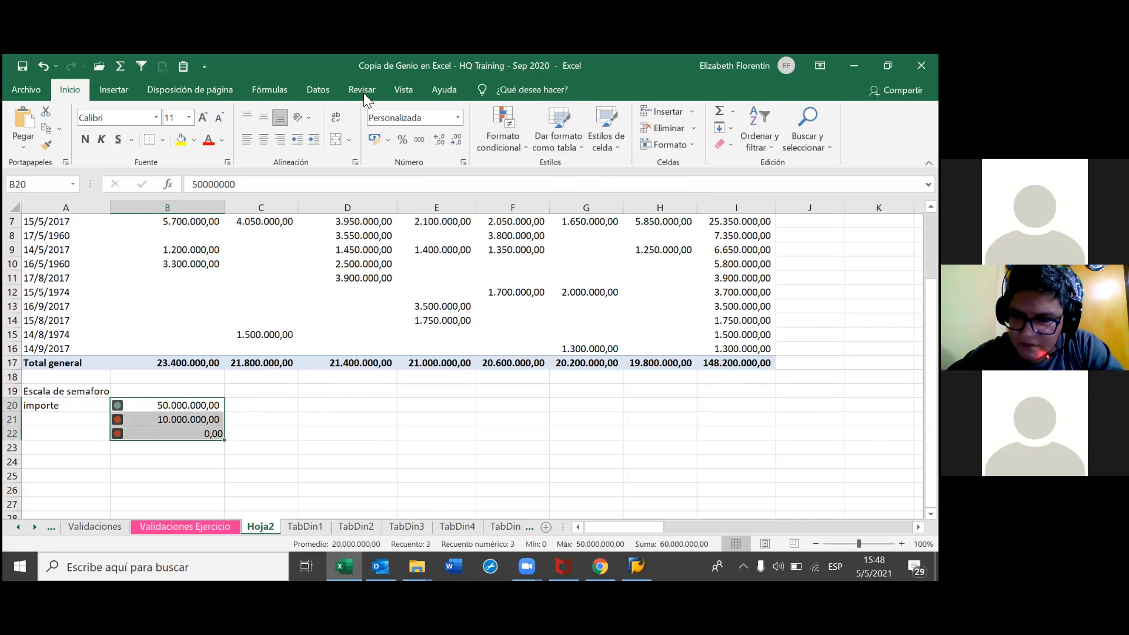
Step: Edit the icon set rule of B20:B22 so that both threshold types are Número
{"action": "left_click", "coordinate": [502, 133]}
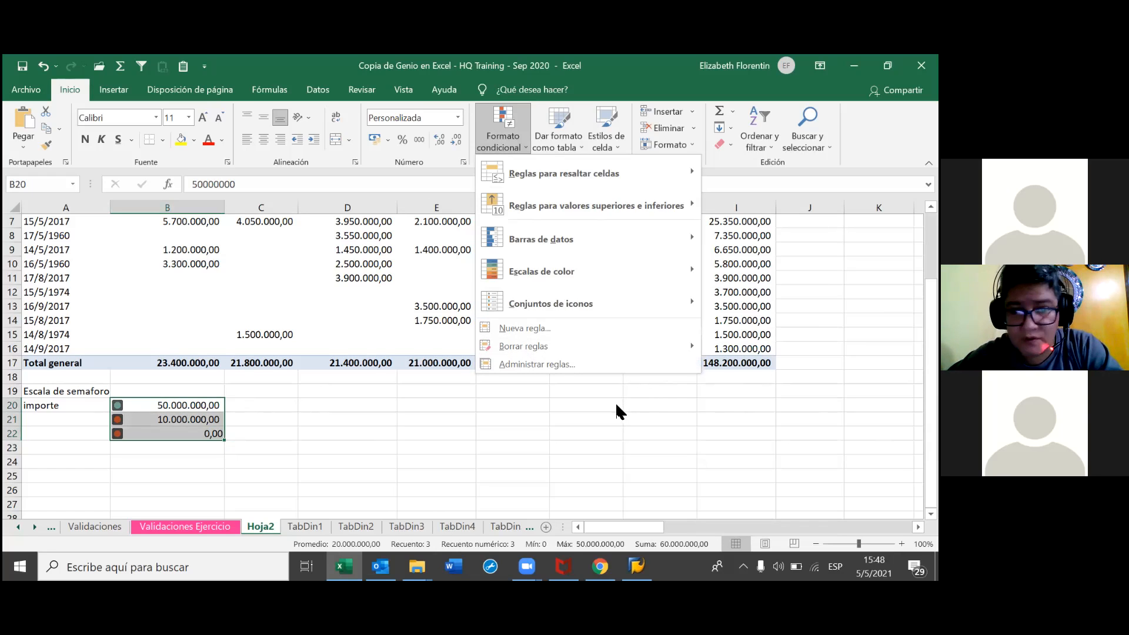
{"action": "left_click", "coordinate": [564, 365]}
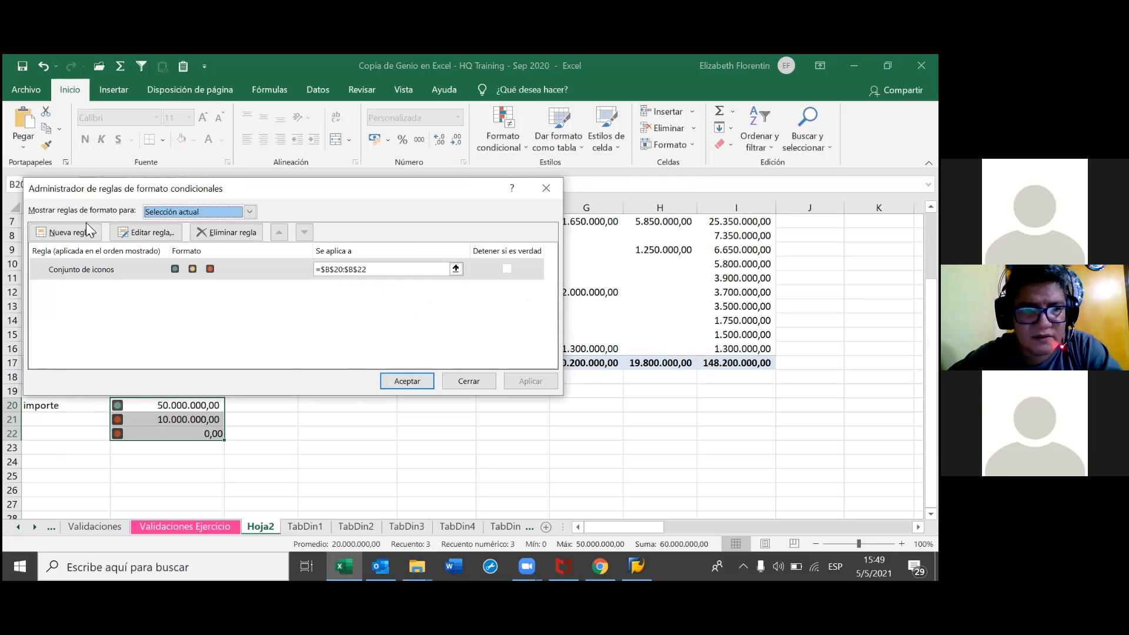
{"action": "left_click", "coordinate": [181, 235]}
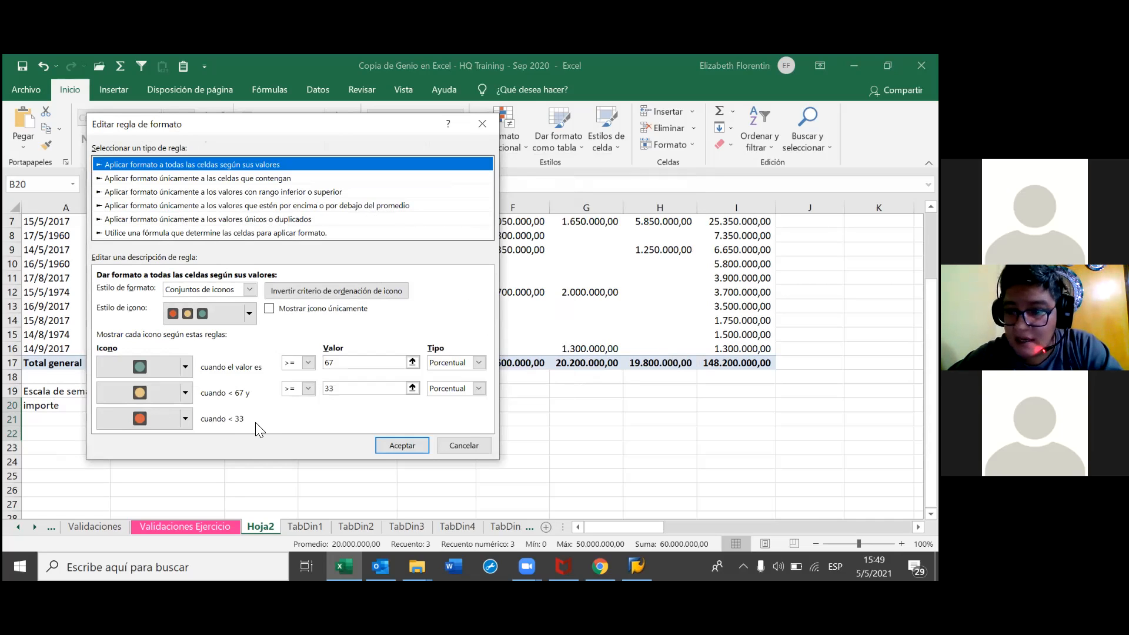
{"action": "left_click", "coordinate": [475, 363]}
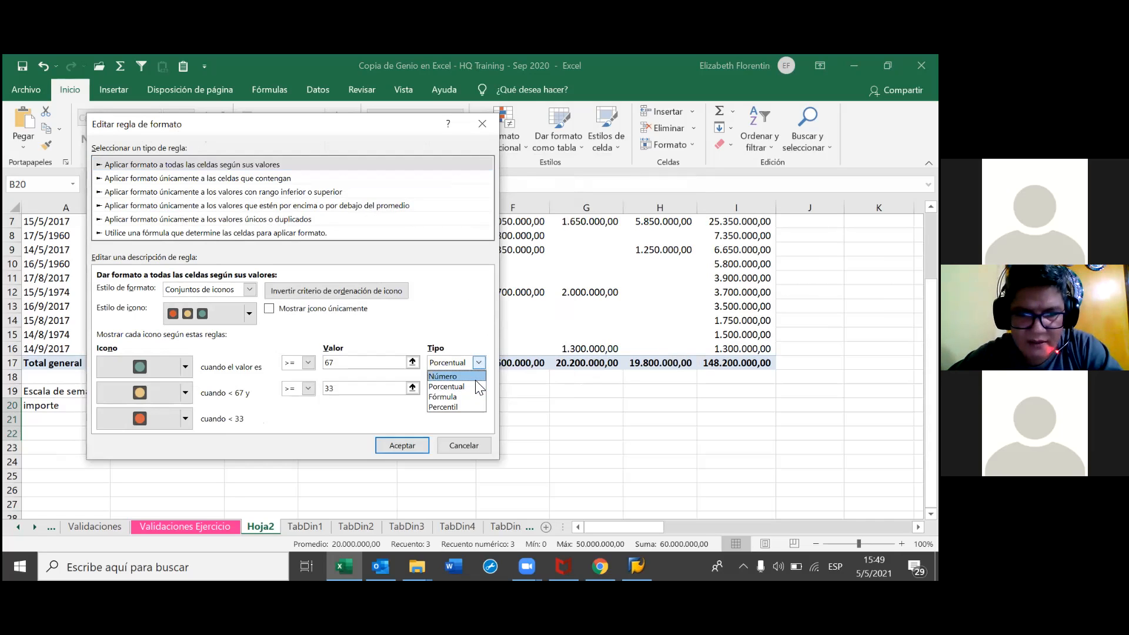
{"action": "left_click", "coordinate": [475, 375]}
{"action": "left_click", "coordinate": [477, 388]}
{"action": "left_click", "coordinate": [466, 400]}
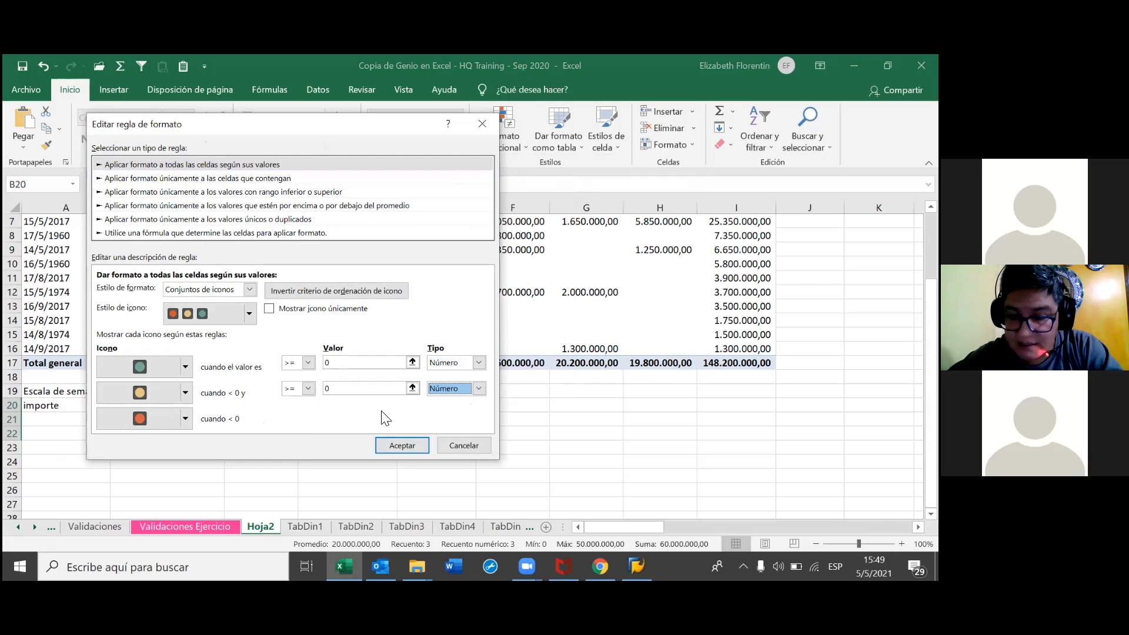
Step: Try to link the green icon's threshold to cell B20 by entering $B$20 as its value
{"action": "left_click", "coordinate": [347, 362]}
{"action": "scroll", "coordinate": [194, 488], "scroll_direction": "up", "scroll_amount": 2}
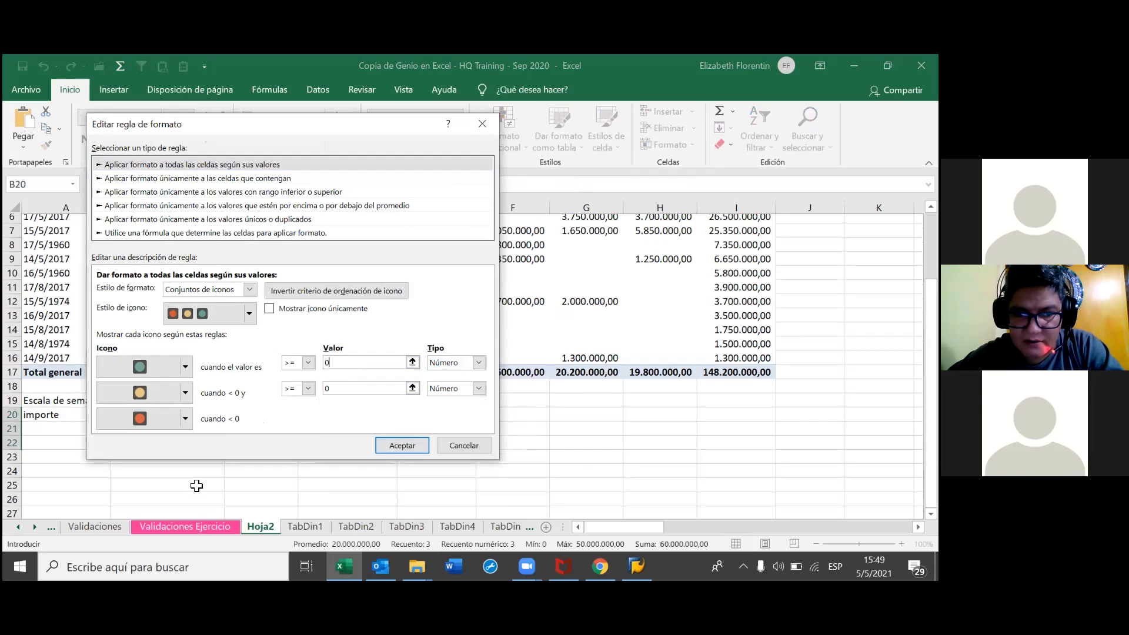
{"action": "left_click", "coordinate": [196, 496]}
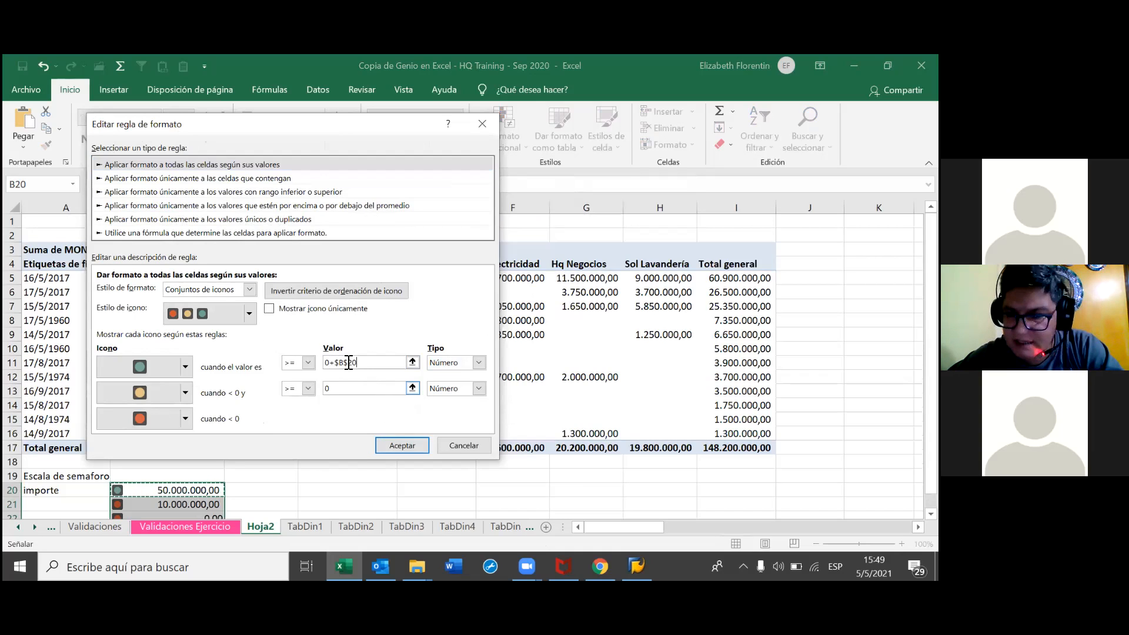
{"action": "left_click", "coordinate": [367, 364]}
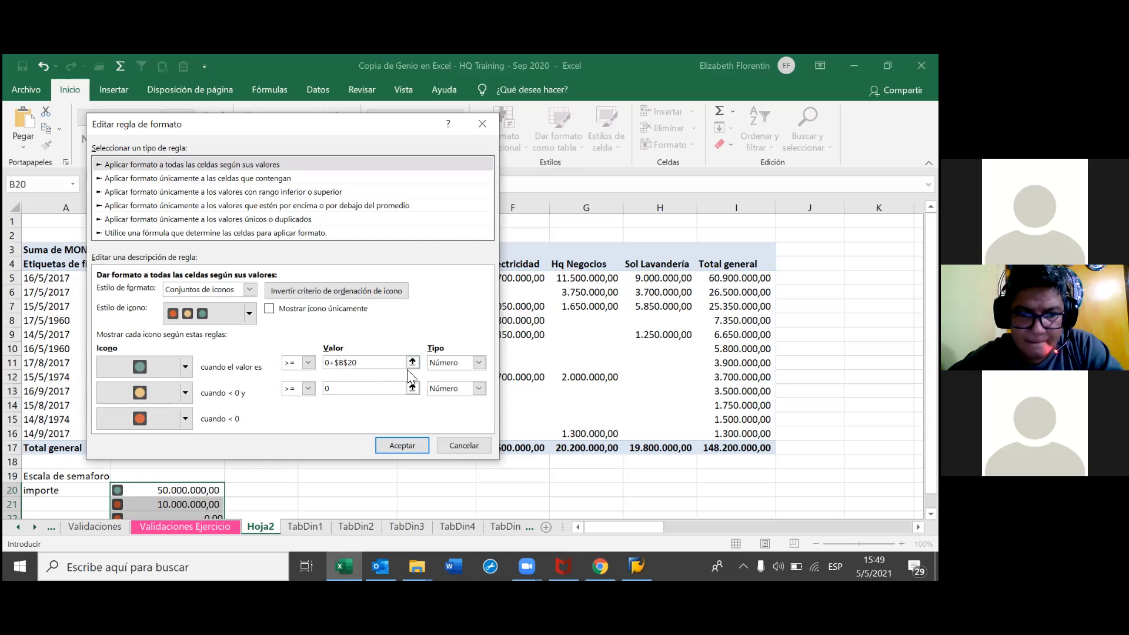
{"action": "key", "text": "BackSpace"}
{"action": "key", "text": "BackSpace"}
Step: Set the yellow icon's threshold to =$B$21 and apply the edited rule to the cells
{"action": "left_click", "coordinate": [361, 390]}
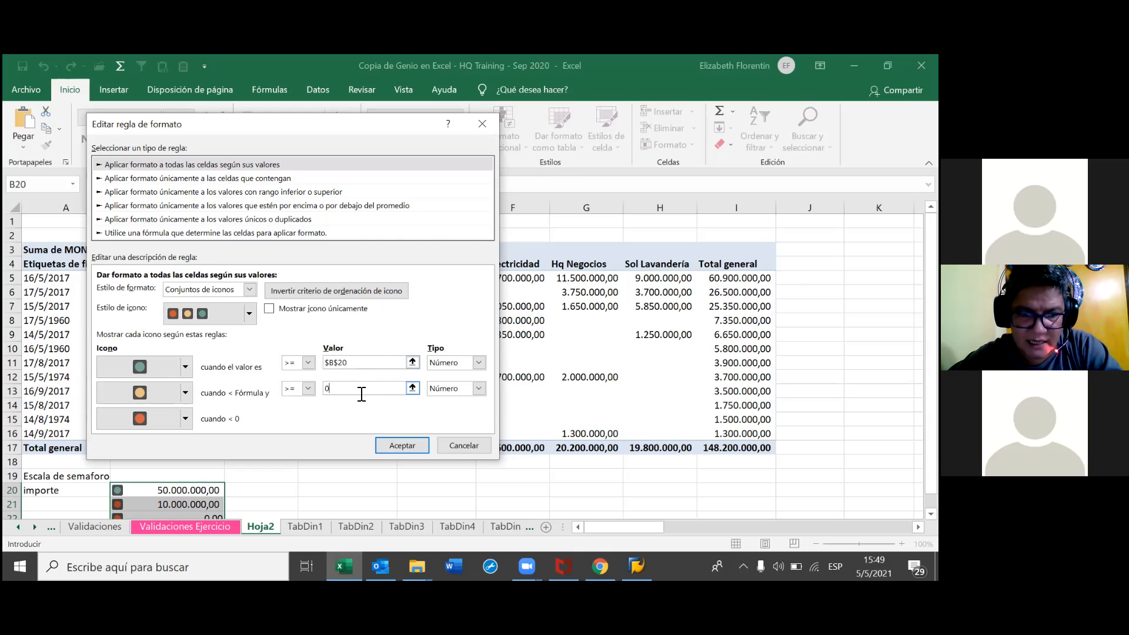
{"action": "left_click", "coordinate": [190, 505]}
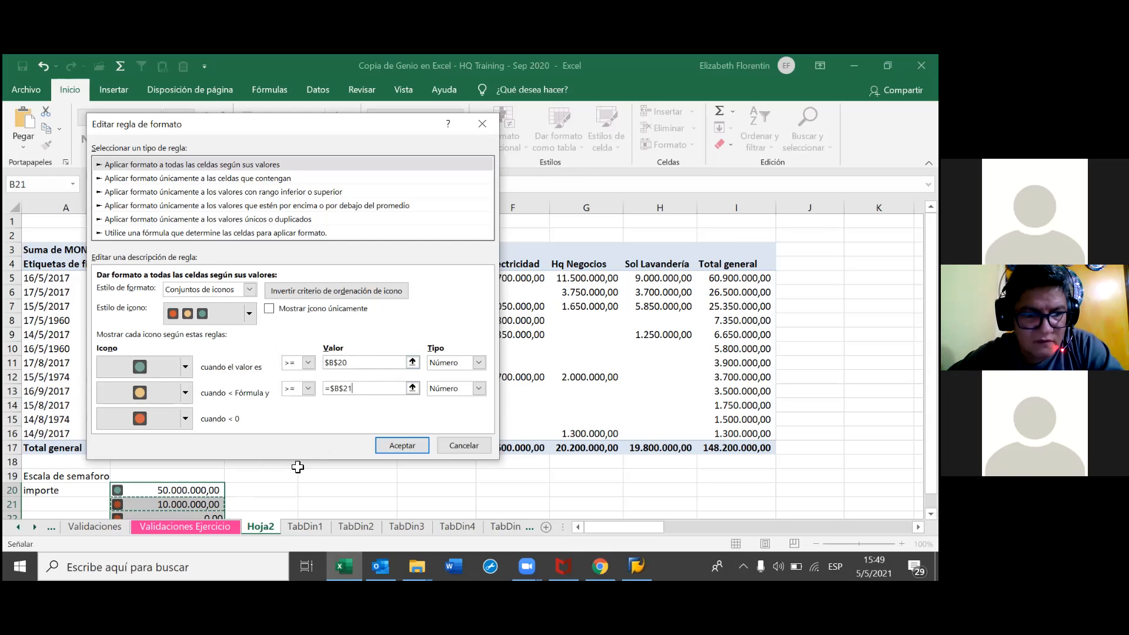
{"action": "left_click", "coordinate": [393, 440]}
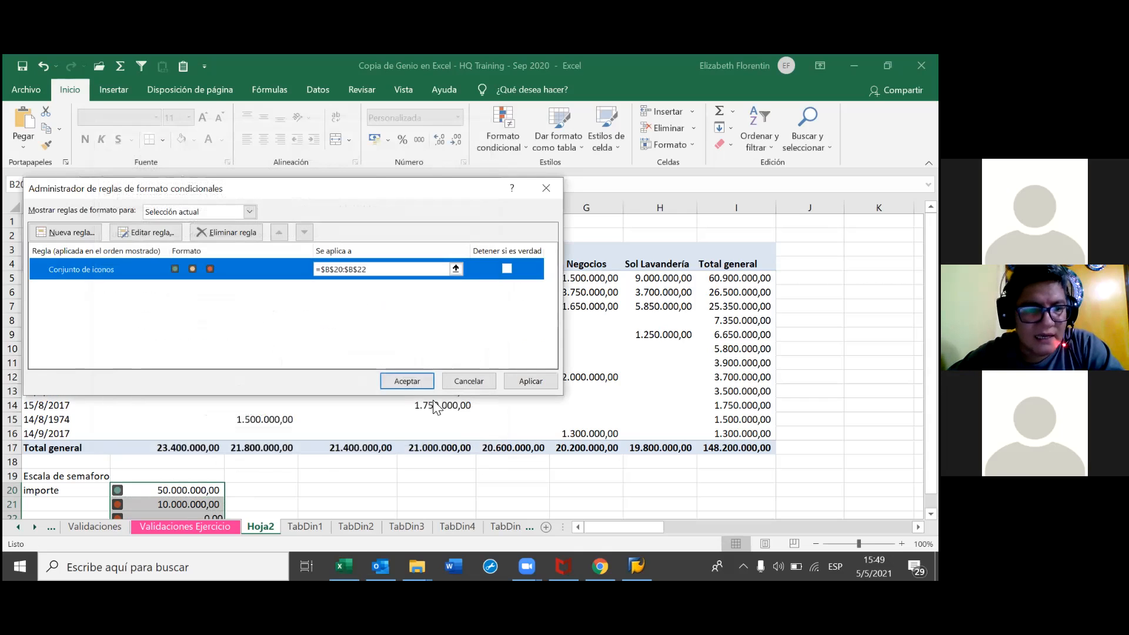
{"action": "left_click", "coordinate": [407, 381]}
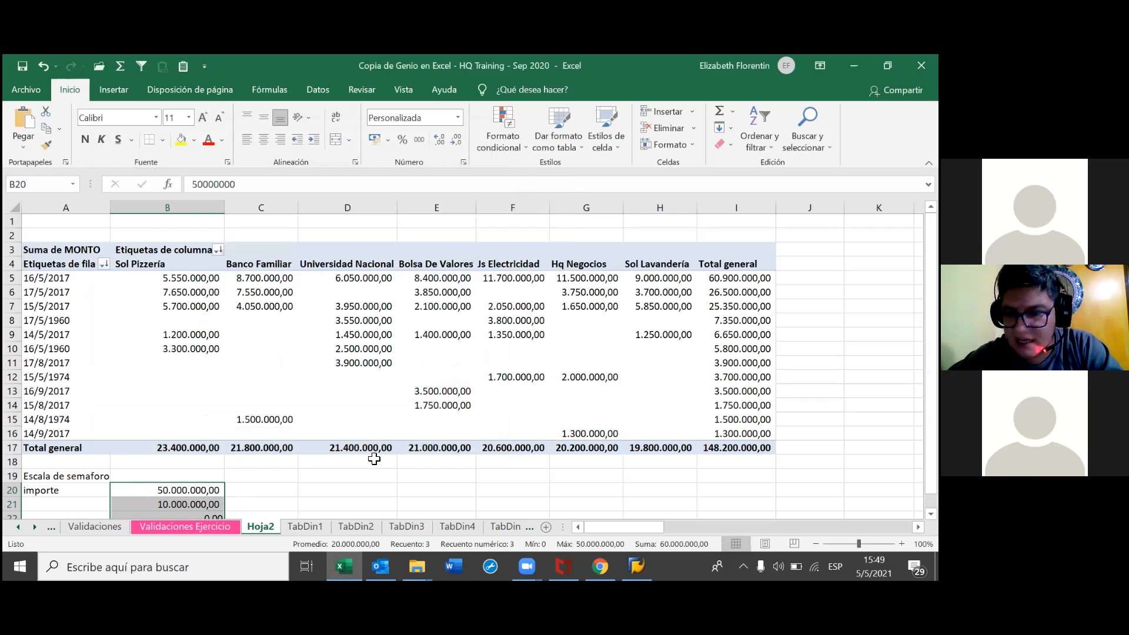
Step: Edit the icon set rule of B20:B22 so the green icon's threshold is =$B$20, and apply the rule
{"action": "scroll", "coordinate": [374, 458], "scroll_direction": "down", "scroll_amount": 2}
{"action": "scroll", "coordinate": [479, 421], "scroll_direction": "up", "scroll_amount": 2}
{"action": "scroll", "coordinate": [489, 424], "scroll_direction": "down", "scroll_amount": 1}
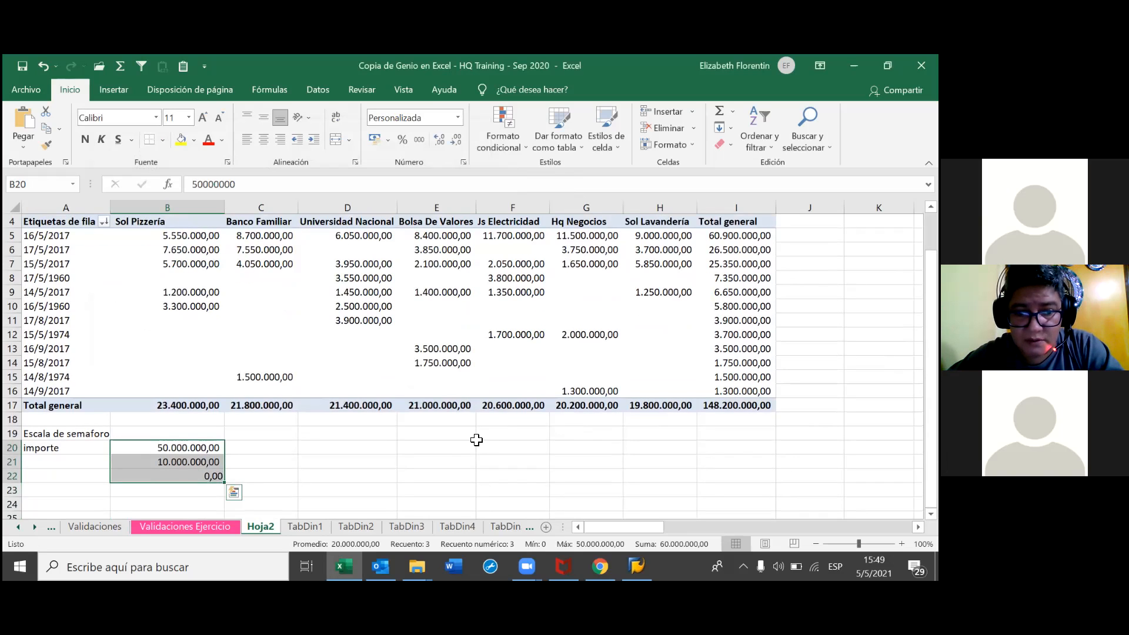
{"action": "left_click", "coordinate": [525, 150]}
{"action": "left_click", "coordinate": [553, 364]}
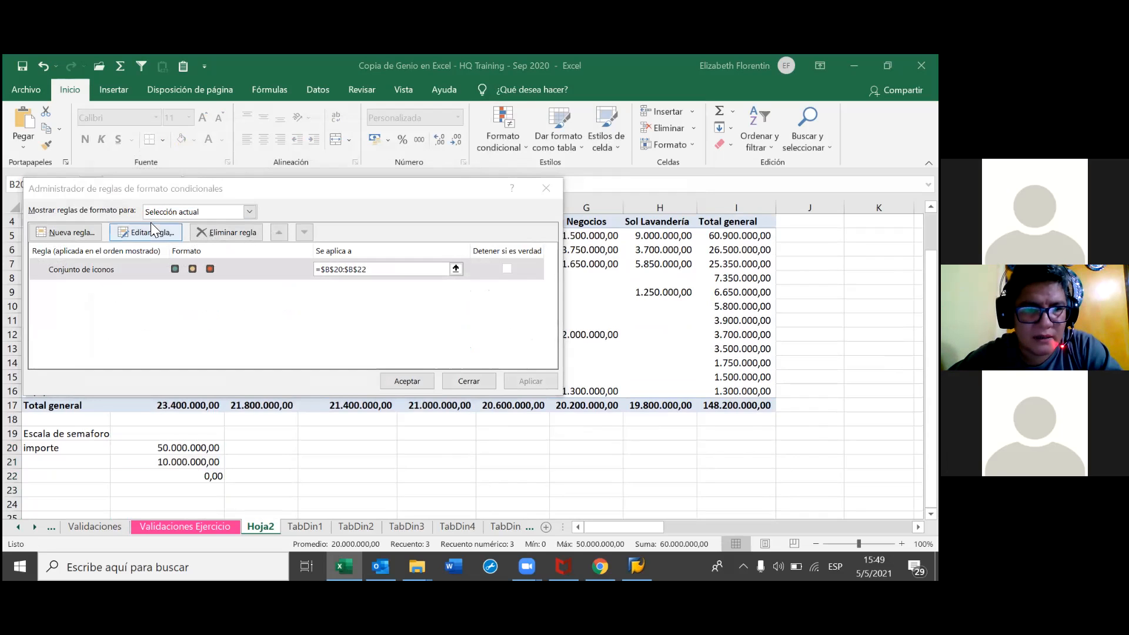
{"action": "left_click", "coordinate": [147, 237]}
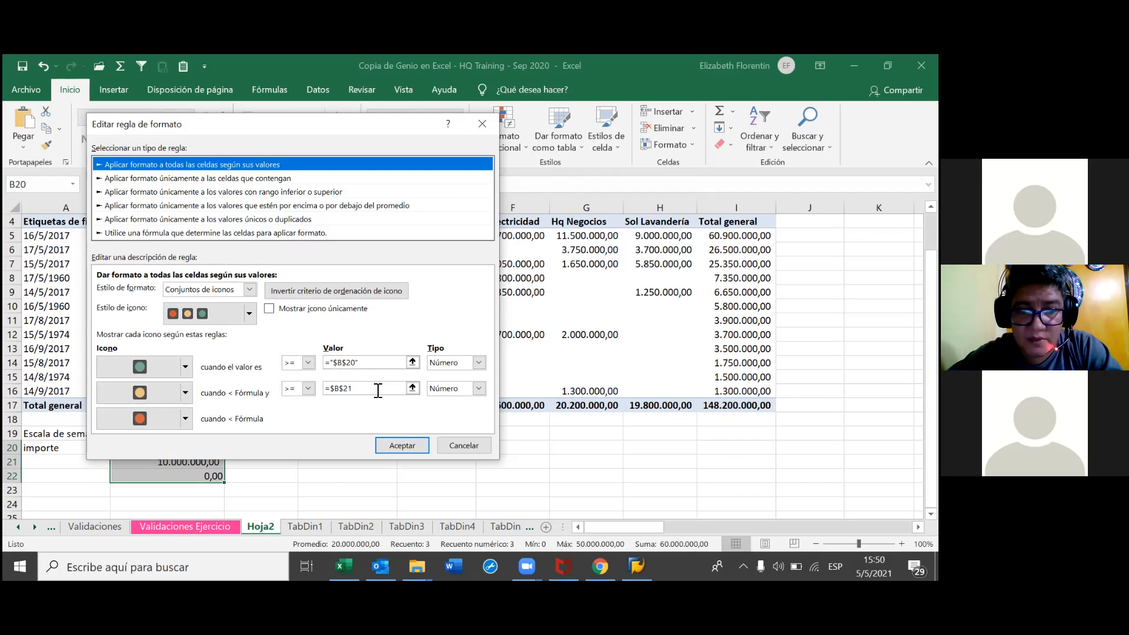
{"action": "left_click", "coordinate": [371, 363]}
{"action": "key", "text": "BackSpace"}
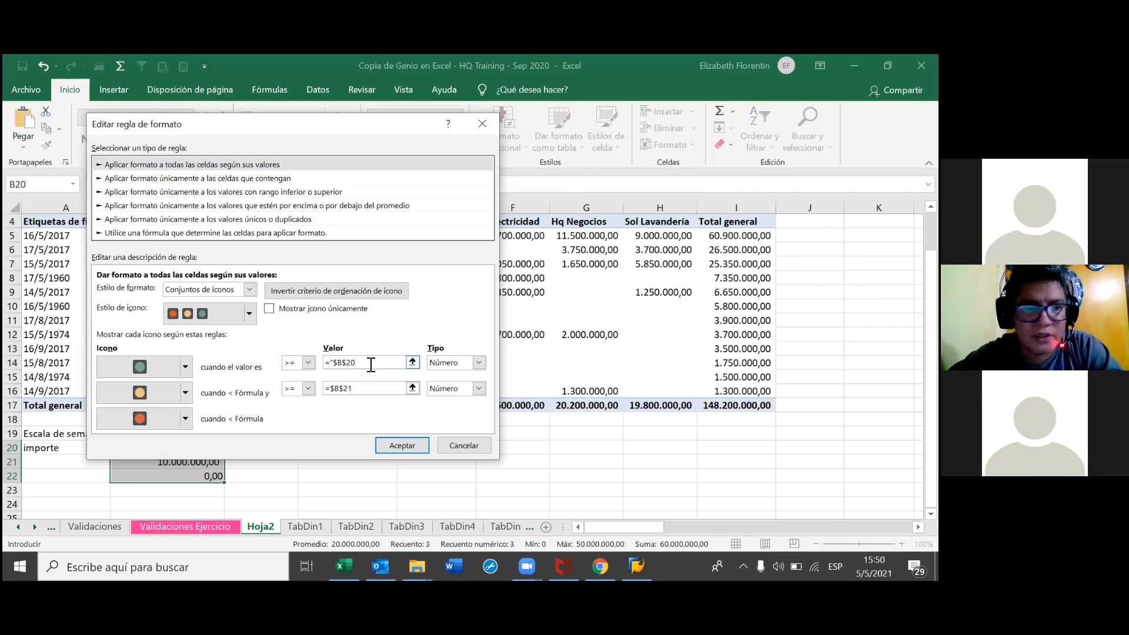
{"action": "key", "text": "BackSpace"}
{"action": "key", "text": "BackSpace"}
{"action": "key", "text": "BackSpace"}
{"action": "key", "text": "BackSpace"}
{"action": "key", "text": "BackSpace"}
{"action": "key", "text": "BackSpace"}
{"action": "key", "text": "BackSpace"}
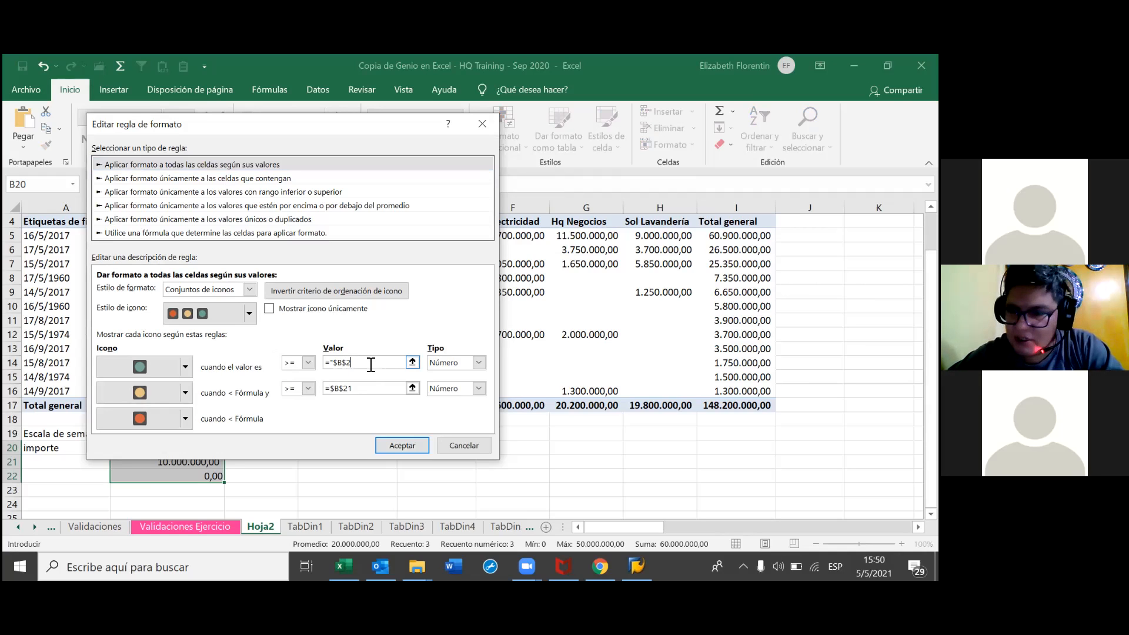
{"action": "scroll", "coordinate": [200, 506], "scroll_direction": "up", "scroll_amount": 1}
{"action": "left_click", "coordinate": [206, 491]}
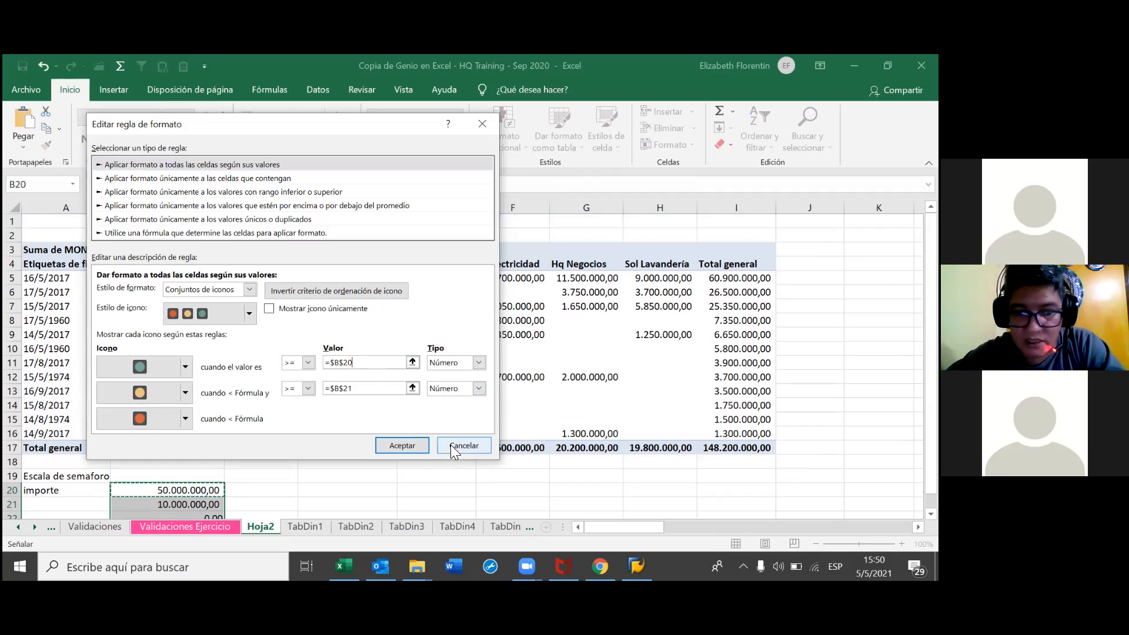
{"action": "left_click", "coordinate": [421, 447]}
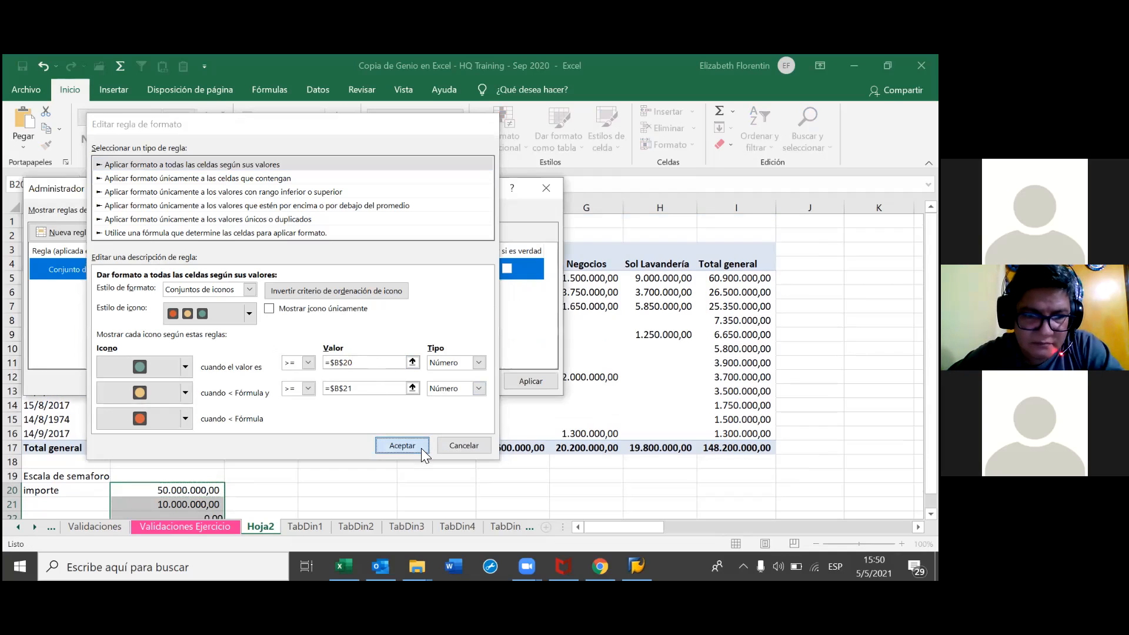
{"action": "left_click", "coordinate": [404, 383]}
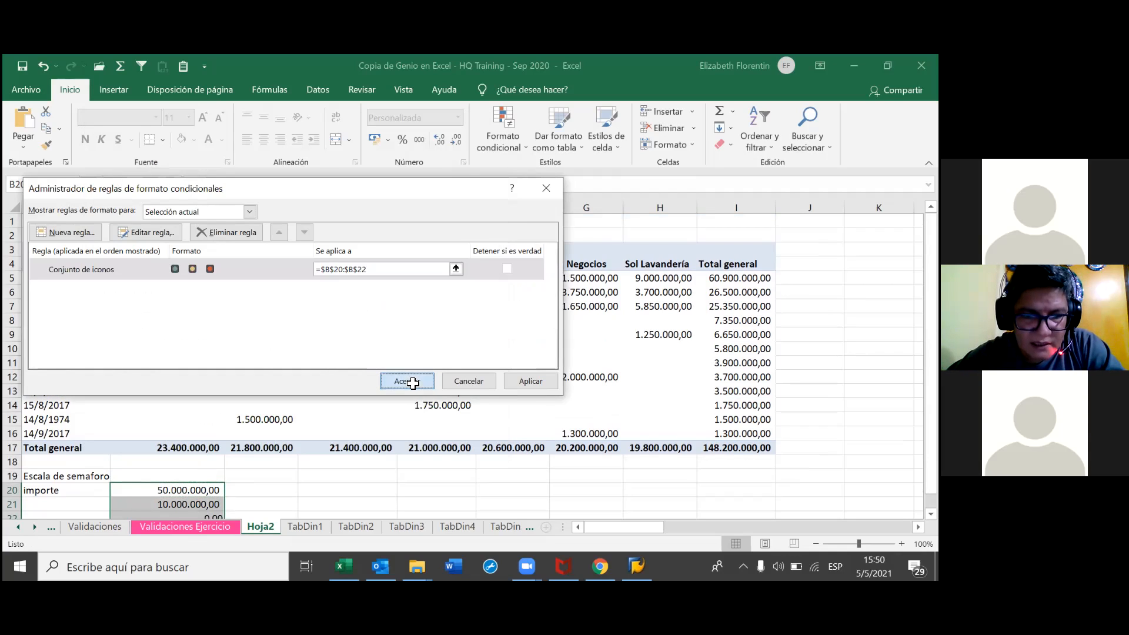
Step: Enter 9999999 in C22 as the upper limit of the red range
{"action": "scroll", "coordinate": [479, 428], "scroll_direction": "up", "scroll_amount": 1}
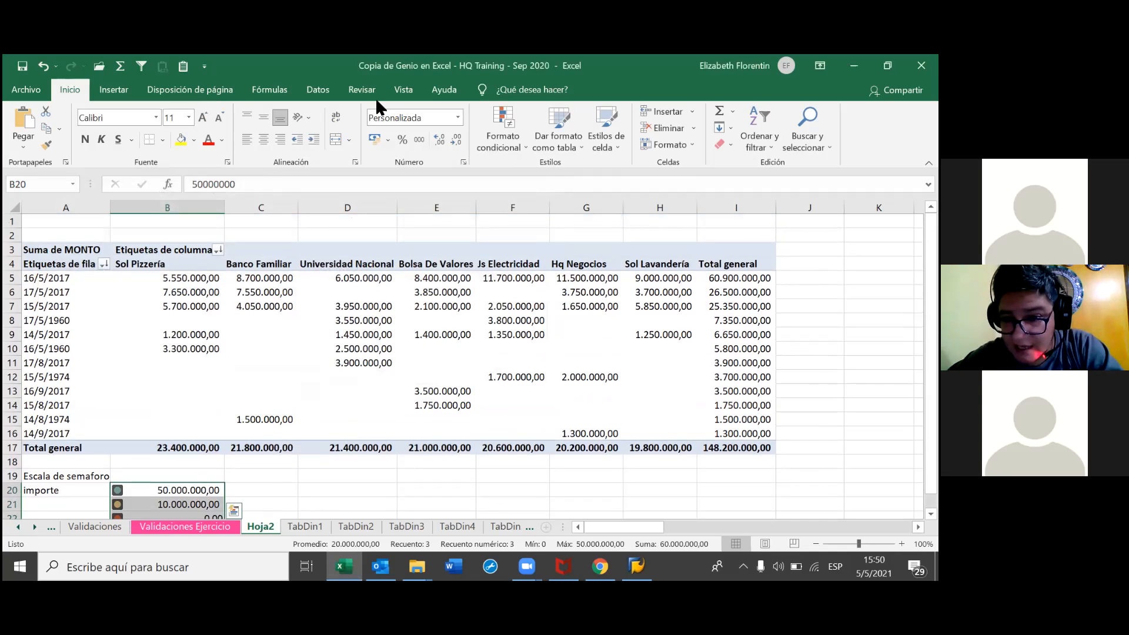
{"action": "scroll", "coordinate": [669, 450], "scroll_direction": "down", "scroll_amount": 1}
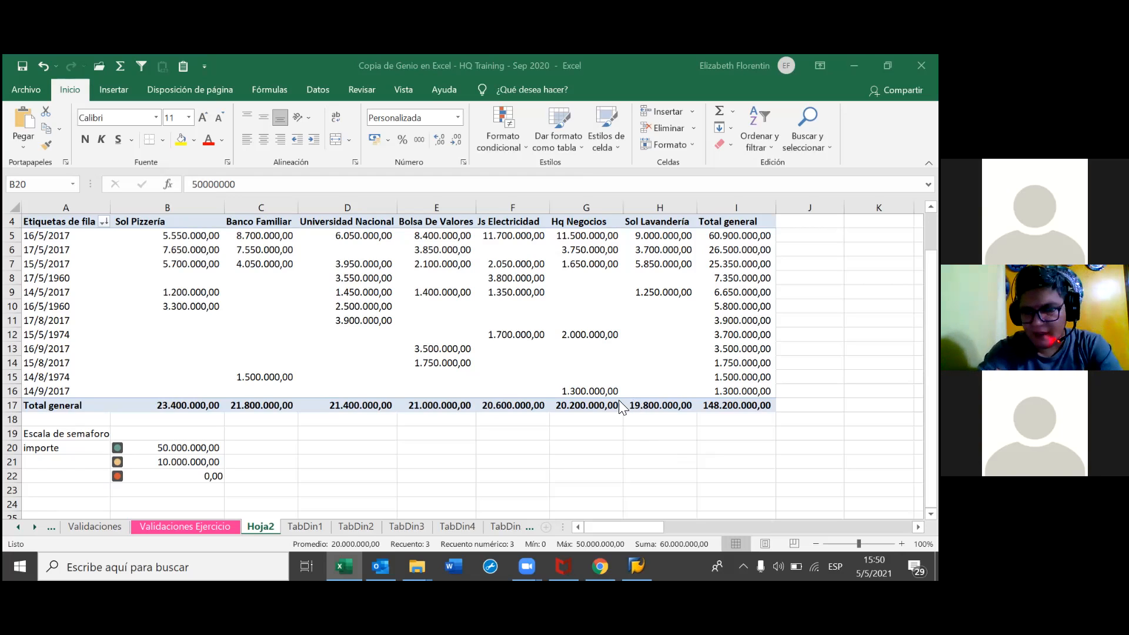
{"action": "left_click", "coordinate": [268, 449]}
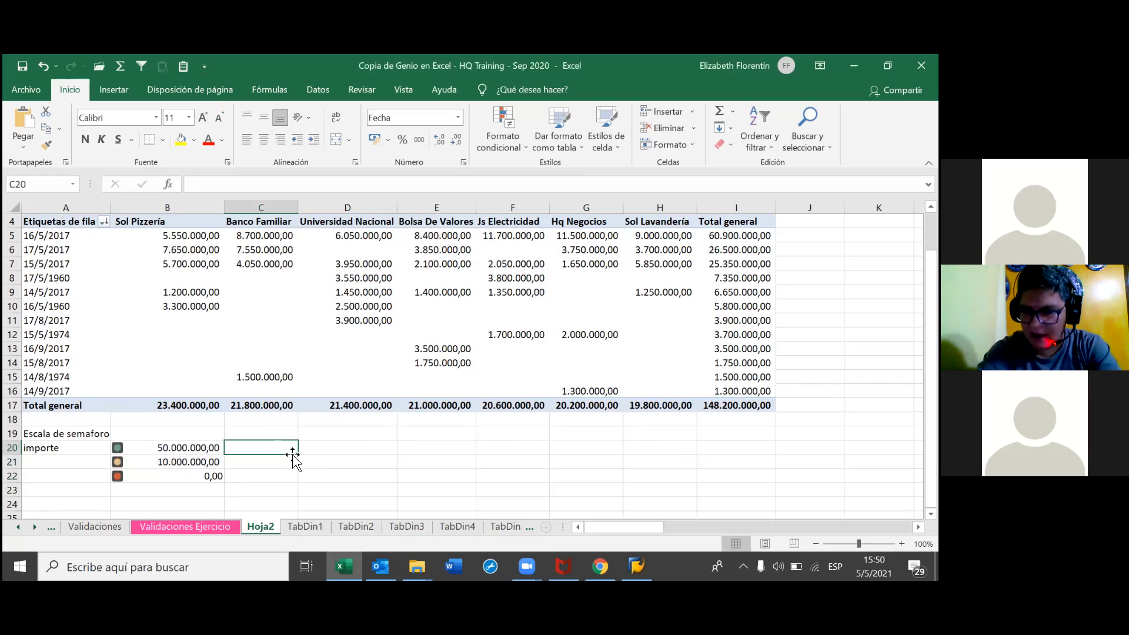
{"action": "left_click", "coordinate": [268, 477]}
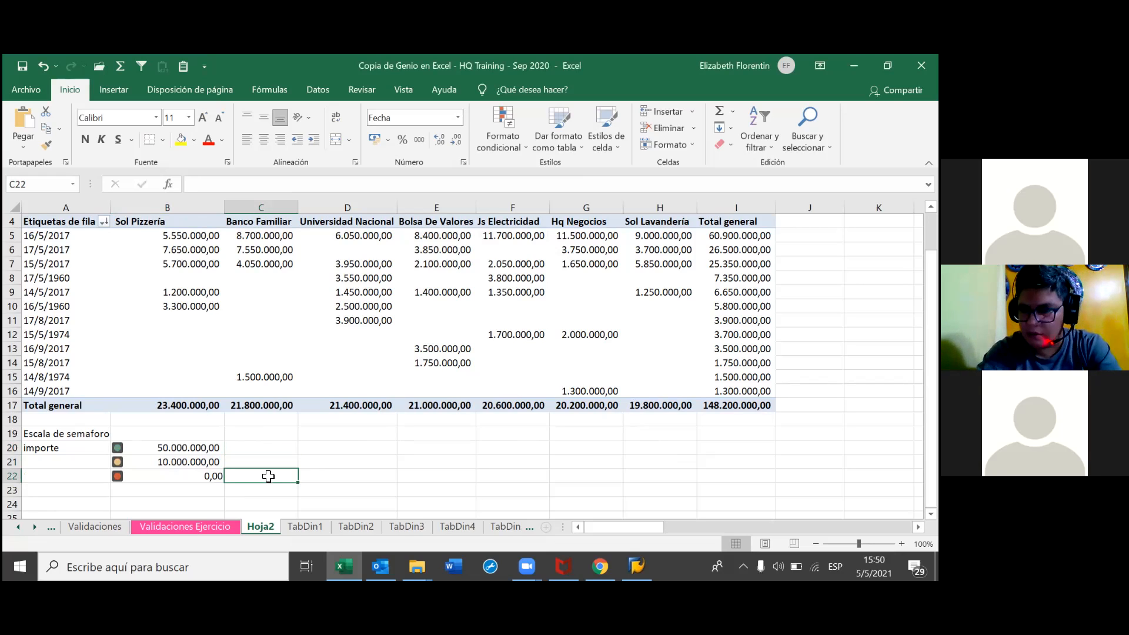
{"action": "type", "text": "9"}
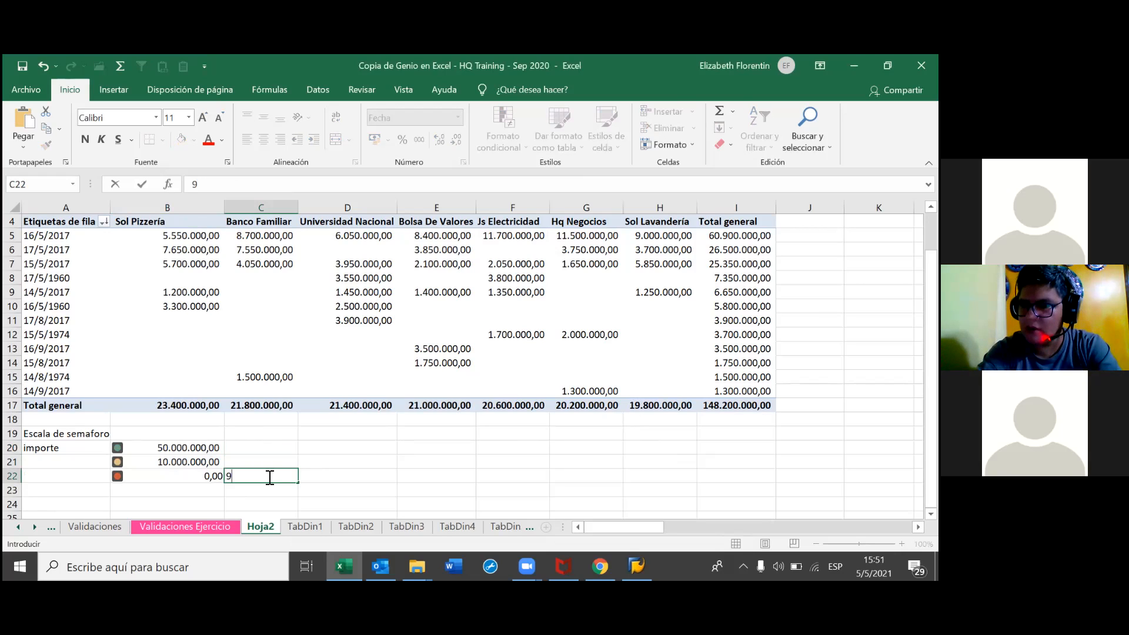
{"action": "type", "text": "999999"}
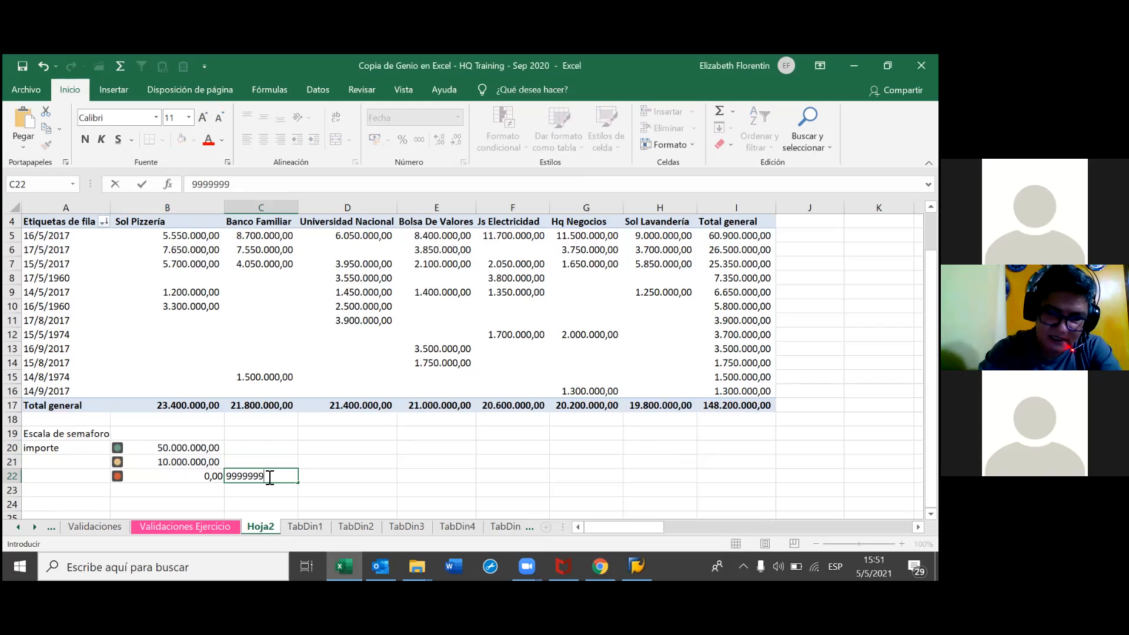
{"action": "key", "text": "Return"}
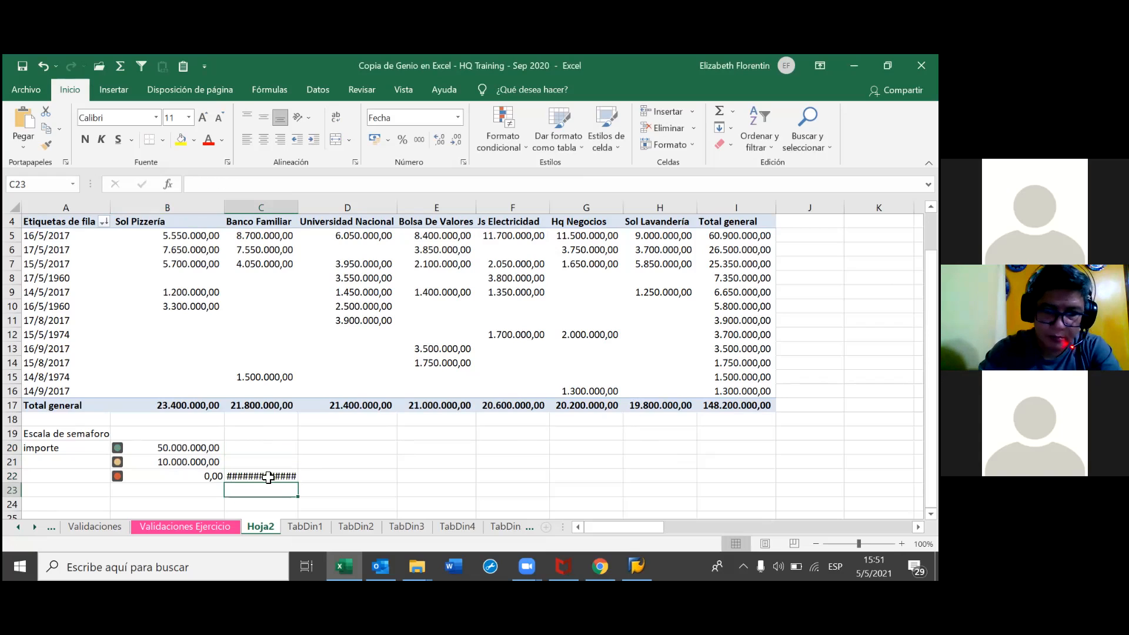
Step: Format C20:C22 as numbers with thousands separators and two decimals, matching the threshold amounts in column B
{"action": "left_click_drag", "start_coordinate": [262, 449], "coordinate": [266, 481]}
{"action": "left_click", "coordinate": [458, 117]}
{"action": "left_click", "coordinate": [423, 136]}
{"action": "left_click", "coordinate": [347, 476]}
{"action": "left_click", "coordinate": [289, 476]}
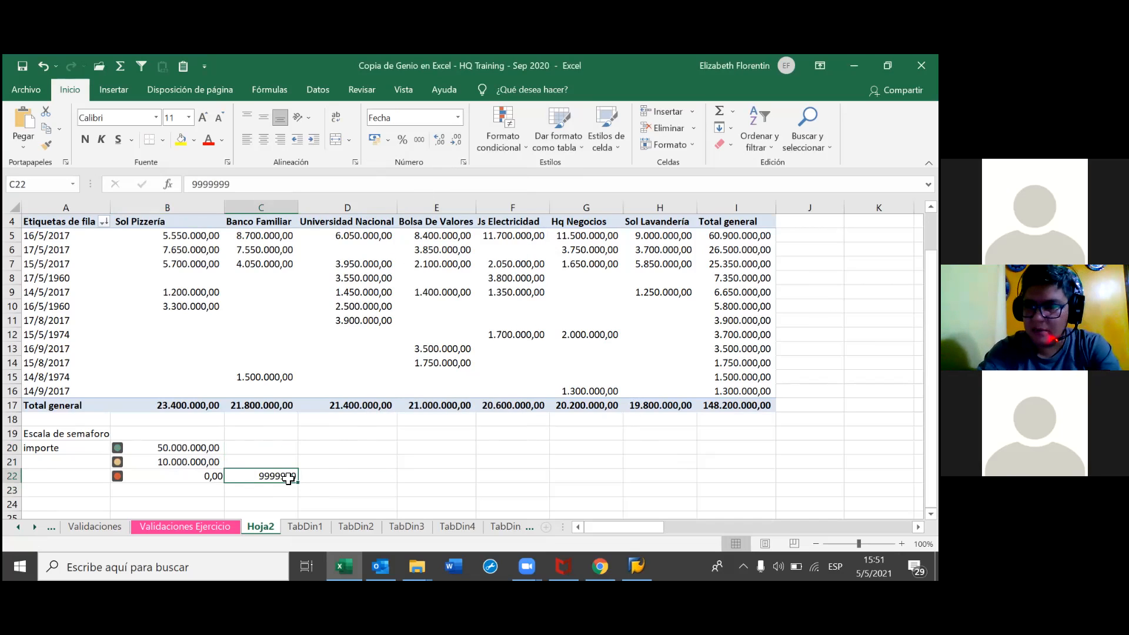
{"action": "left_click", "coordinate": [278, 449], "text": "shift"}
{"action": "left_click", "coordinate": [419, 140]}
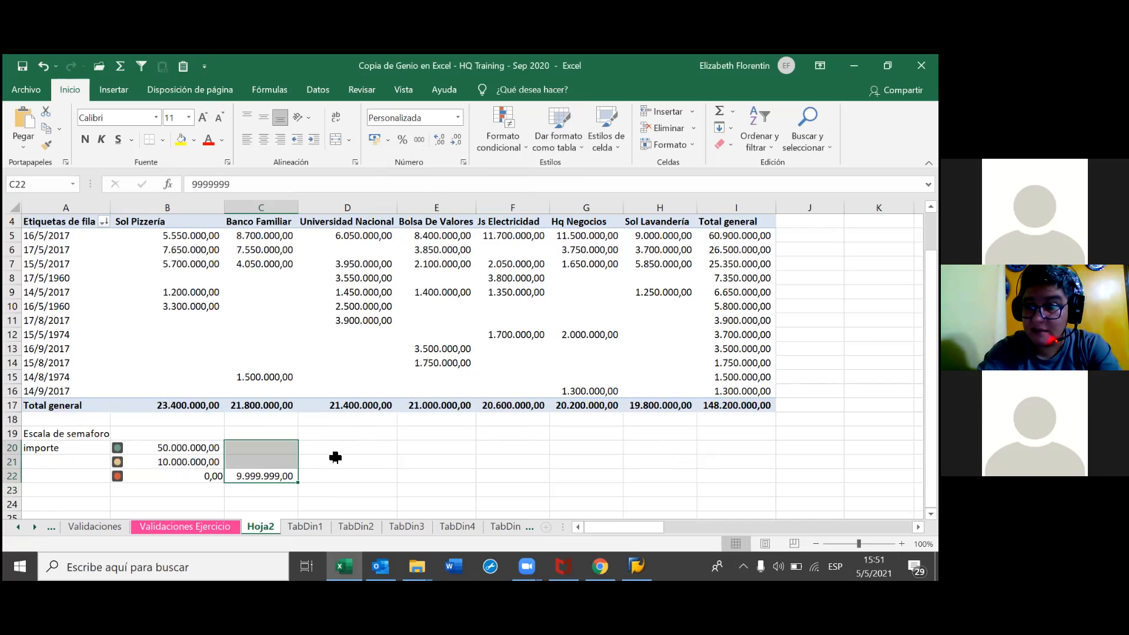
Step: Enter 49999999 in C21 as the upper limit of the yellow range
{"action": "left_click", "coordinate": [292, 463]}
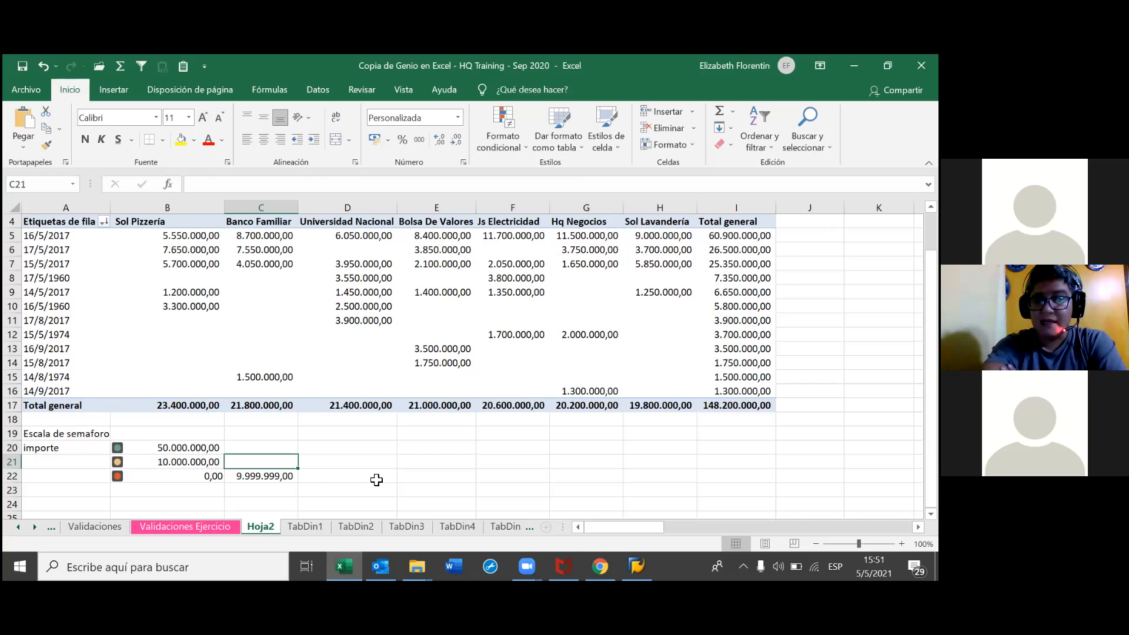
{"action": "type", "text": "1"}
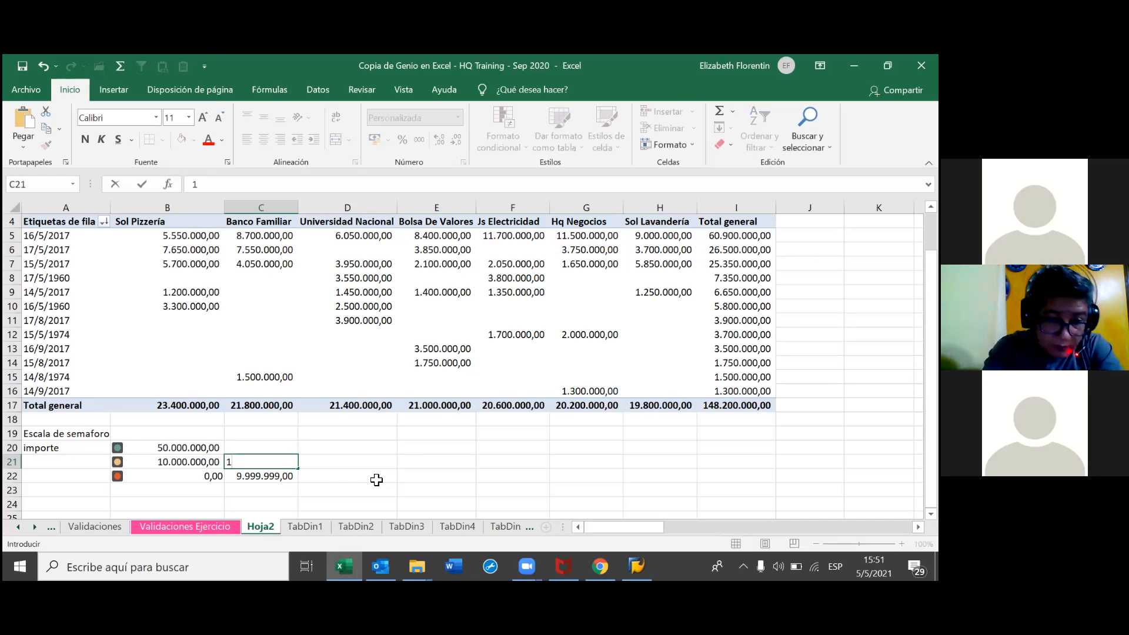
{"action": "key", "text": "BackSpace"}
{"action": "type", "text": "4"}
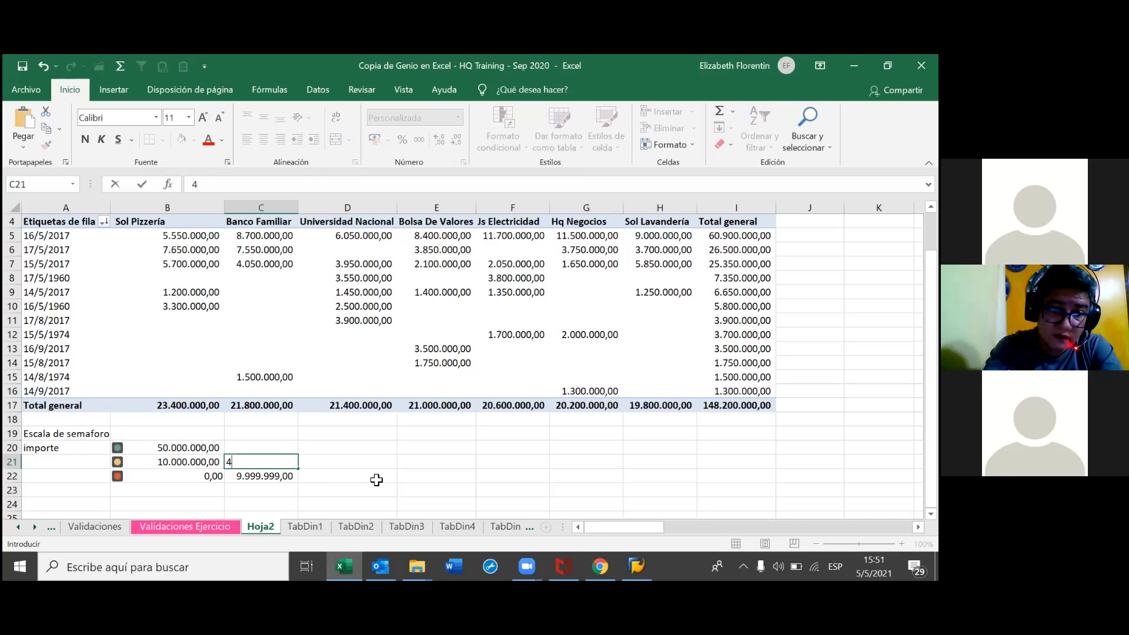
{"action": "type", "text": "9999999"}
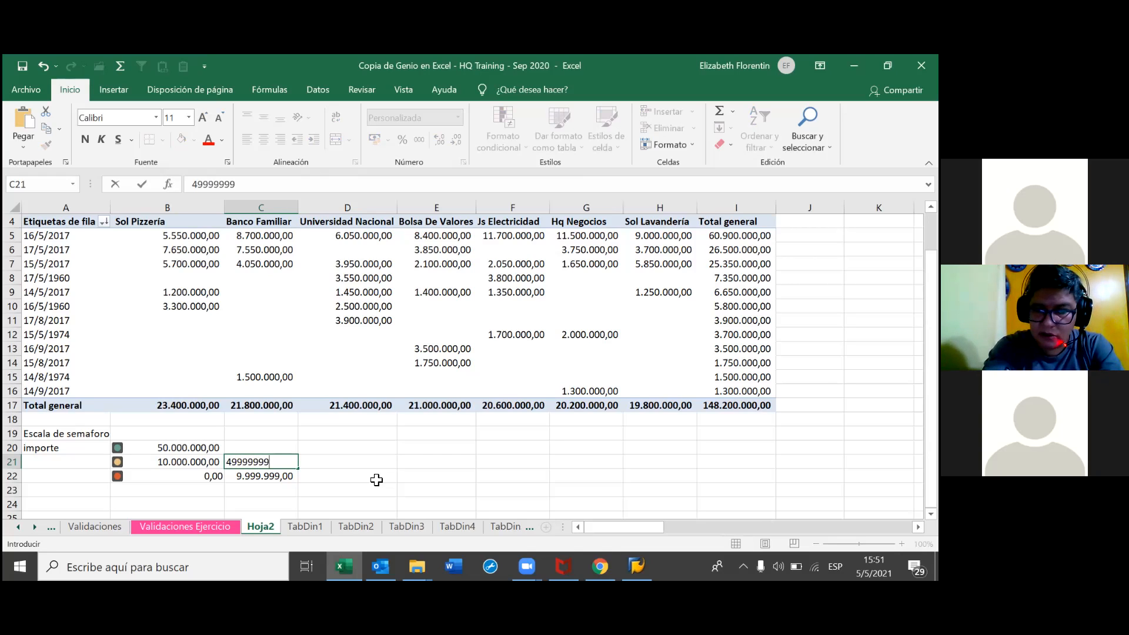
{"action": "key", "text": "Return"}
Step: Enter 50.000.000 in C20 beside the green threshold
{"action": "left_click", "coordinate": [283, 448]}
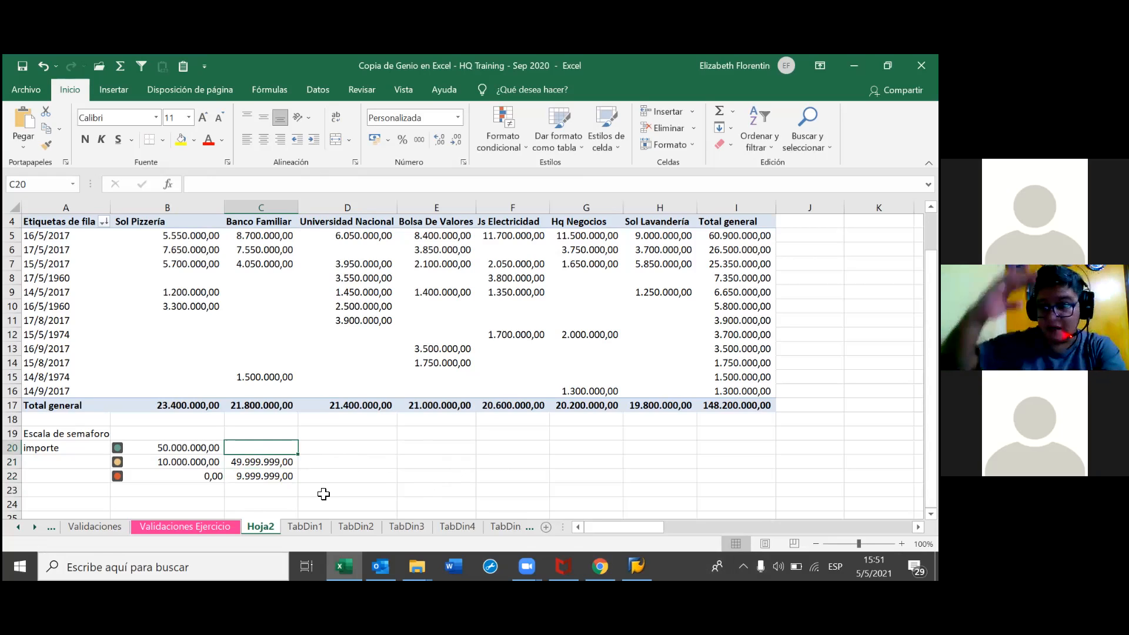
{"action": "type", "text": "="}
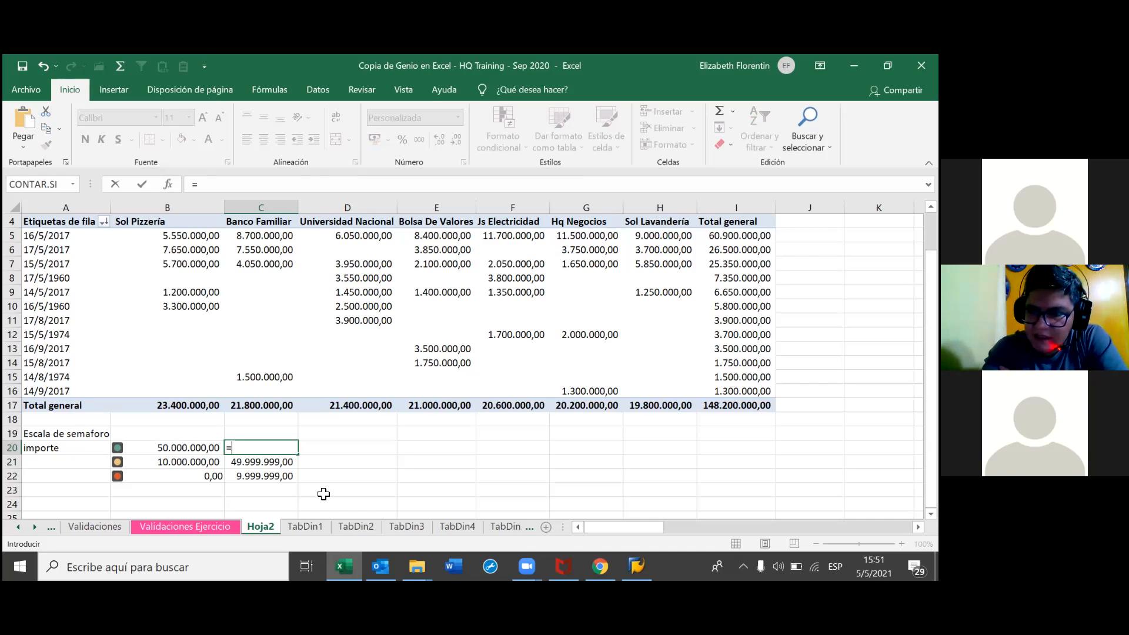
{"action": "key", "text": "Escape"}
{"action": "type", "text": "50.000.000"}
{"action": "key", "text": "Return"}
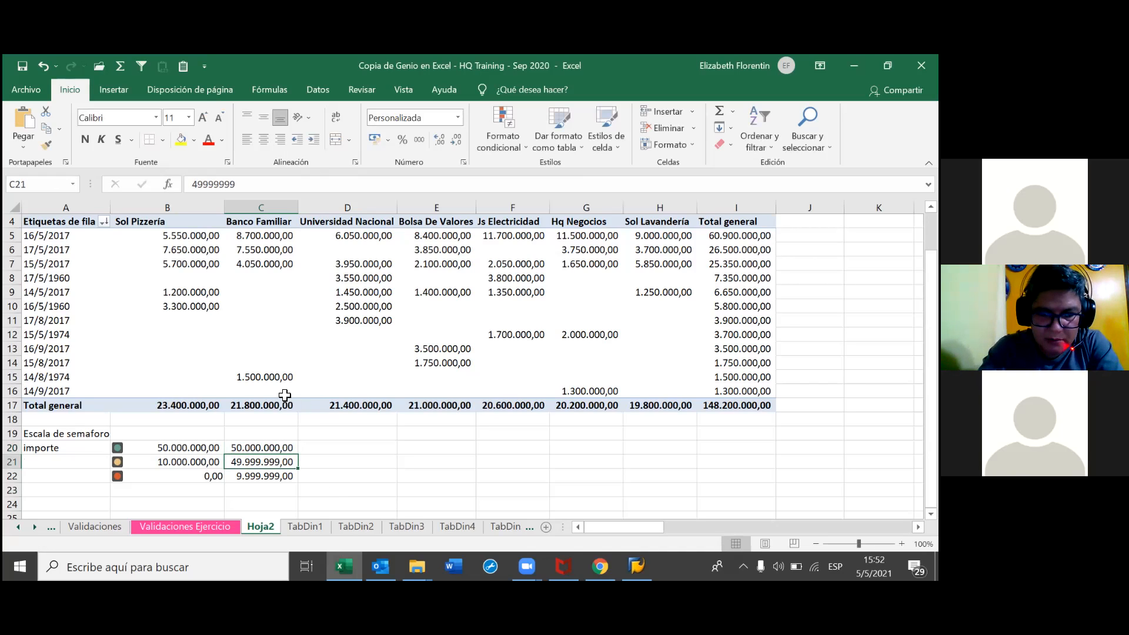
Step: Replace the content of C20 with a plus sign
{"action": "key", "text": "Up"}
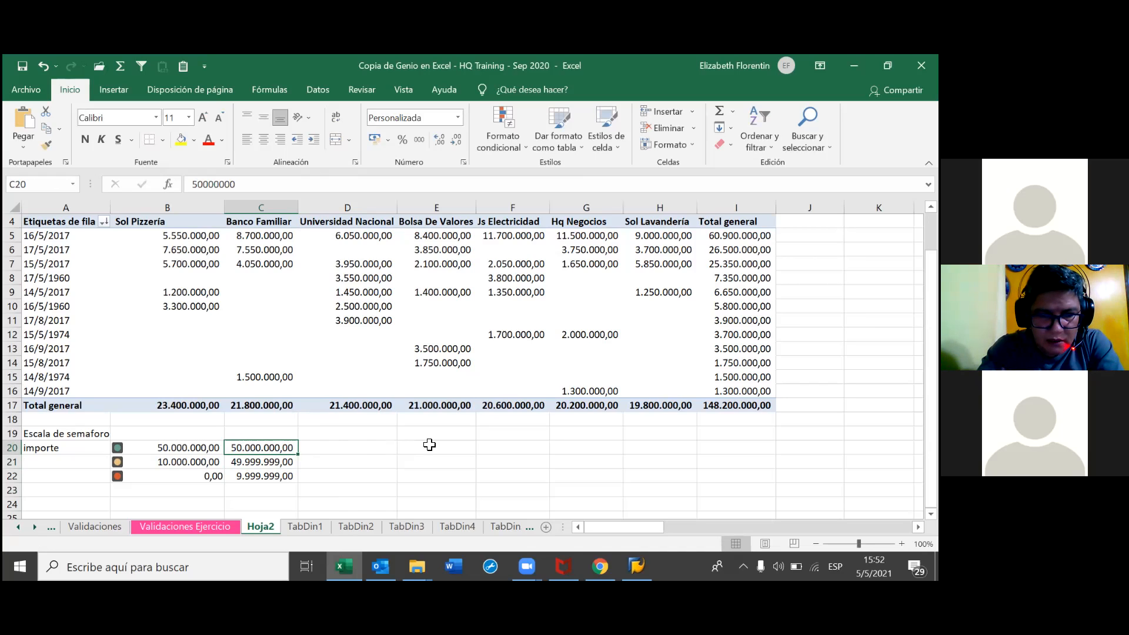
{"action": "type", "text": "+"}
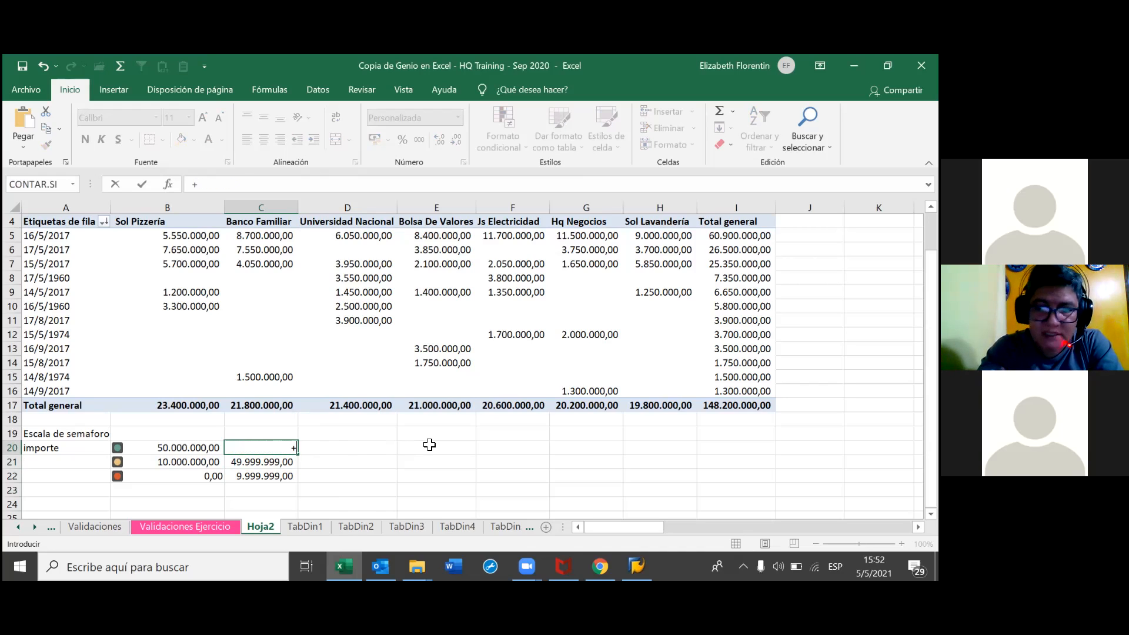
{"action": "key", "text": "Return"}
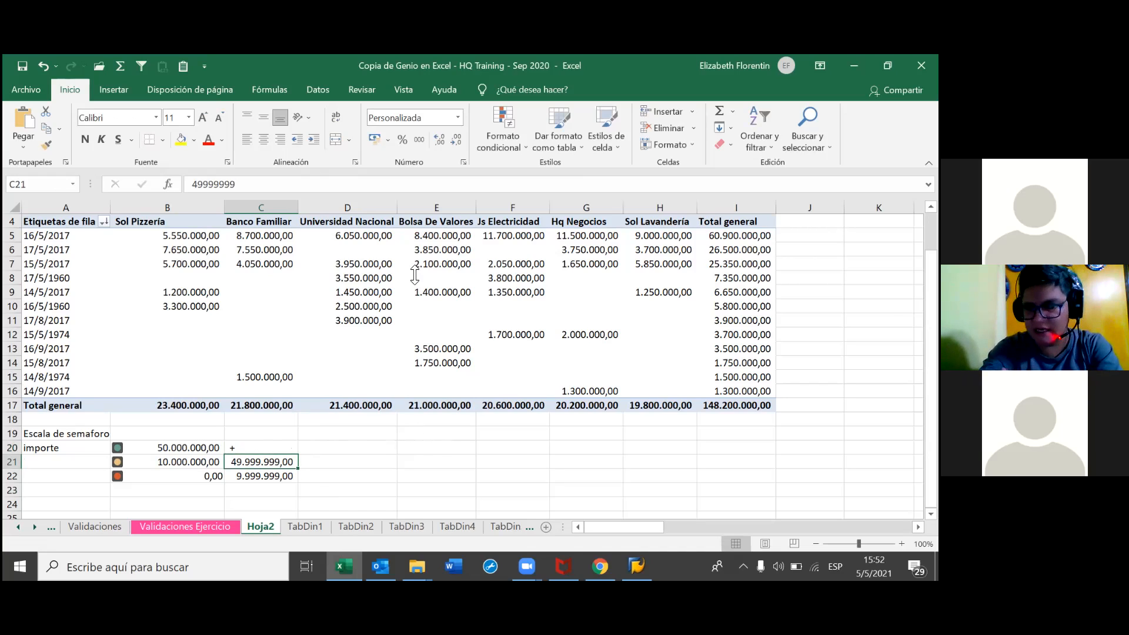
{"action": "left_click", "coordinate": [446, 455]}
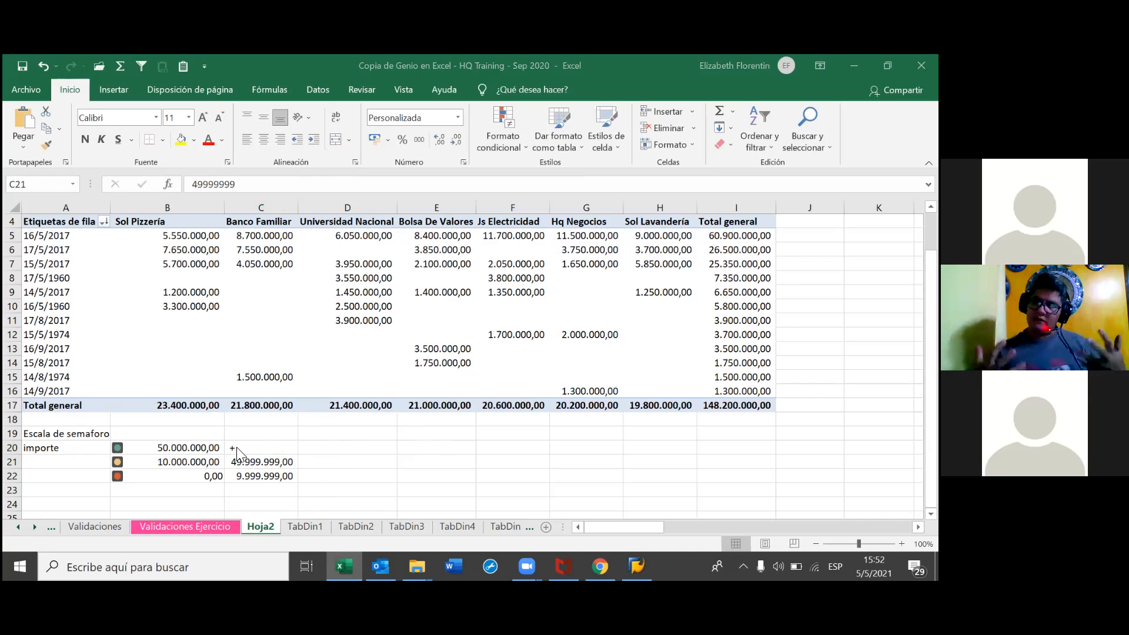
Step: Replace the content of C20 with the text "Más" to mark the green range as open-ended
{"action": "left_click", "coordinate": [276, 450]}
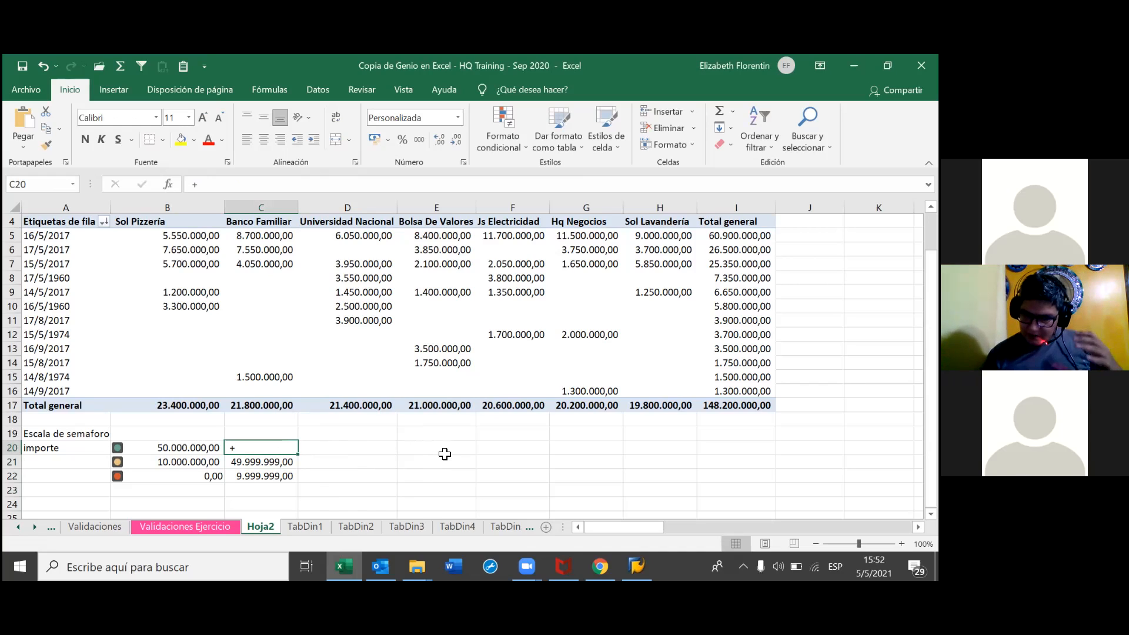
{"action": "key", "text": "BackSpace"}
{"action": "type", "text": "M"}
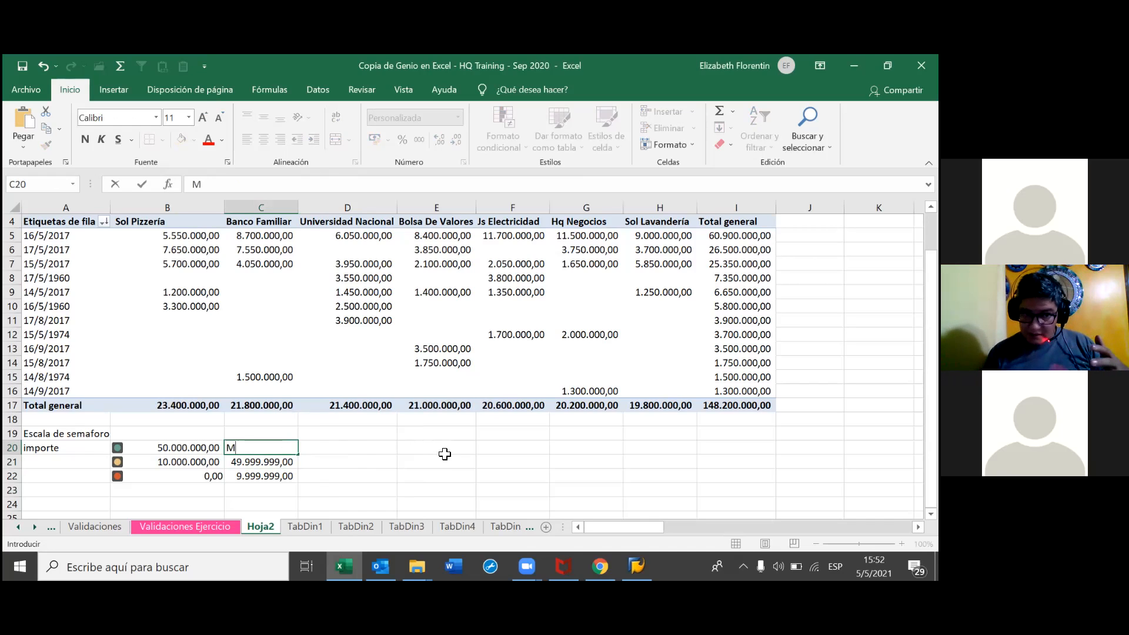
{"action": "type", "text": "ás"}
{"action": "key", "text": "Return"}
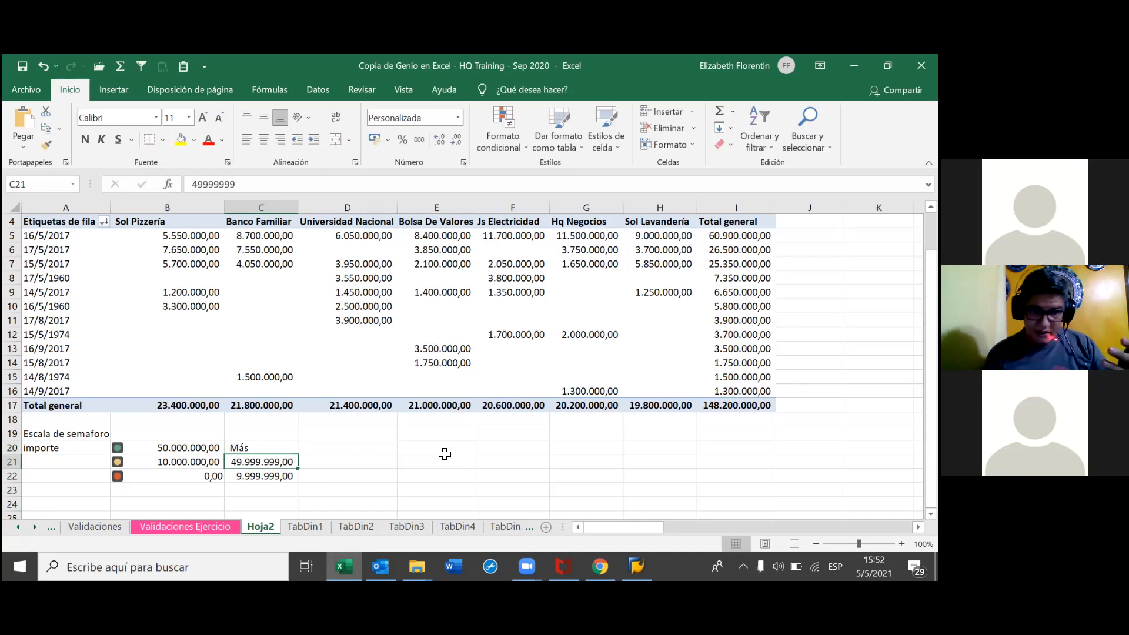
{"action": "left_click", "coordinate": [412, 449]}
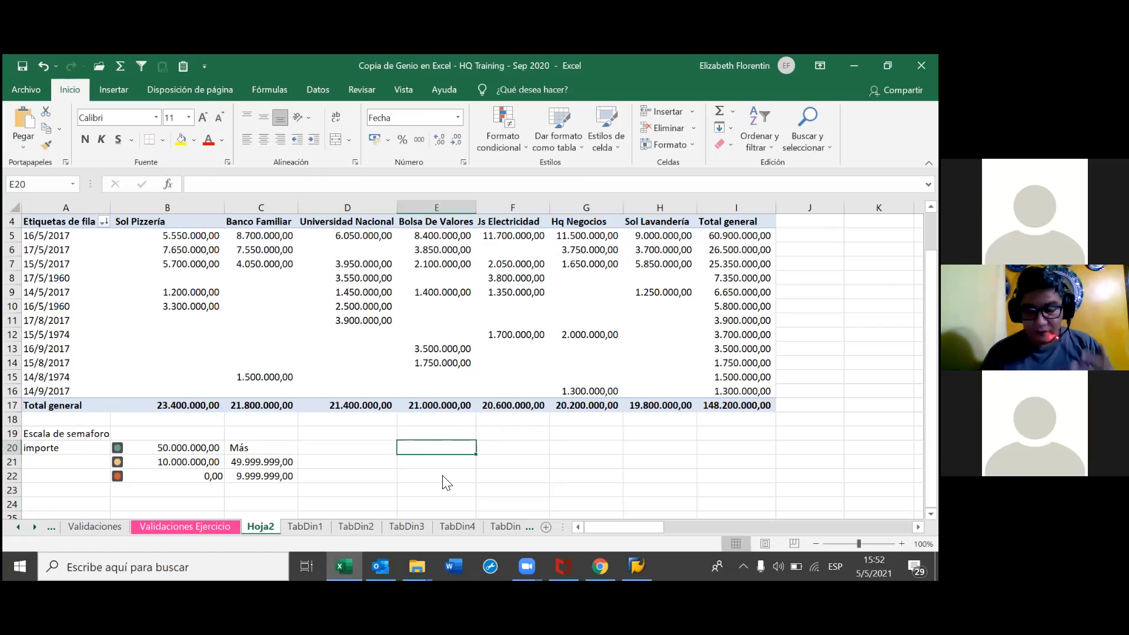
{"action": "left_click", "coordinate": [356, 461]}
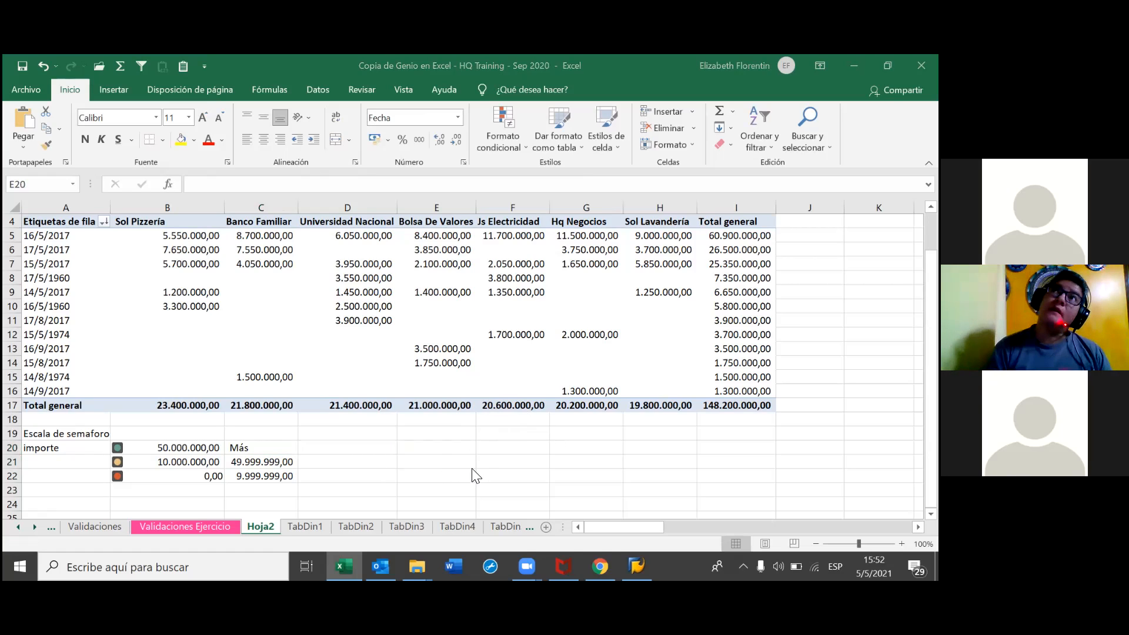
Step: Correct the scale heading in A19 to read "Escala de semáforo"
{"action": "double_click", "coordinate": [89, 433]}
{"action": "key", "text": "BackSpace"}
{"action": "type", "text": "á"}
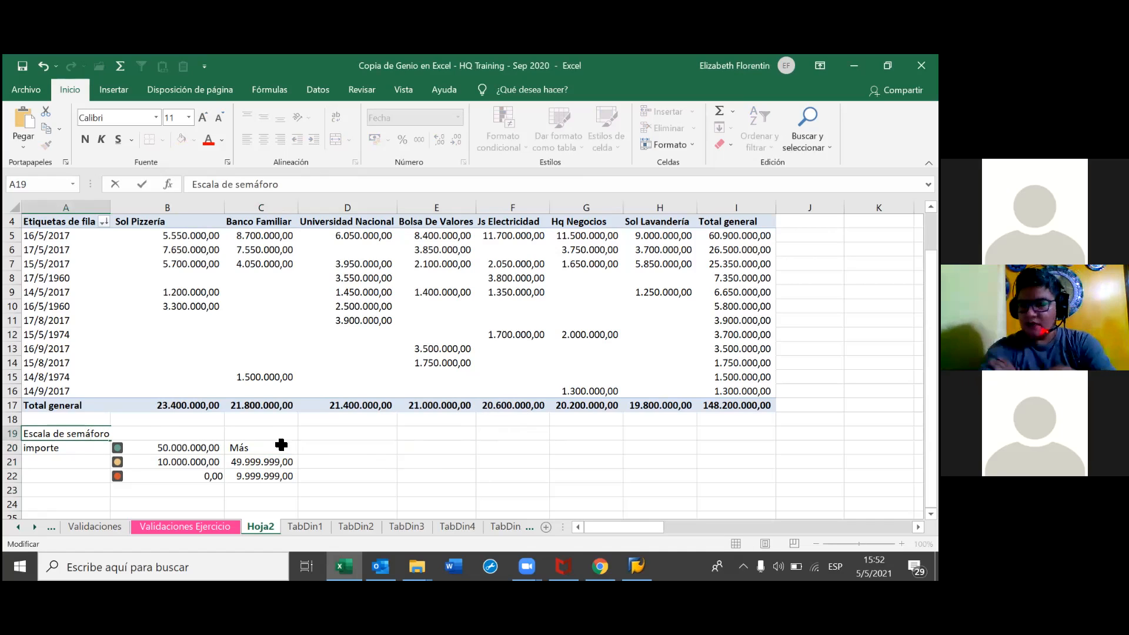
{"action": "left_click", "coordinate": [281, 446]}
{"action": "left_click", "coordinate": [371, 448]}
{"action": "scroll", "coordinate": [344, 459], "scroll_direction": "up", "scroll_amount": 1}
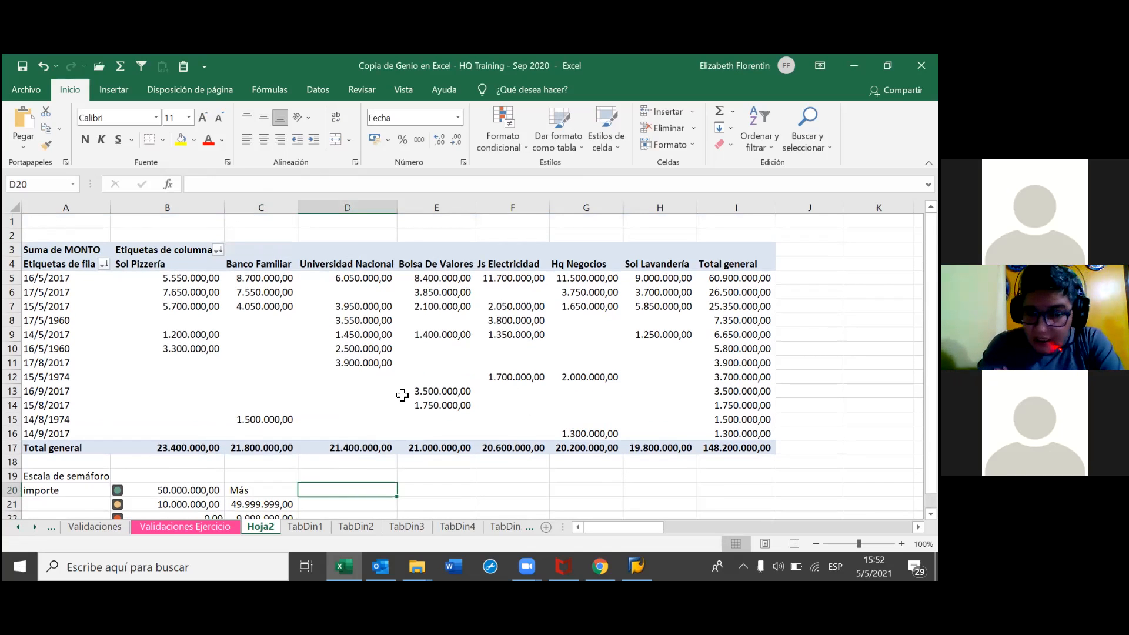
Step: Replace the text in C20, beside the green threshold, with "MAS" in capitals
{"action": "scroll", "coordinate": [402, 400], "scroll_direction": "down", "scroll_amount": 2}
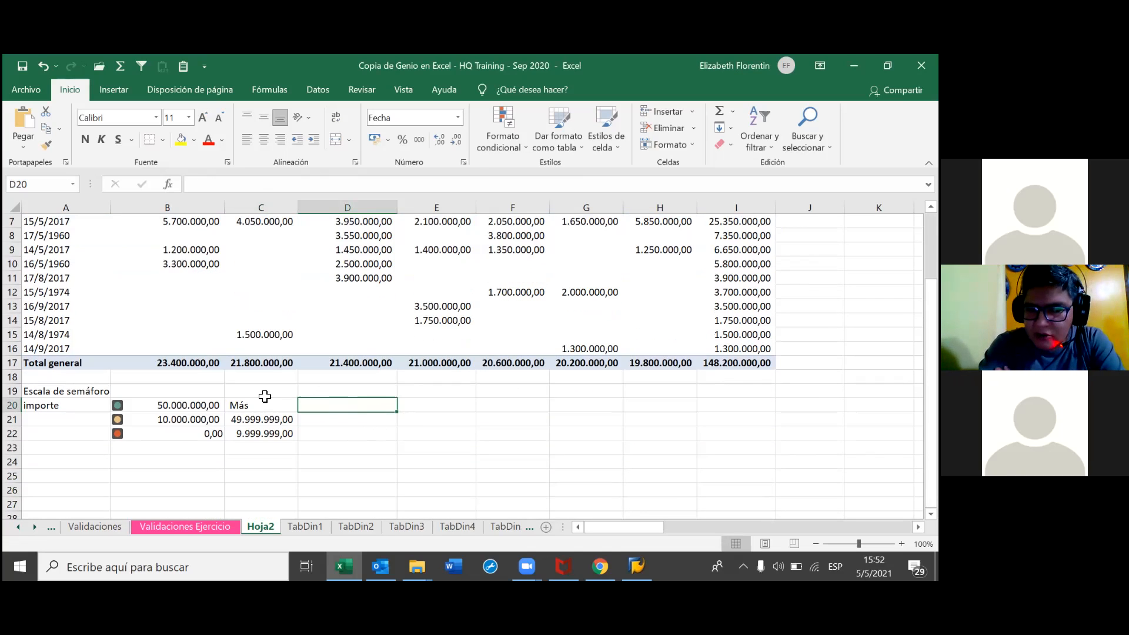
{"action": "left_click", "coordinate": [262, 406]}
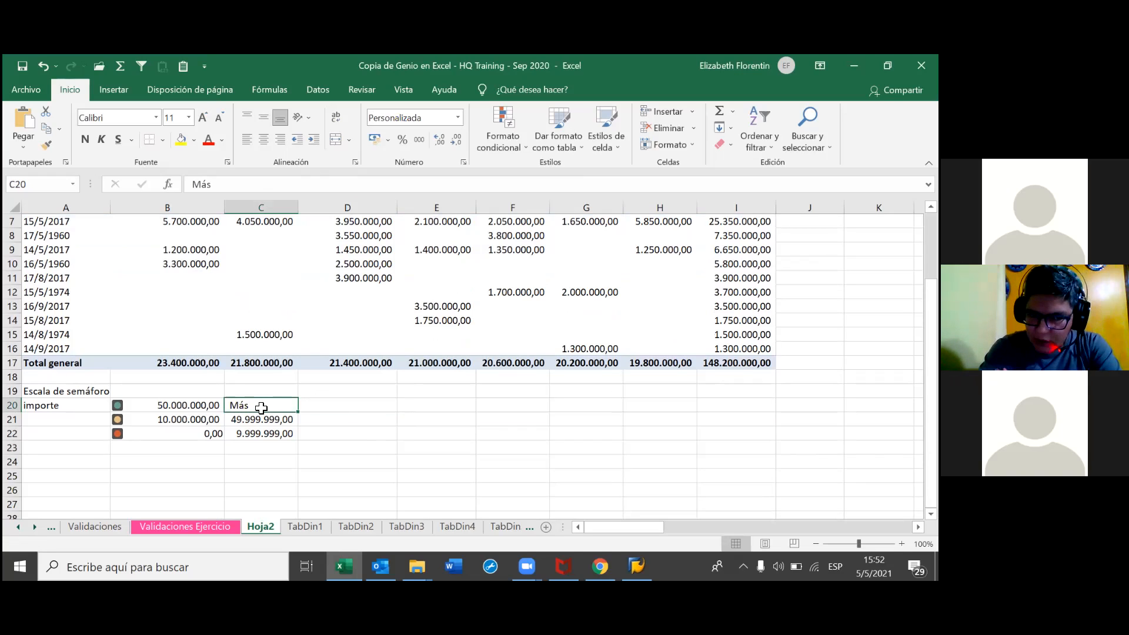
{"action": "type", "text": "MAS"}
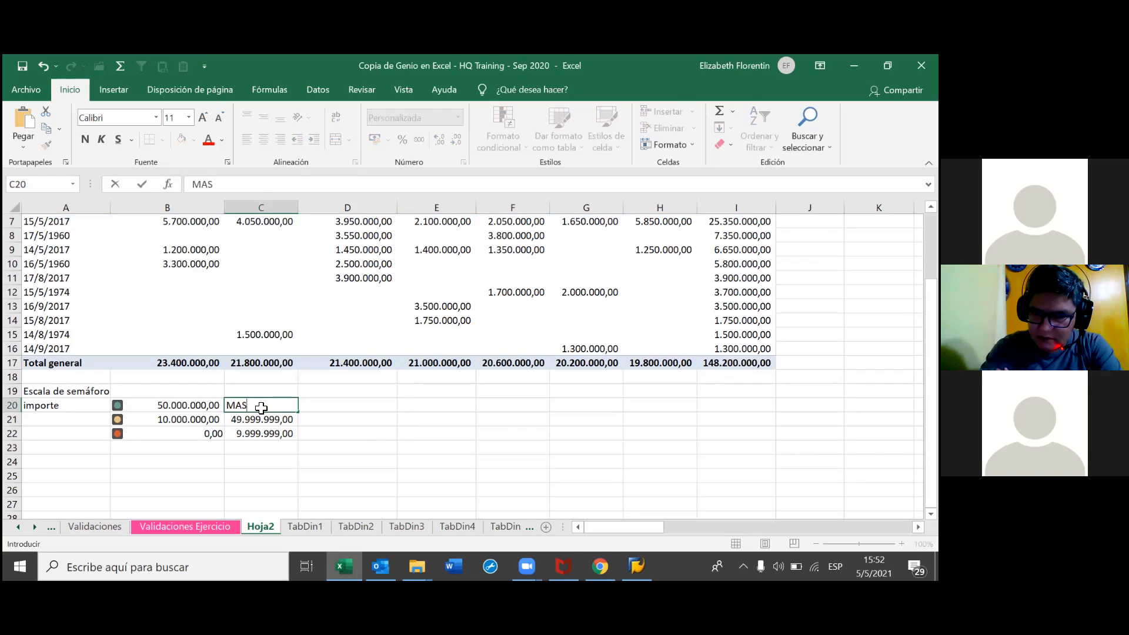
{"action": "key", "text": "Return"}
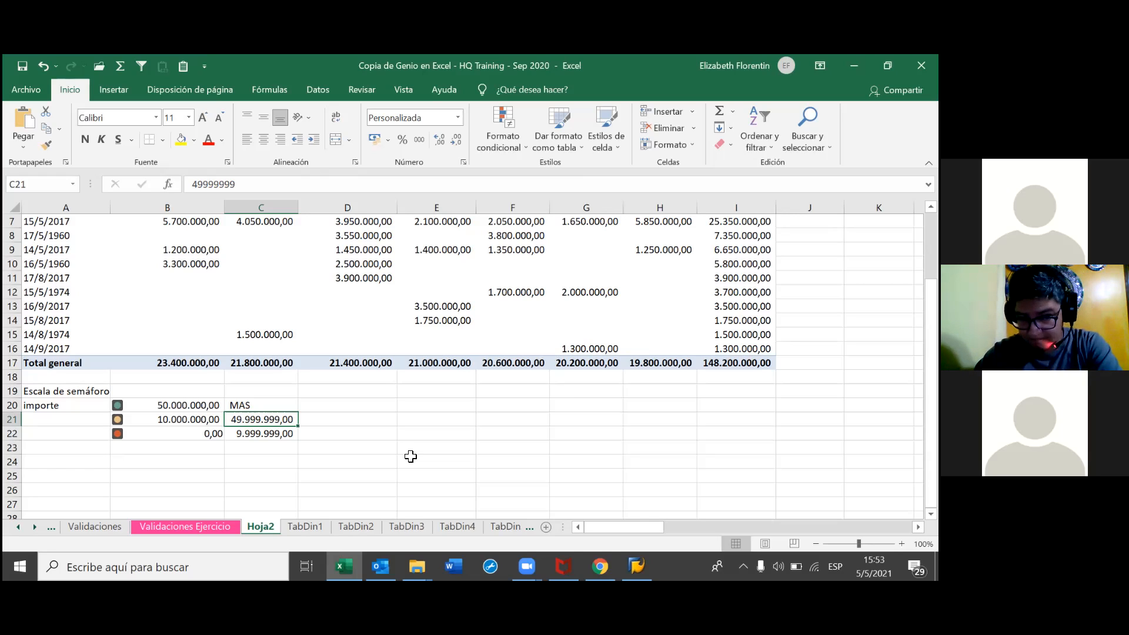
Step: Copy the formatting of B20, including its traffic-light icon set, onto the Total general values in I5:I16
{"action": "left_click", "coordinate": [184, 405]}
{"action": "right_click", "coordinate": [184, 406]}
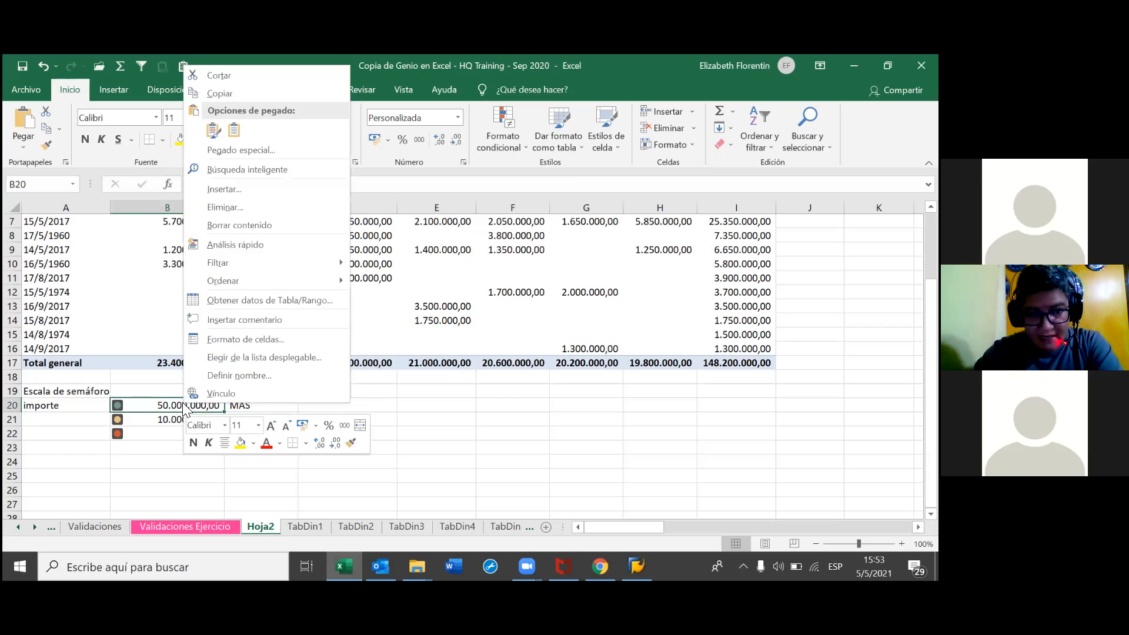
{"action": "key", "text": "Escape"}
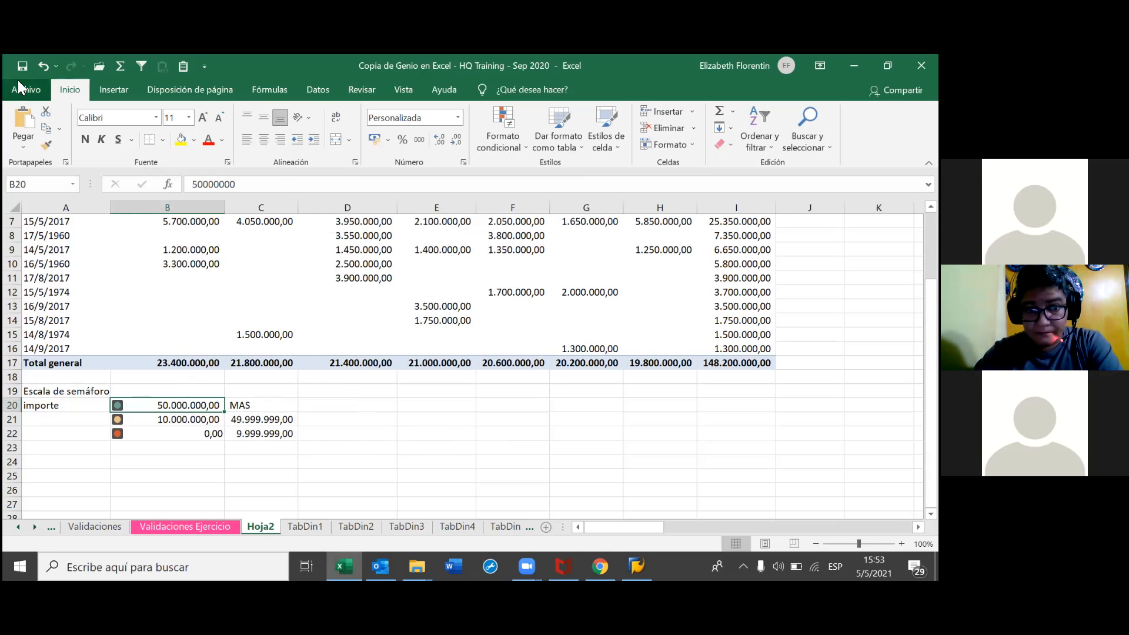
{"action": "left_click", "coordinate": [47, 144]}
{"action": "scroll", "coordinate": [659, 362], "scroll_direction": "up", "scroll_amount": 2}
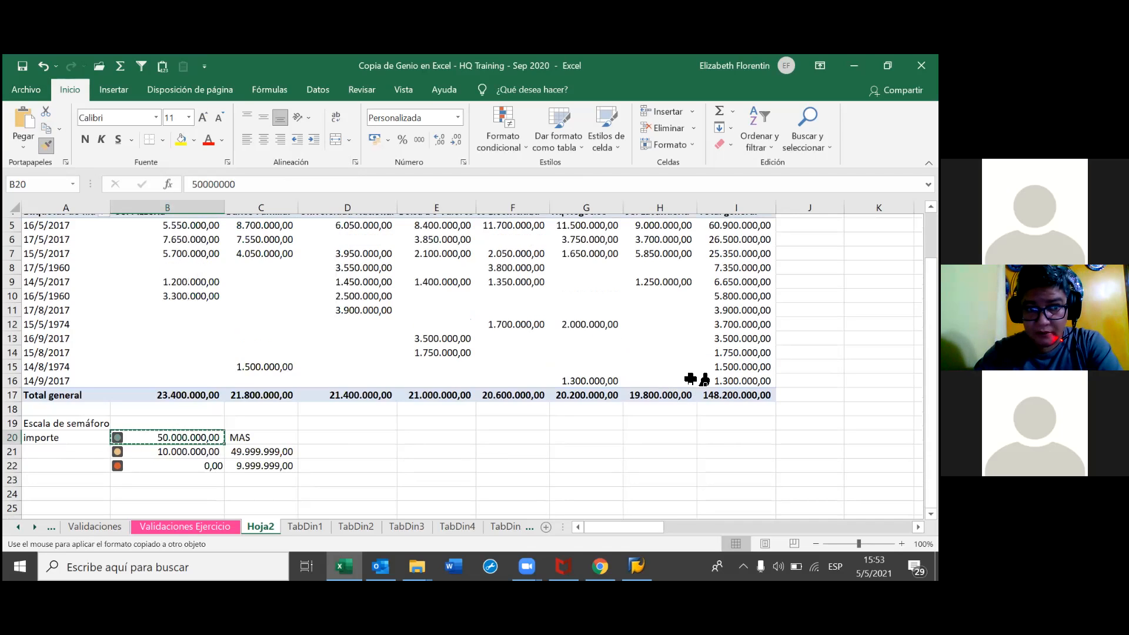
{"action": "left_click_drag", "start_coordinate": [735, 277], "coordinate": [735, 436]}
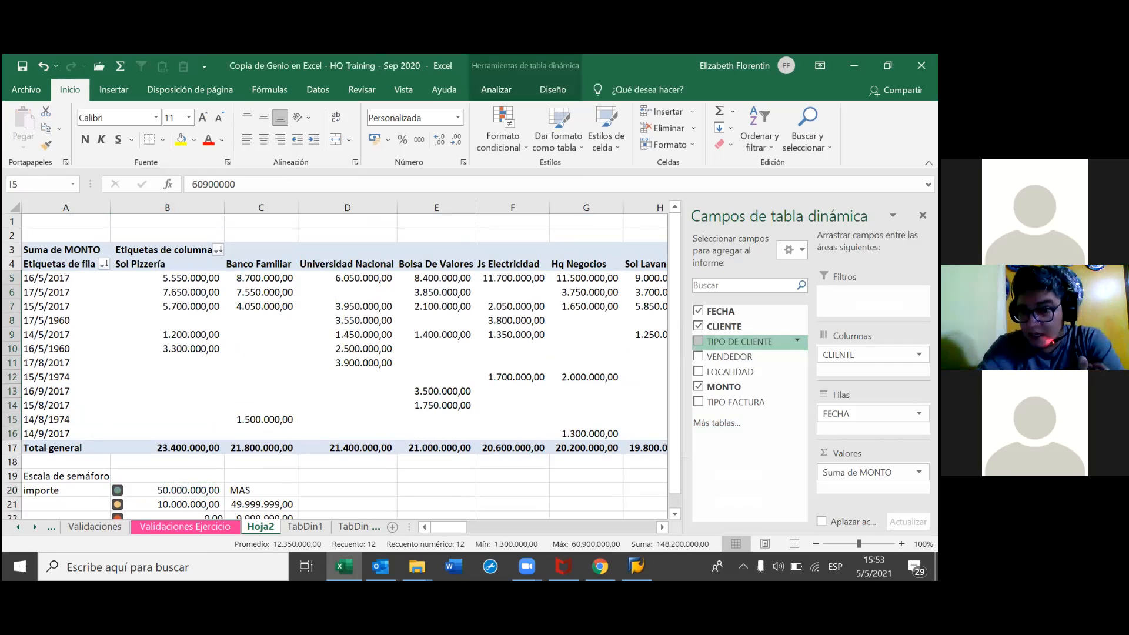
Step: Widen column I so the Total general amounts fit beside their traffic-light icons
{"action": "left_click", "coordinate": [635, 402]}
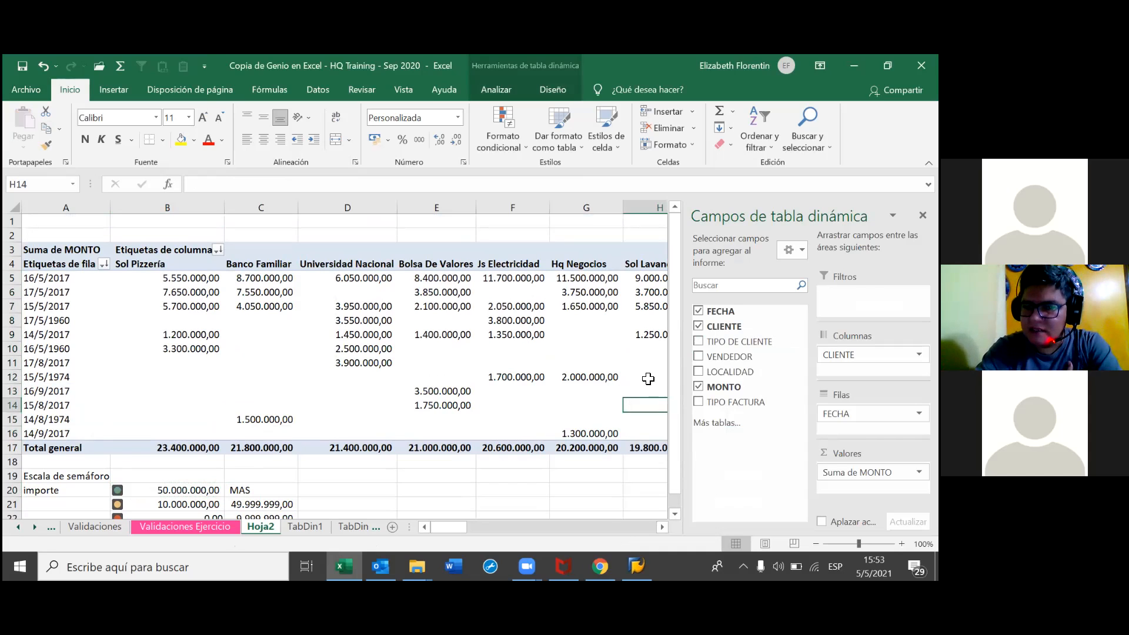
{"action": "left_click", "coordinate": [622, 475]}
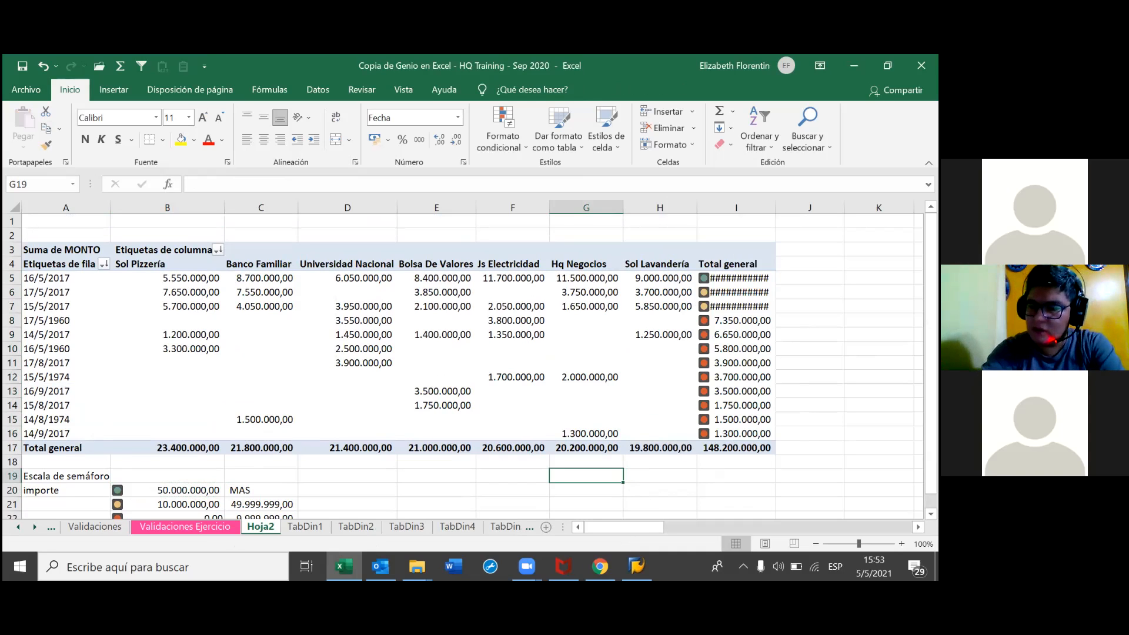
{"action": "left_click_drag", "start_coordinate": [776, 208], "coordinate": [811, 207]}
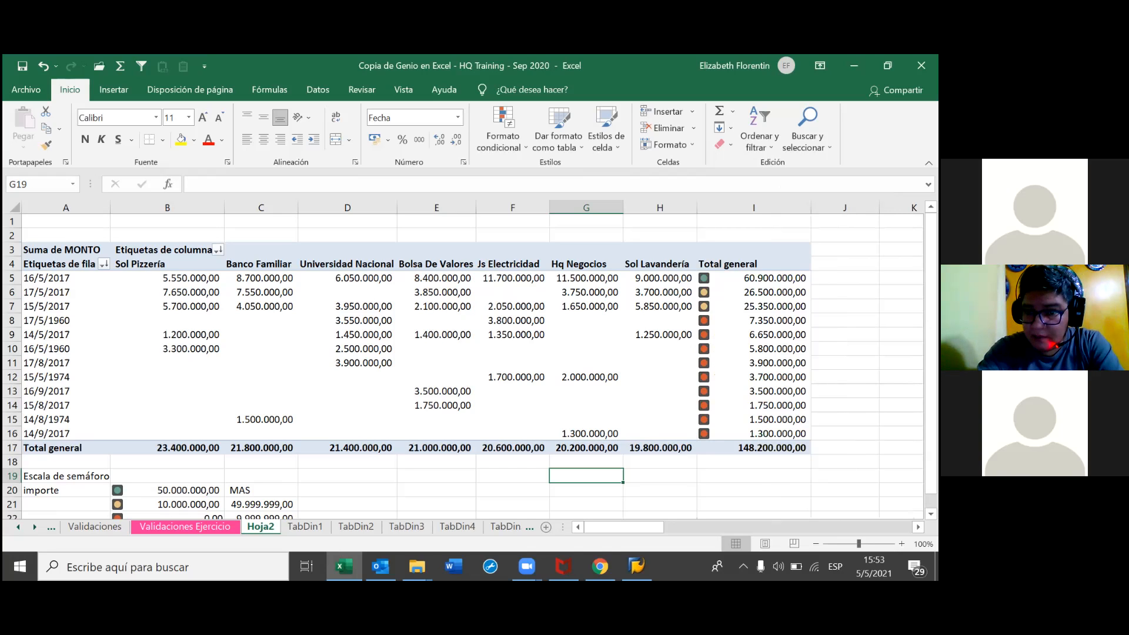
{"action": "left_click_drag", "start_coordinate": [811, 207], "coordinate": [795, 207]}
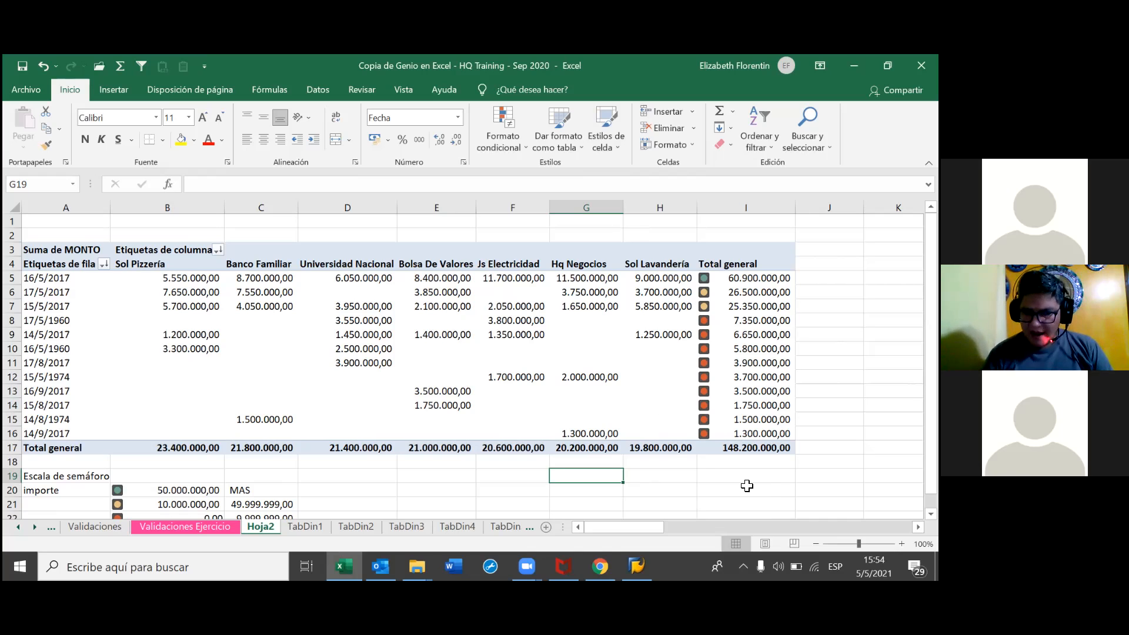
Step: Open the TabDin1 sheet and look through the source records of the PLANILLA DE TRABAJO table
{"action": "left_click", "coordinate": [305, 527]}
{"action": "scroll", "coordinate": [442, 500], "scroll_direction": "down", "scroll_amount": 2}
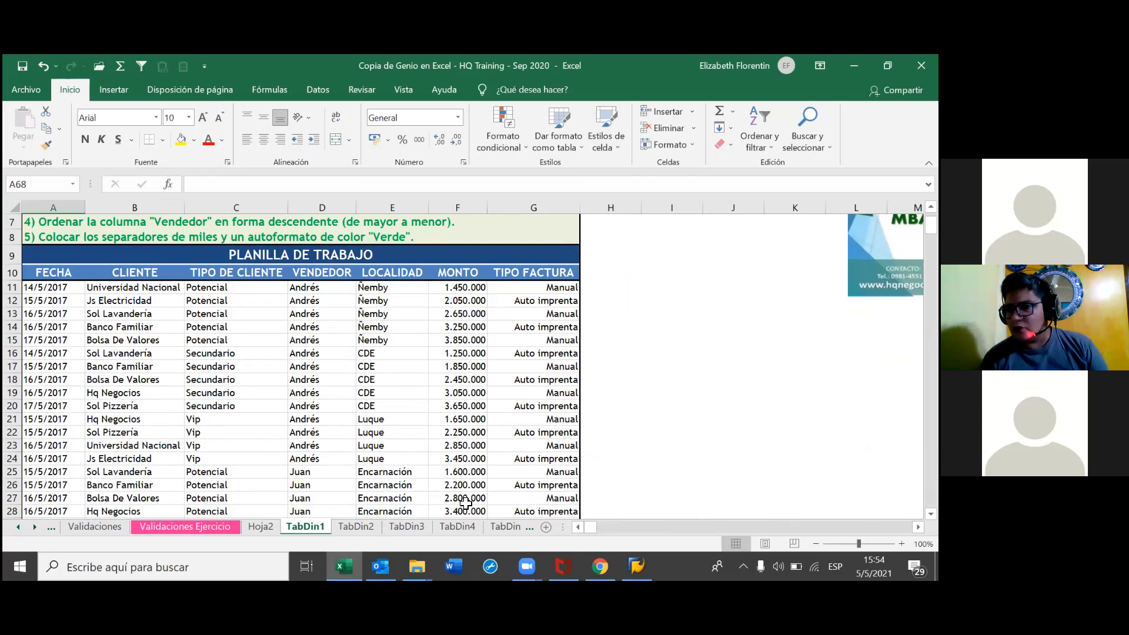
{"action": "scroll", "coordinate": [466, 501], "scroll_direction": "down", "scroll_amount": 6}
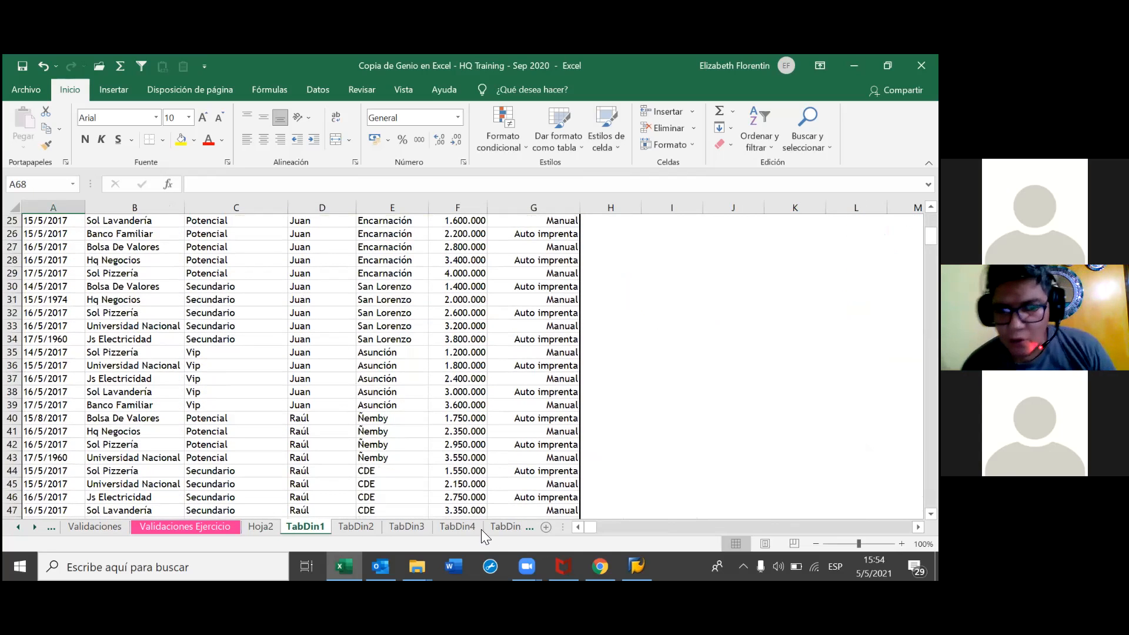
{"action": "scroll", "coordinate": [406, 476], "scroll_direction": "down", "scroll_amount": 5}
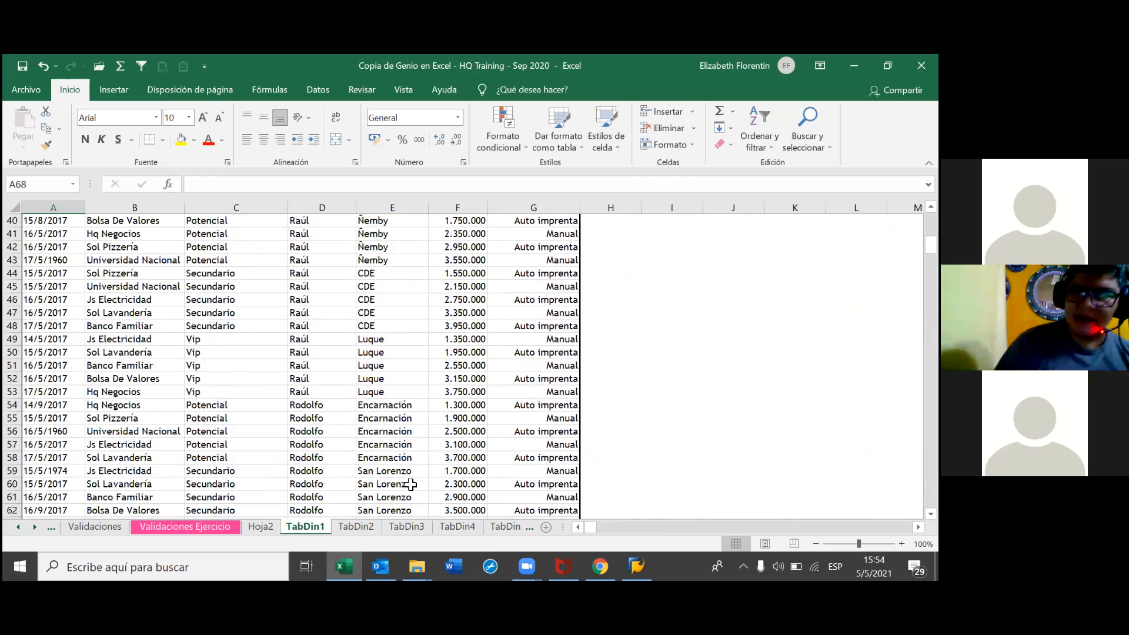
{"action": "scroll", "coordinate": [411, 484], "scroll_direction": "down", "scroll_amount": 3}
{"action": "scroll", "coordinate": [411, 484], "scroll_direction": "up", "scroll_amount": 15}
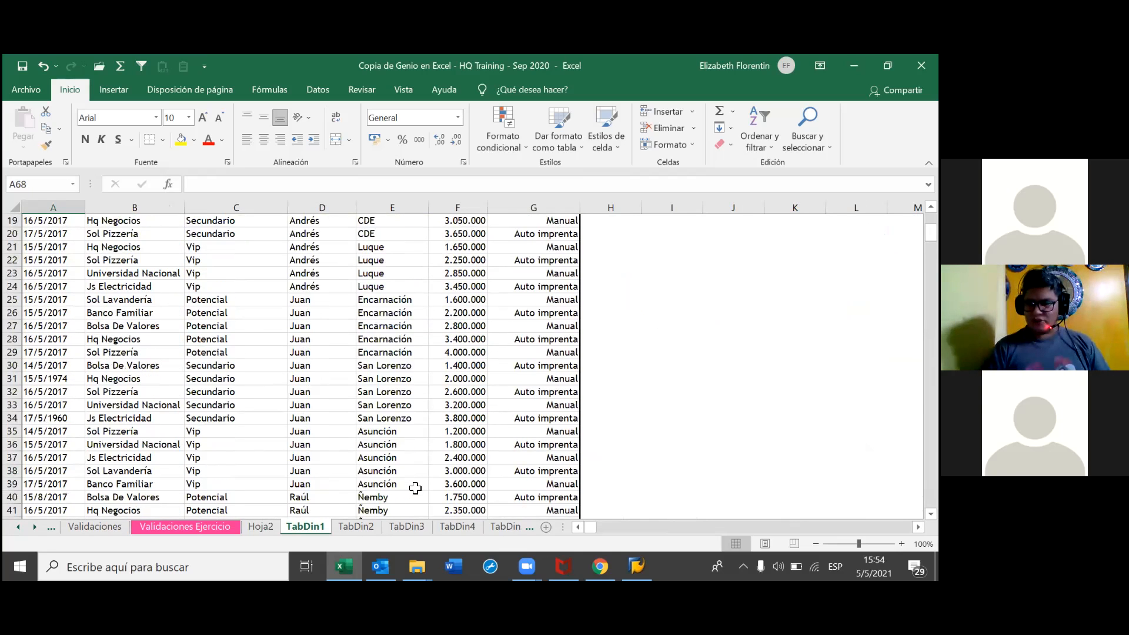
{"action": "scroll", "coordinate": [415, 488], "scroll_direction": "down", "scroll_amount": 1}
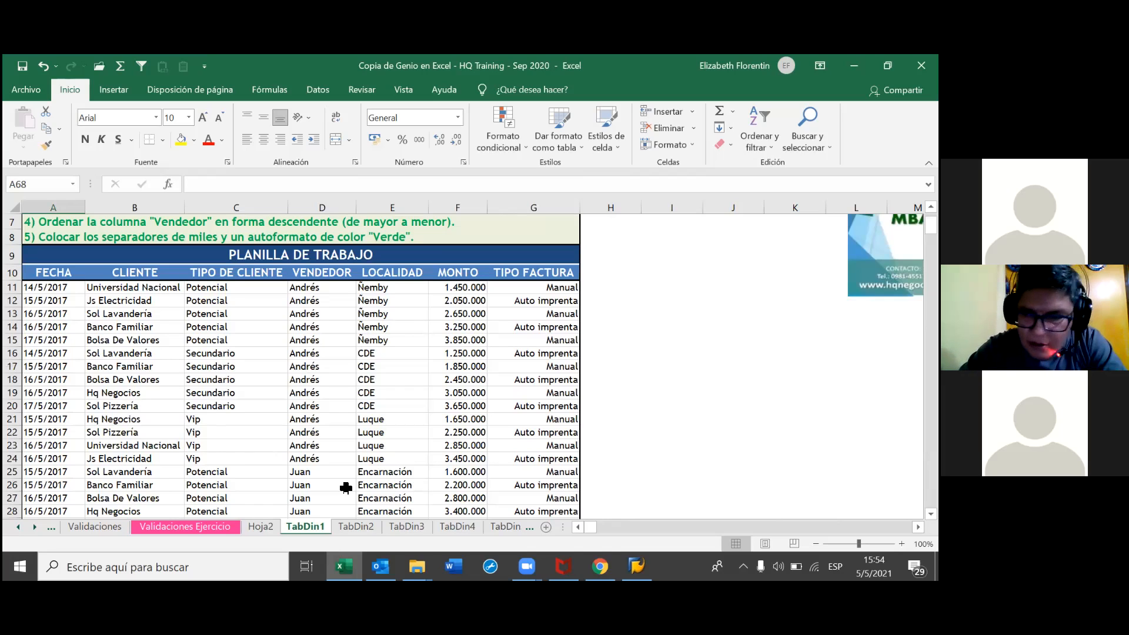
Step: Insert a blank row at row 24 of the TabDin1 table, above the Js Electricidad record for Luque
{"action": "left_click", "coordinate": [13, 433]}
{"action": "left_click", "coordinate": [398, 458]}
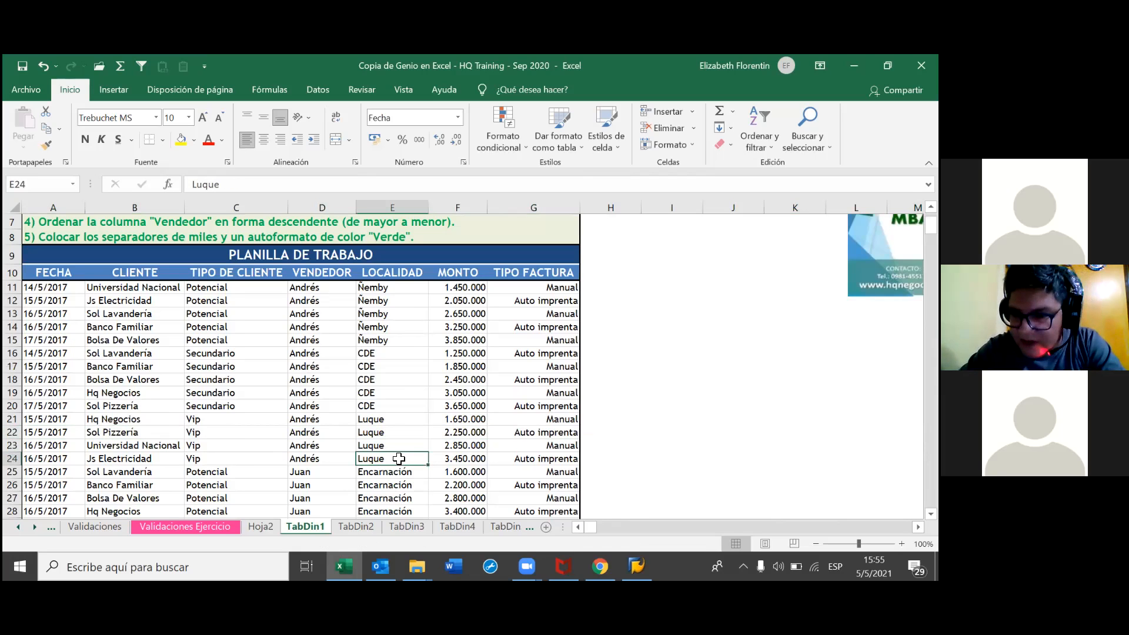
{"action": "scroll", "coordinate": [332, 448], "scroll_direction": "down", "scroll_amount": 1}
{"action": "left_click", "coordinate": [13, 409]}
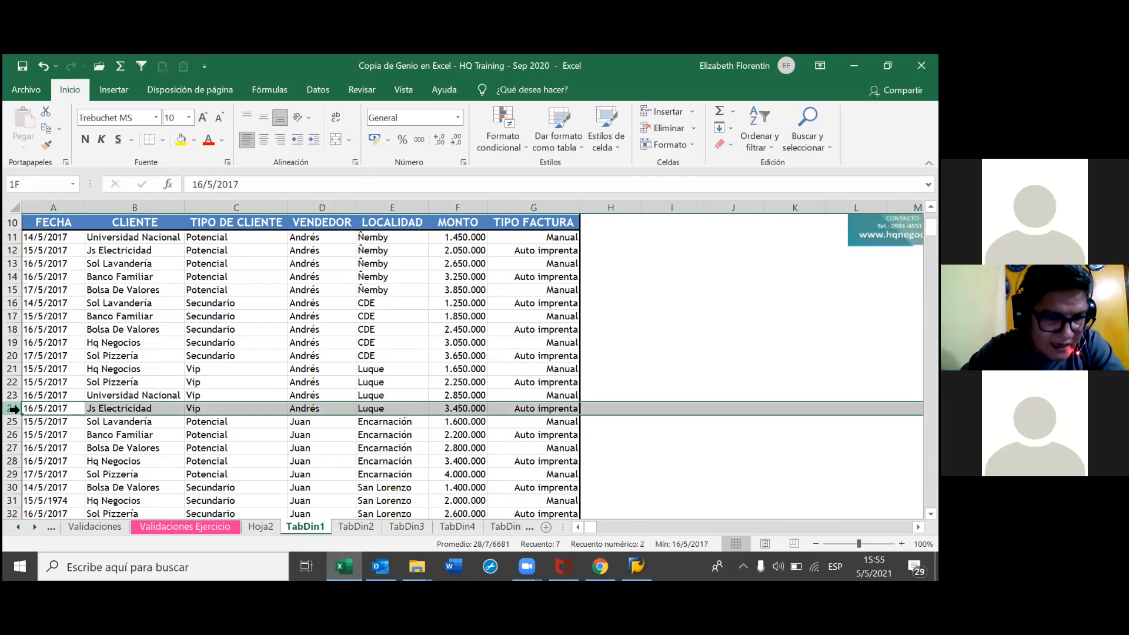
{"action": "right_click", "coordinate": [13, 409]}
{"action": "key", "text": "Escape"}
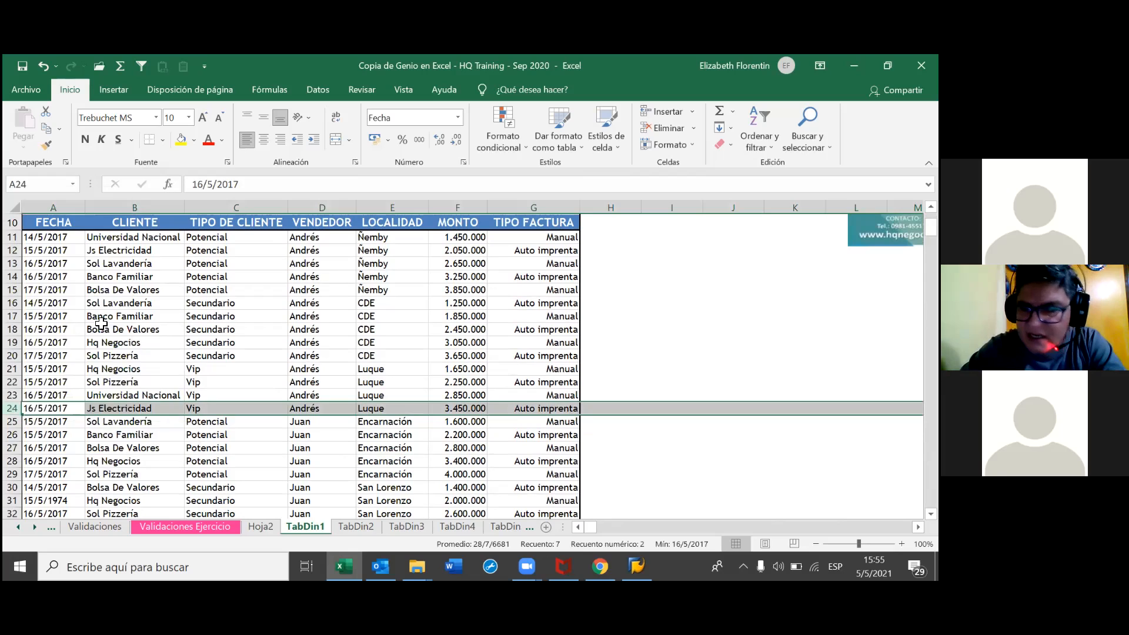
{"action": "left_click", "coordinate": [254, 425]}
{"action": "left_click", "coordinate": [320, 423]}
{"action": "left_click", "coordinate": [141, 413]}
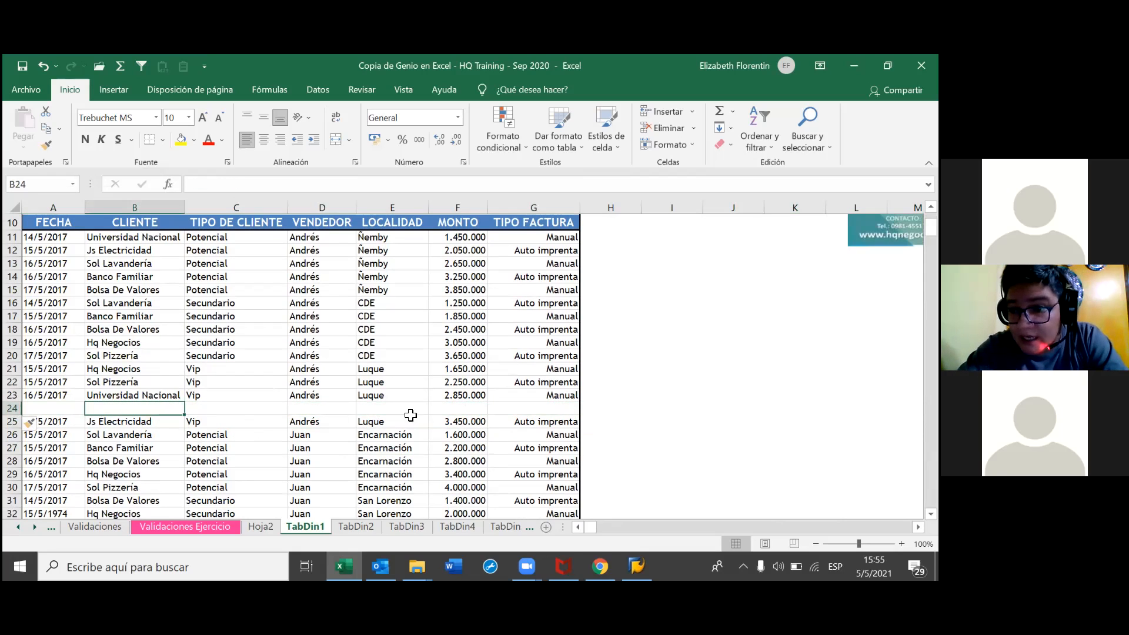
{"action": "left_click", "coordinate": [474, 410]}
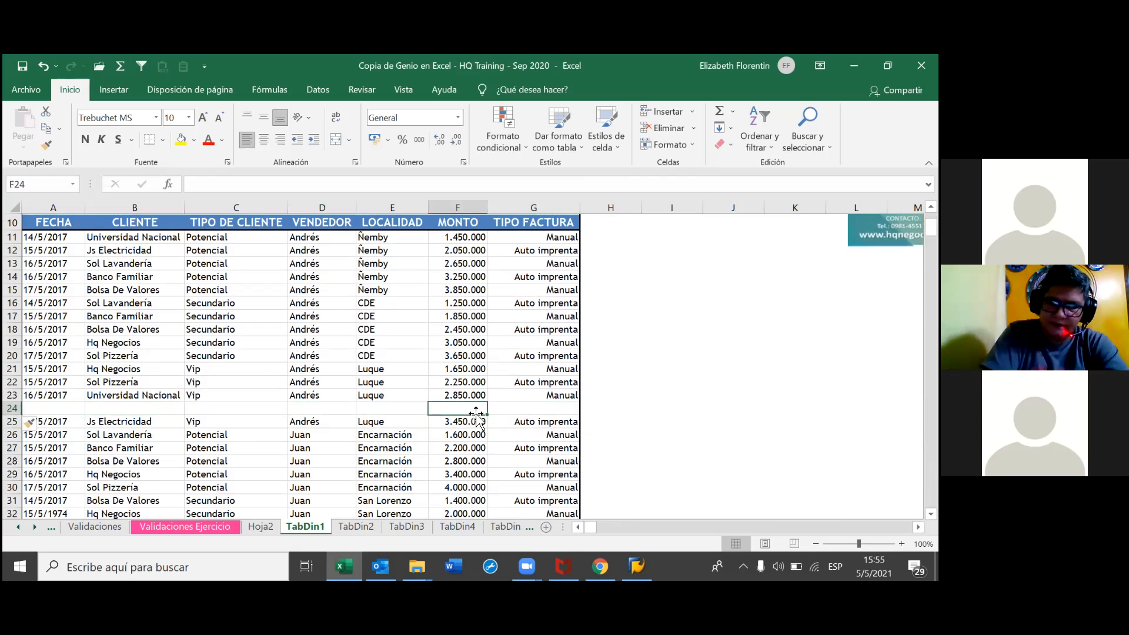
Step: Enter the date 05-05-2021 in the FECHA column of the new row 24
{"action": "left_click", "coordinate": [72, 410]}
{"action": "type", "text": "05-05-20221"}
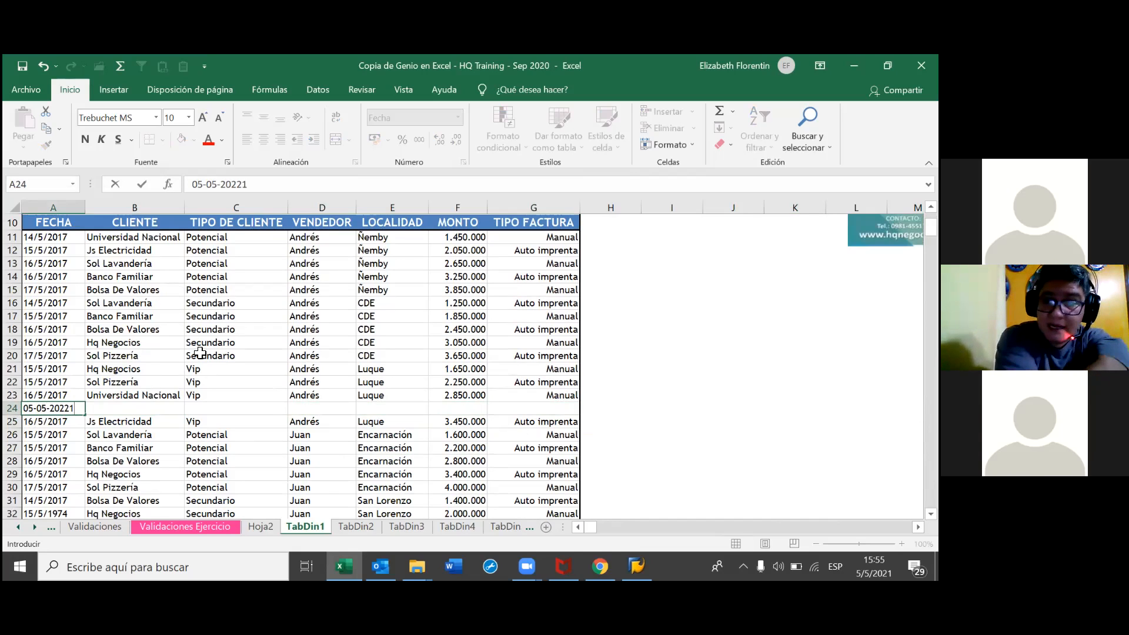
{"action": "key", "text": "BackSpace"}
{"action": "key", "text": "BackSpace"}
{"action": "type", "text": "1"}
{"action": "key", "text": "Return"}
Step: Enter "Hidrovias do Brasil" as the CLIENTE in B24
{"action": "left_click", "coordinate": [141, 407]}
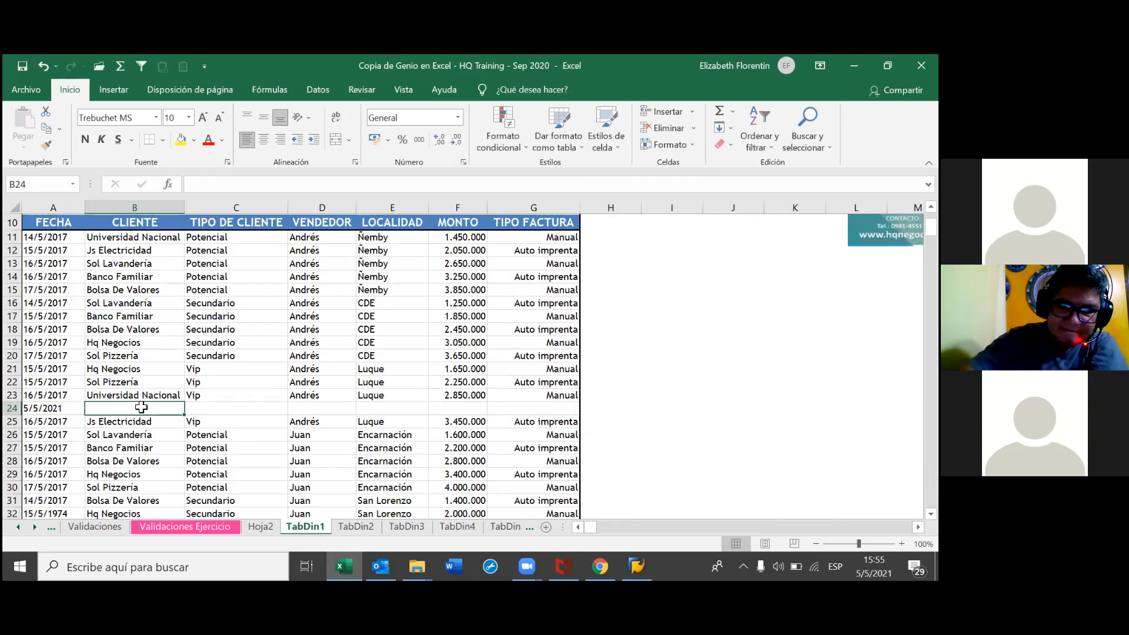
{"action": "type", "text": "h"}
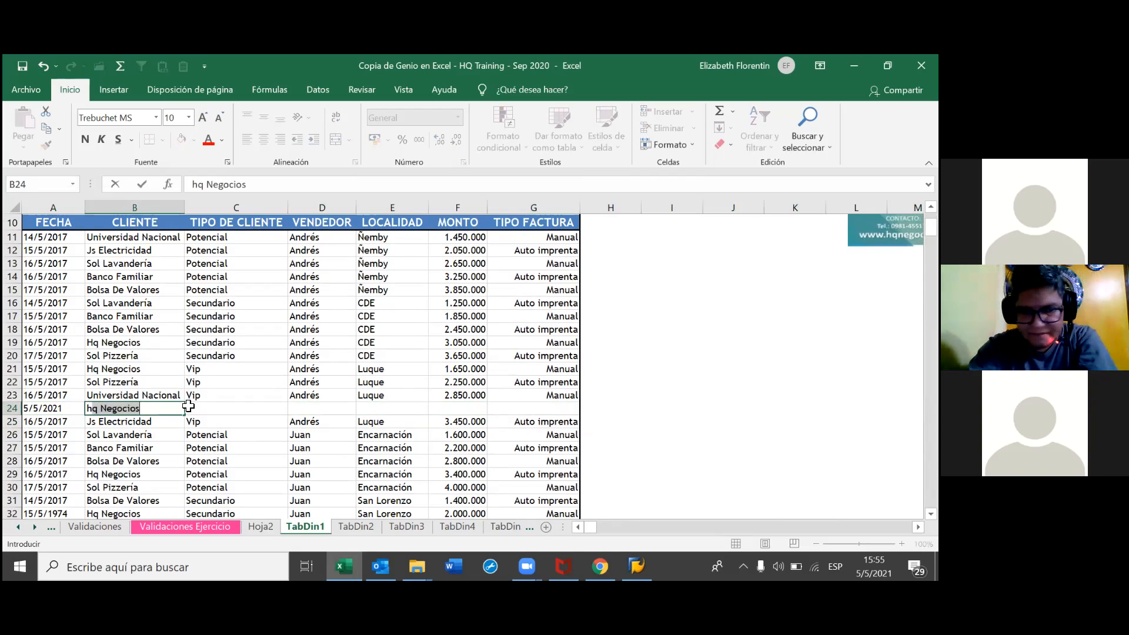
{"action": "key", "text": "BackSpace"}
{"action": "key", "text": "BackSpace"}
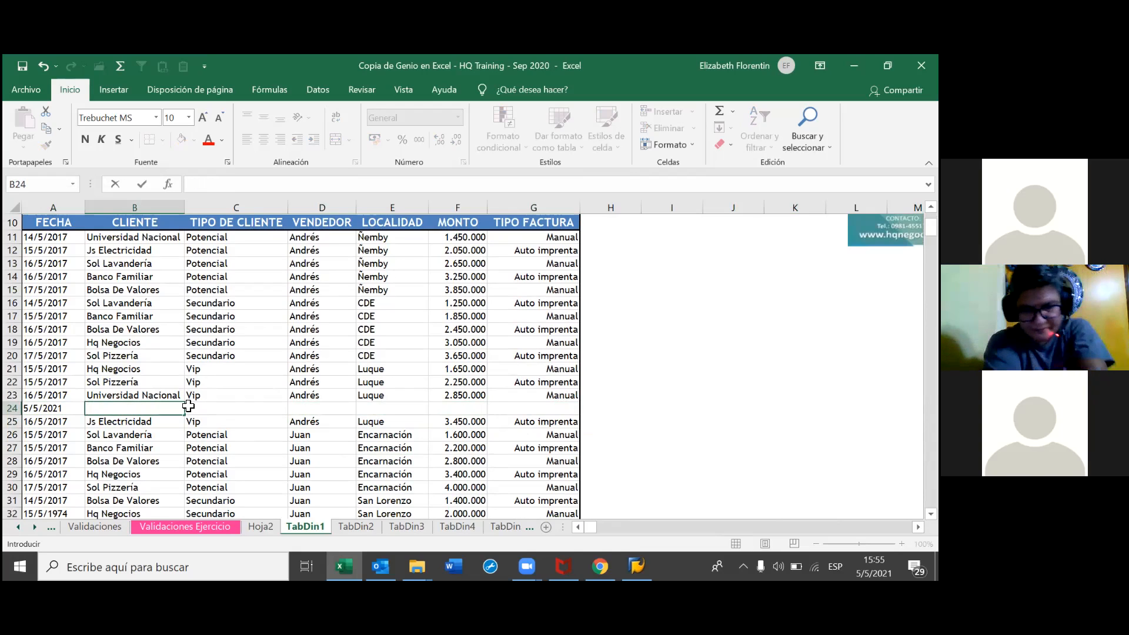
{"action": "type", "text": "Hidr"}
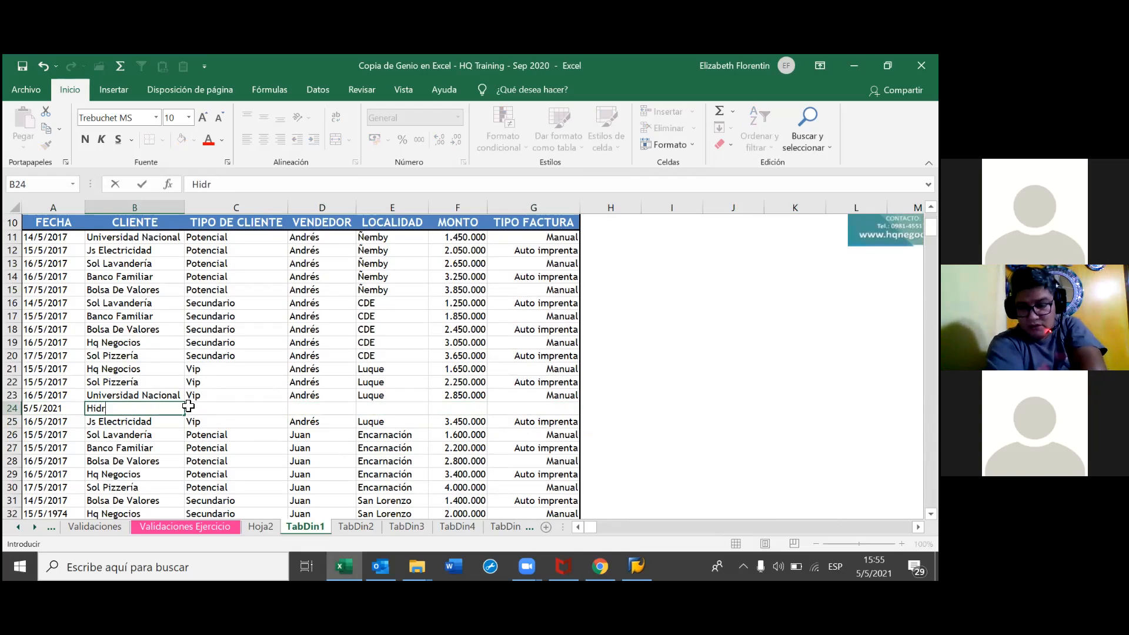
{"action": "type", "text": "ovias"}
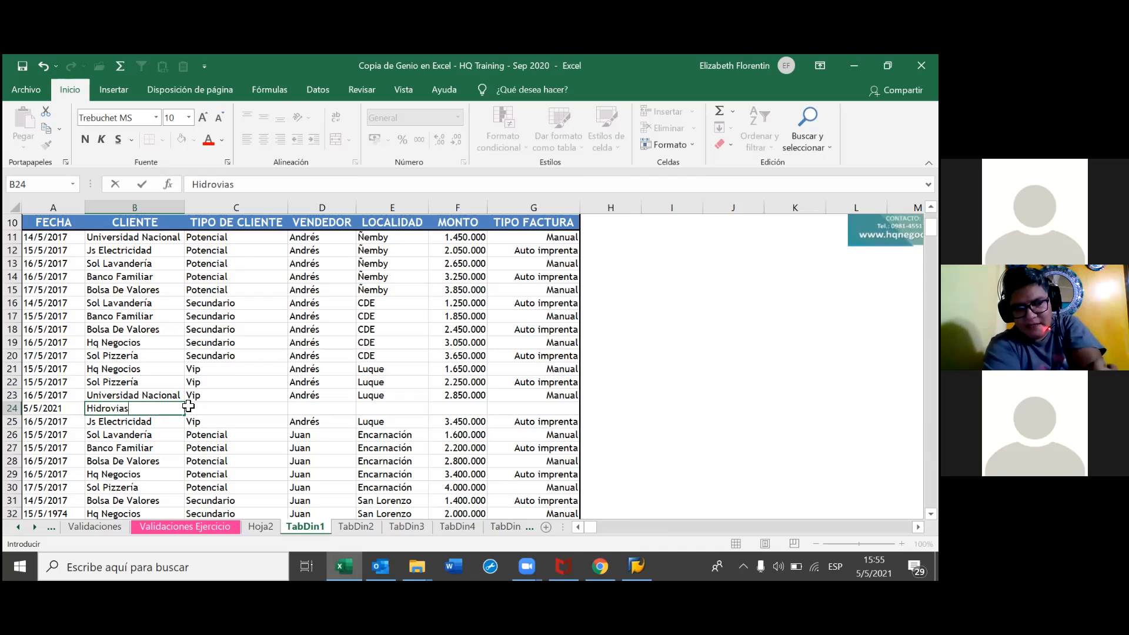
{"action": "type", "text": " do "}
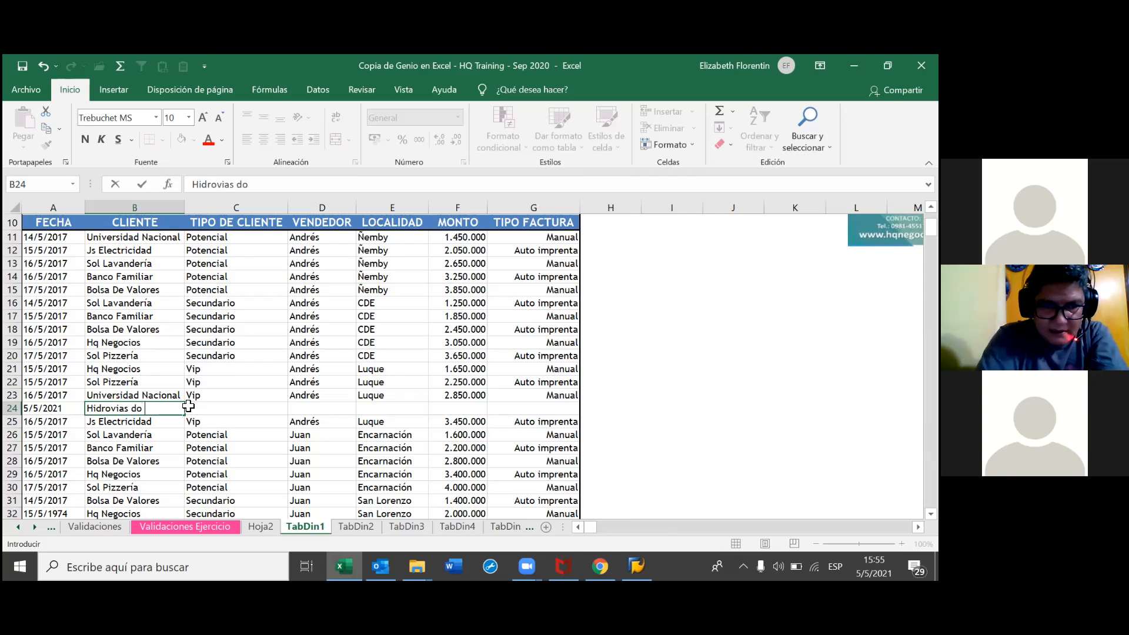
{"action": "type", "text": "Brasil"}
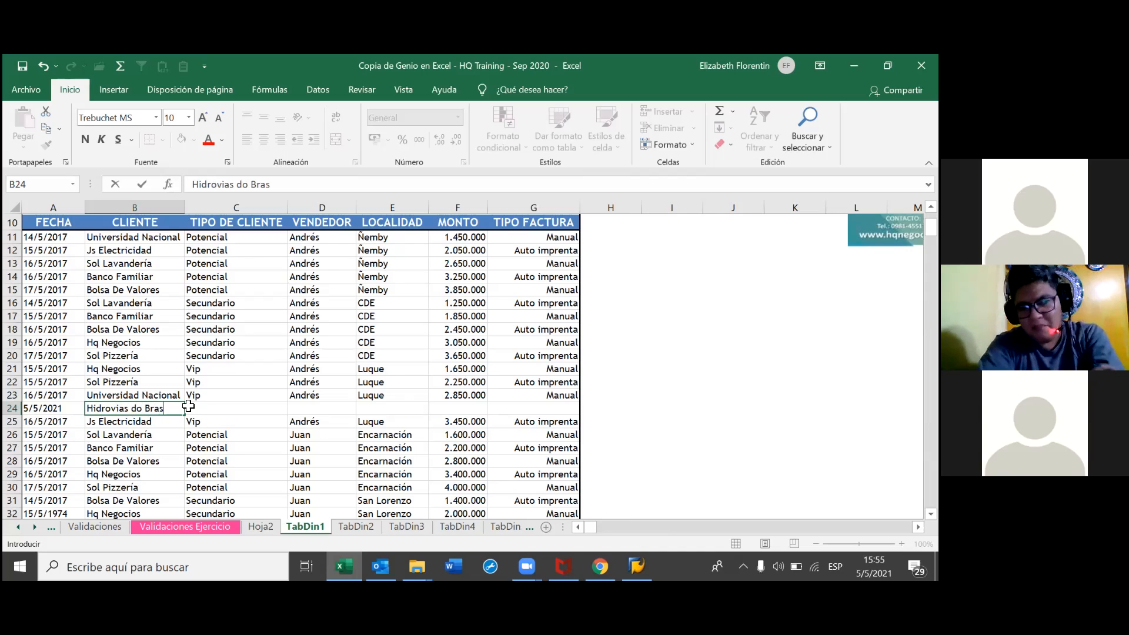
Step: Enter "VIP" as the TIPO DE CLIENTE in C24
{"action": "left_click", "coordinate": [250, 406]}
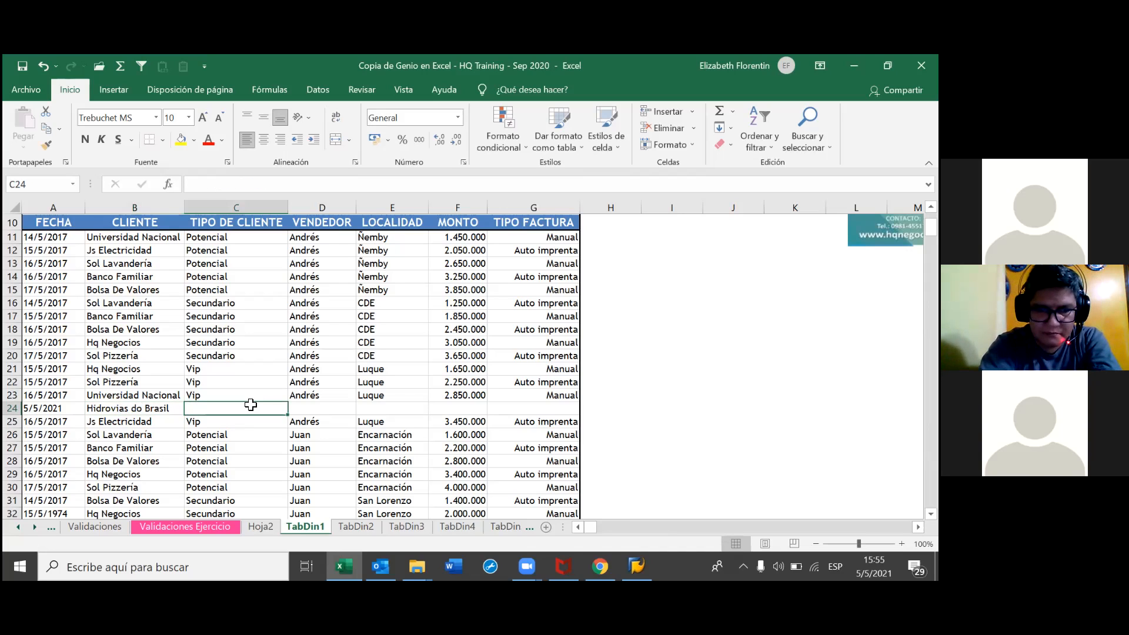
{"action": "type", "text": "VIP"}
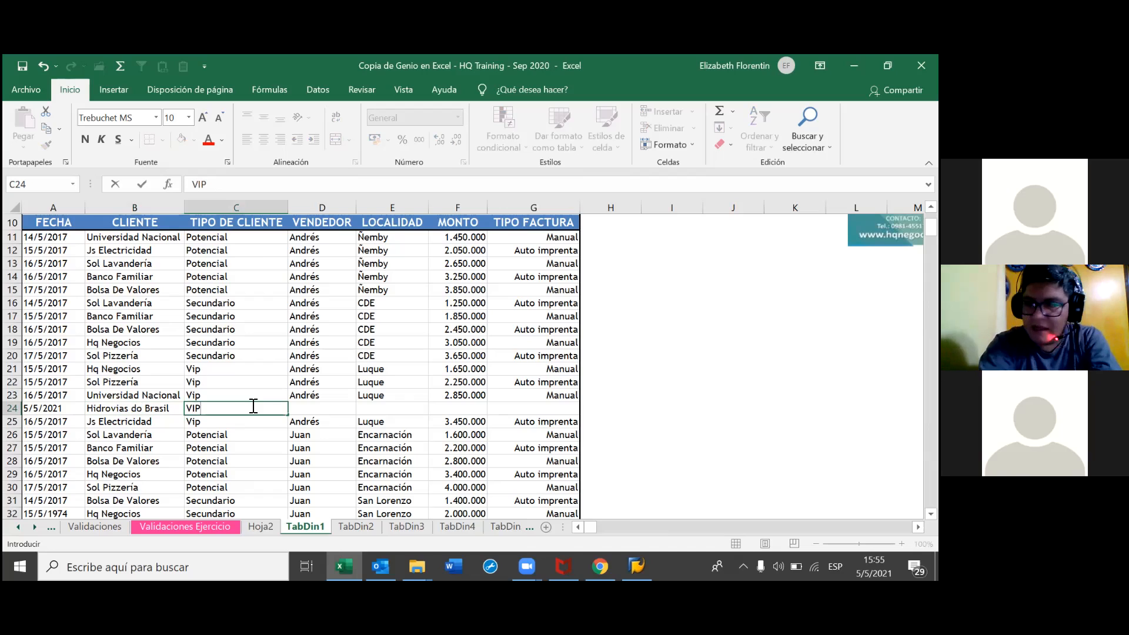
{"action": "key", "text": "Return"}
Step: Enter the seller's first name in the VENDEDOR column of row 24
{"action": "left_click", "coordinate": [323, 406]}
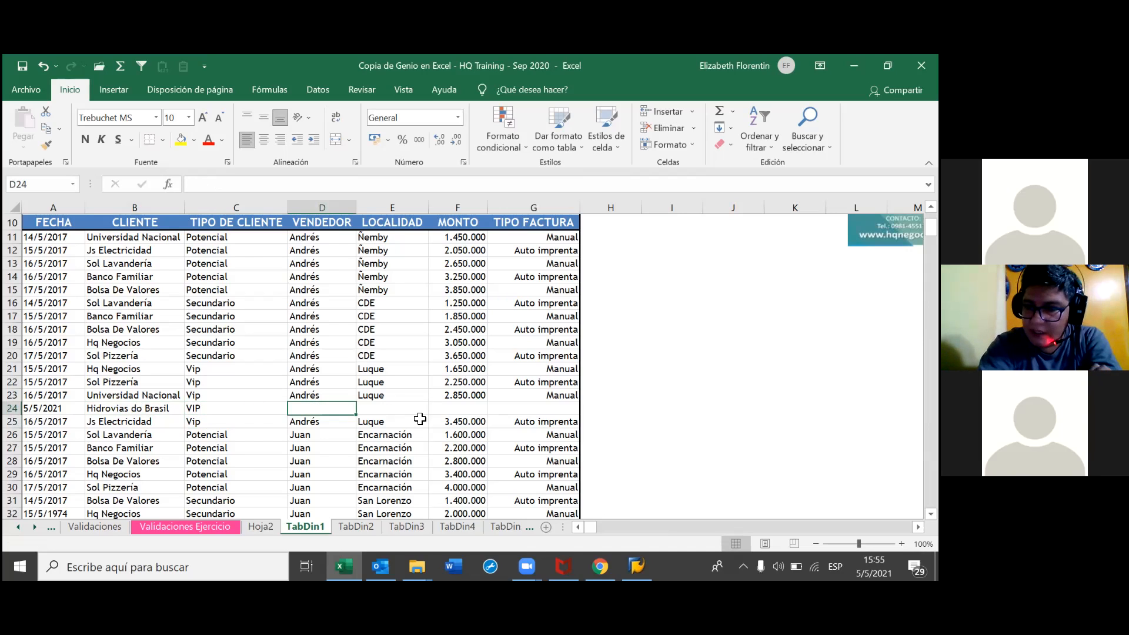
{"action": "type", "text": "a"}
{"action": "key", "text": "BackSpace"}
{"action": "type", "text": "El"}
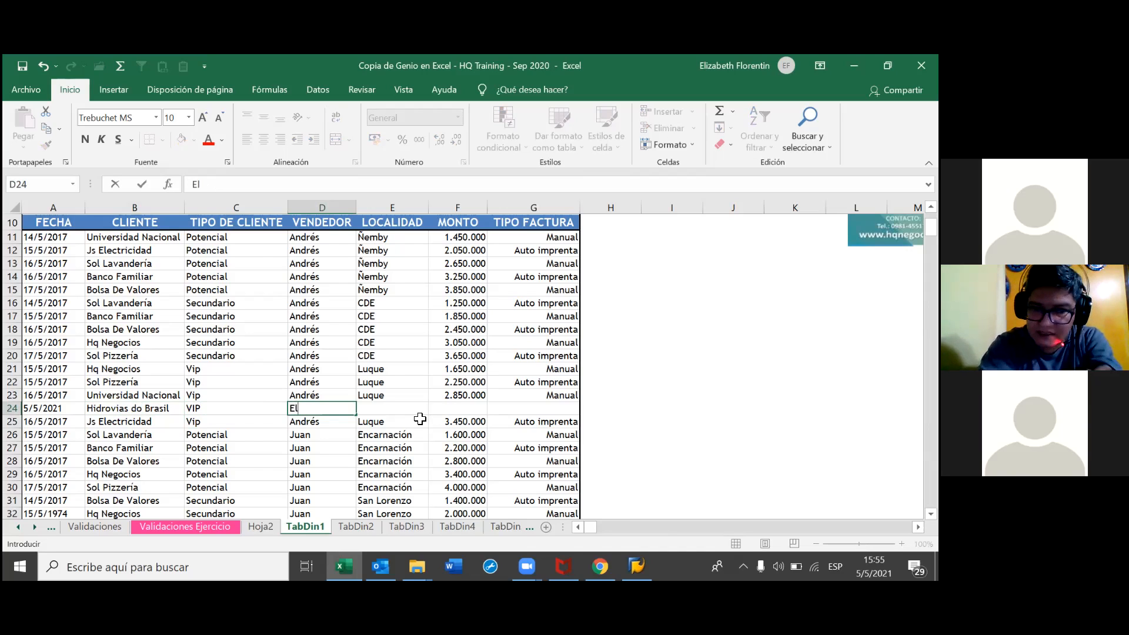
{"action": "type", "text": "izabeth"}
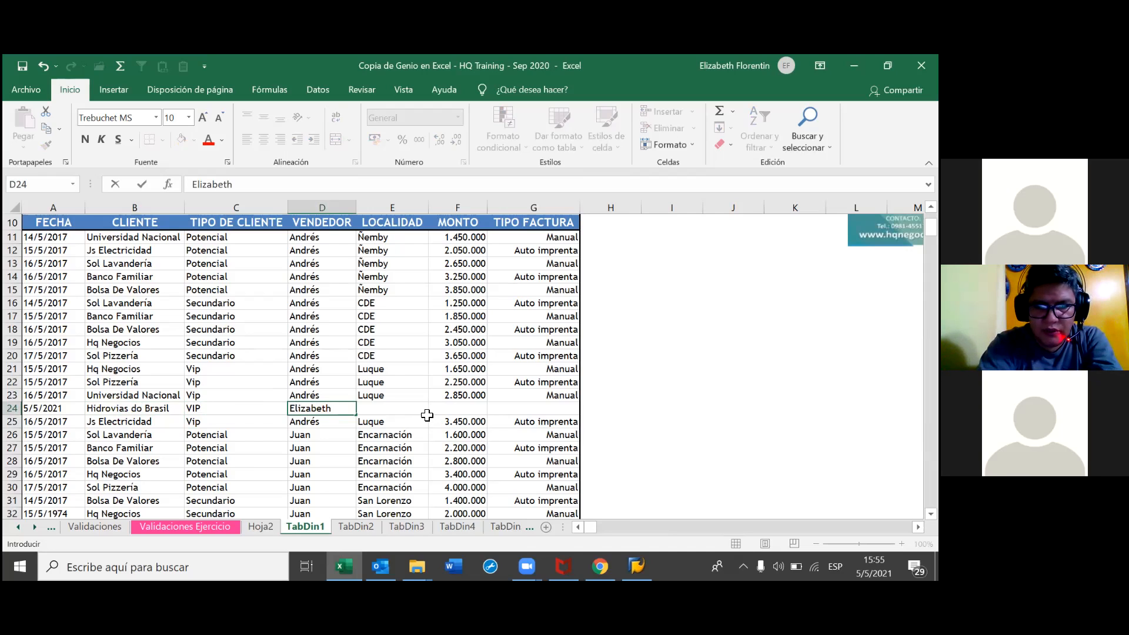
Step: Enter "Asunción" as the LOCALIDAD in E24
{"action": "left_click", "coordinate": [412, 412]}
{"action": "type", "text": "Asunción"}
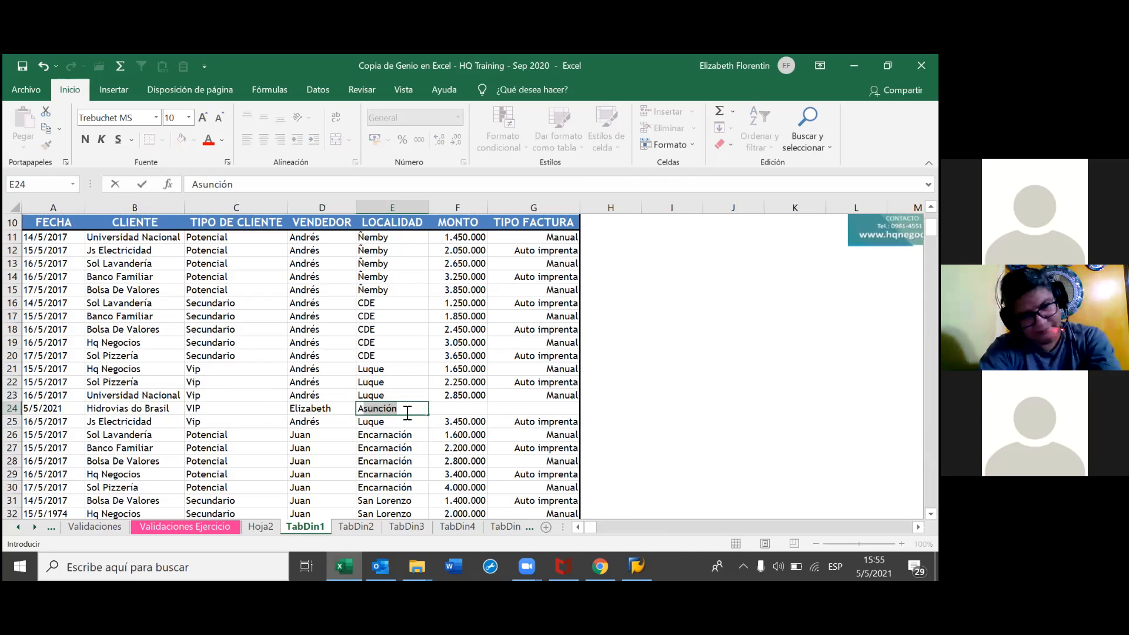
{"action": "key", "text": "Tab"}
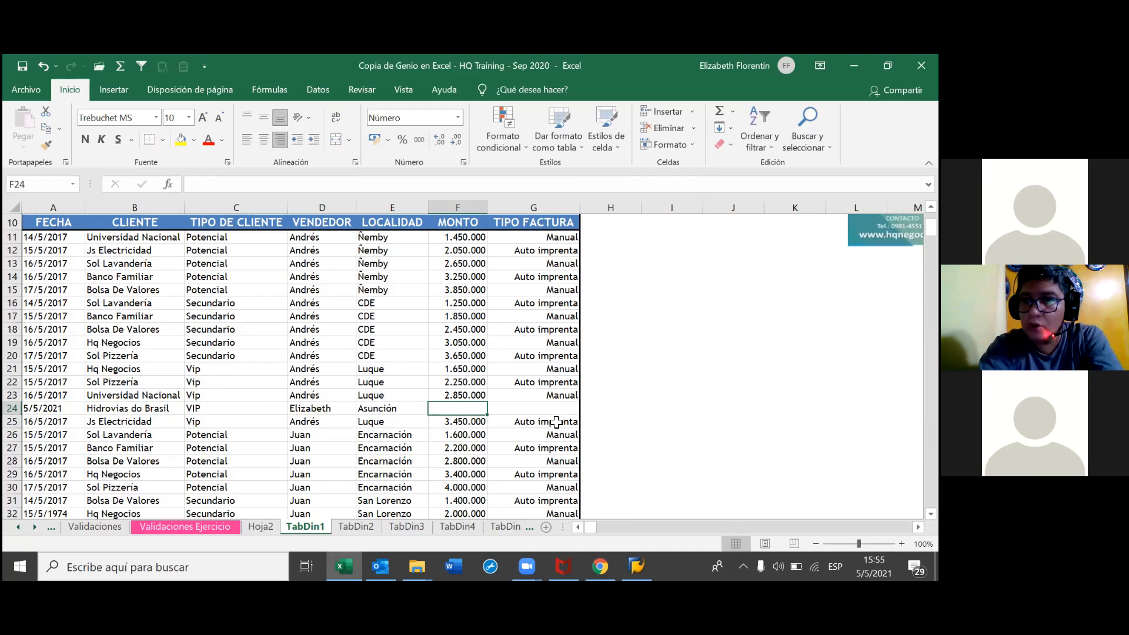
Step: Enter a MONTO of 56.000.000 in F24 for the new record
{"action": "scroll", "coordinate": [547, 433], "scroll_direction": "down", "scroll_amount": 6}
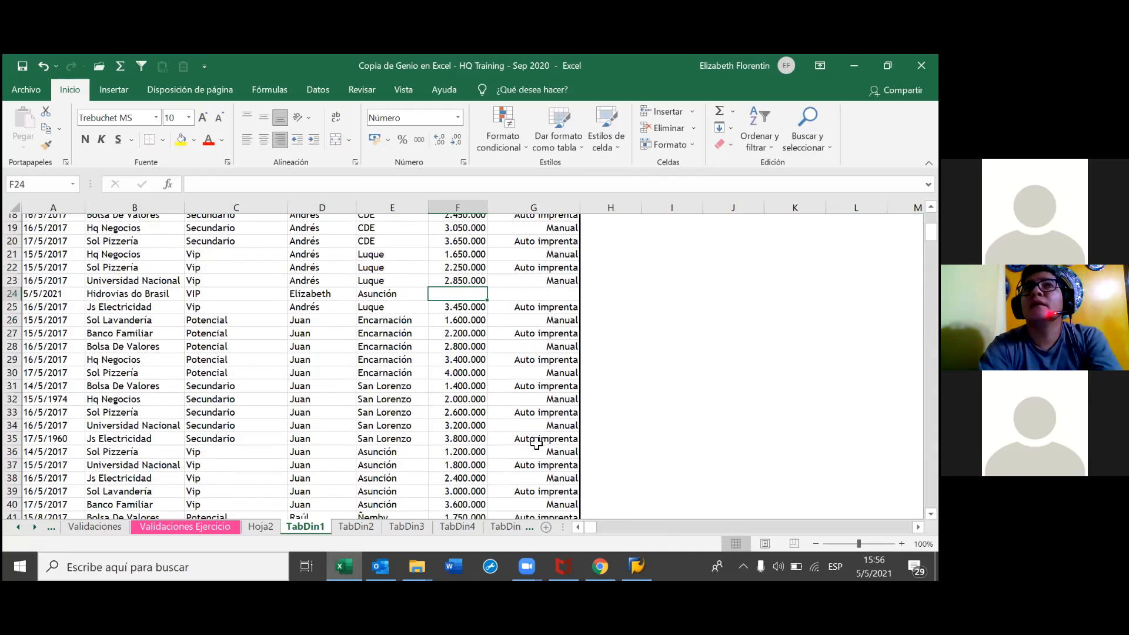
{"action": "scroll", "coordinate": [530, 456], "scroll_direction": "down", "scroll_amount": 8}
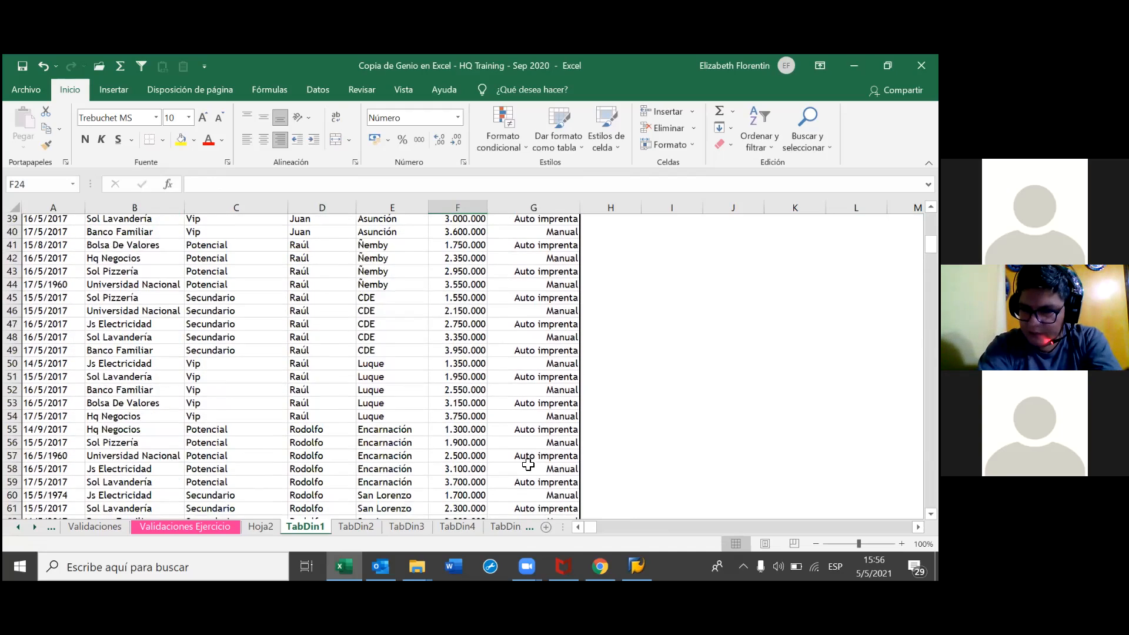
{"action": "scroll", "coordinate": [529, 462], "scroll_direction": "up", "scroll_amount": 12}
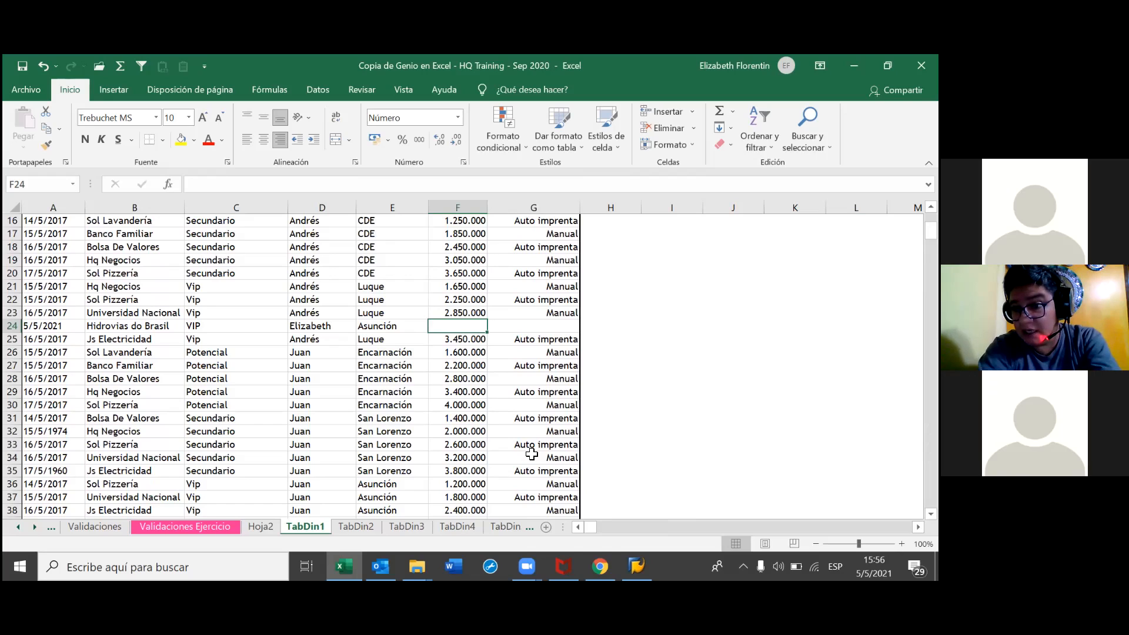
{"action": "scroll", "coordinate": [529, 459], "scroll_direction": "up", "scroll_amount": 5}
{"action": "scroll", "coordinate": [518, 464], "scroll_direction": "down", "scroll_amount": 7}
{"action": "scroll", "coordinate": [515, 468], "scroll_direction": "down", "scroll_amount": 7}
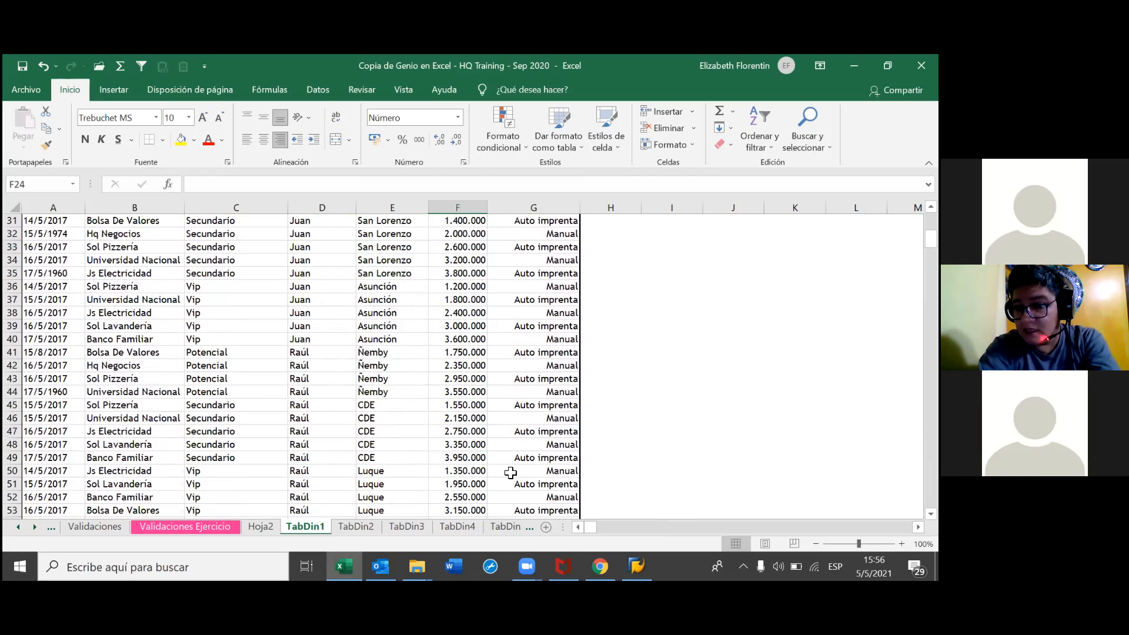
{"action": "scroll", "coordinate": [506, 470], "scroll_direction": "up", "scroll_amount": 10}
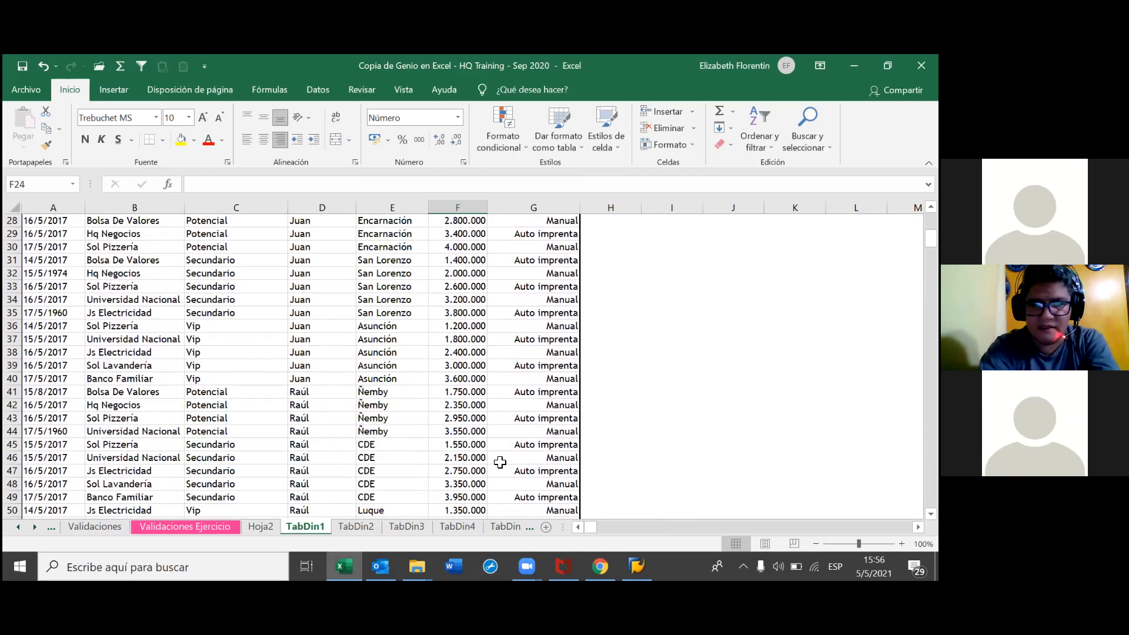
{"action": "type", "text": "5600000"}
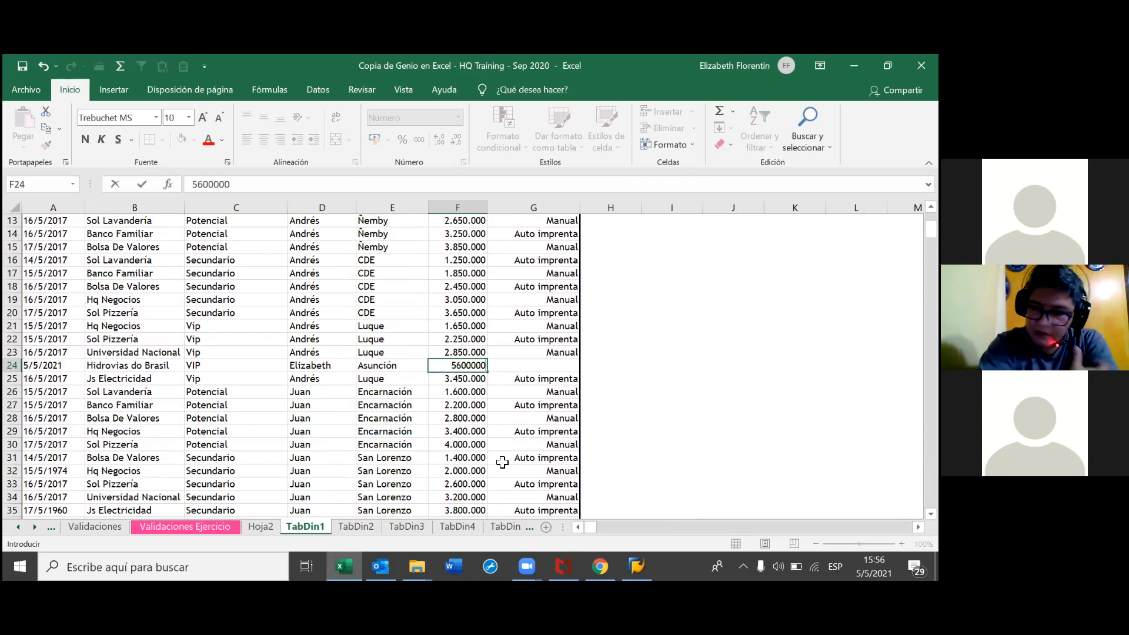
{"action": "key", "text": "Return"}
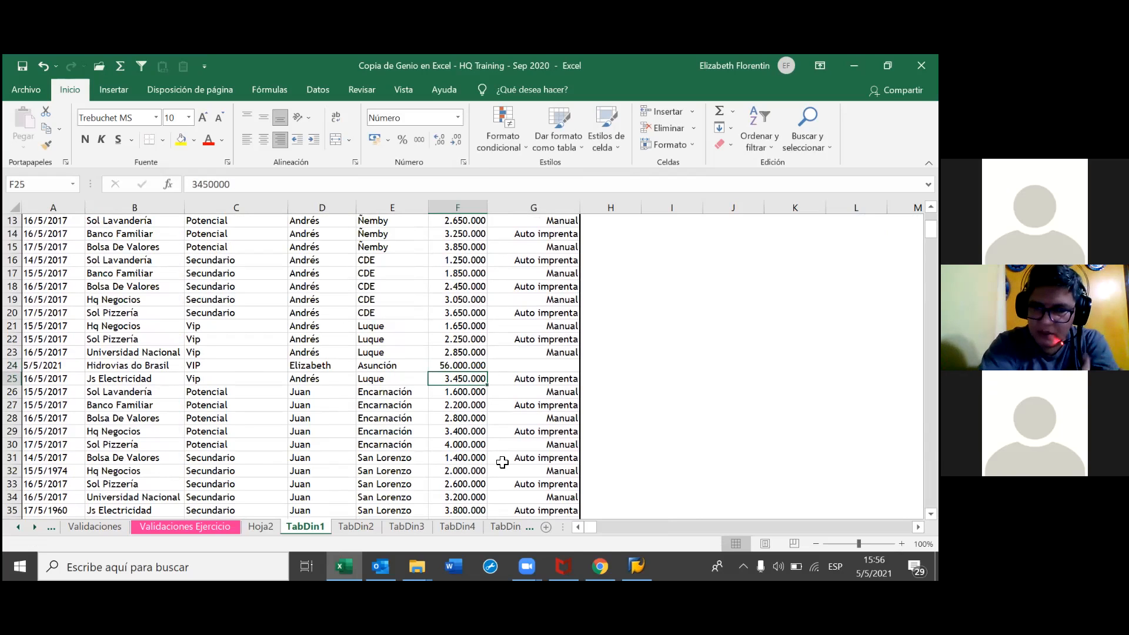
Step: Enter "Auto imprenta" as the TIPO FACTURA in G24
{"action": "left_click", "coordinate": [548, 366]}
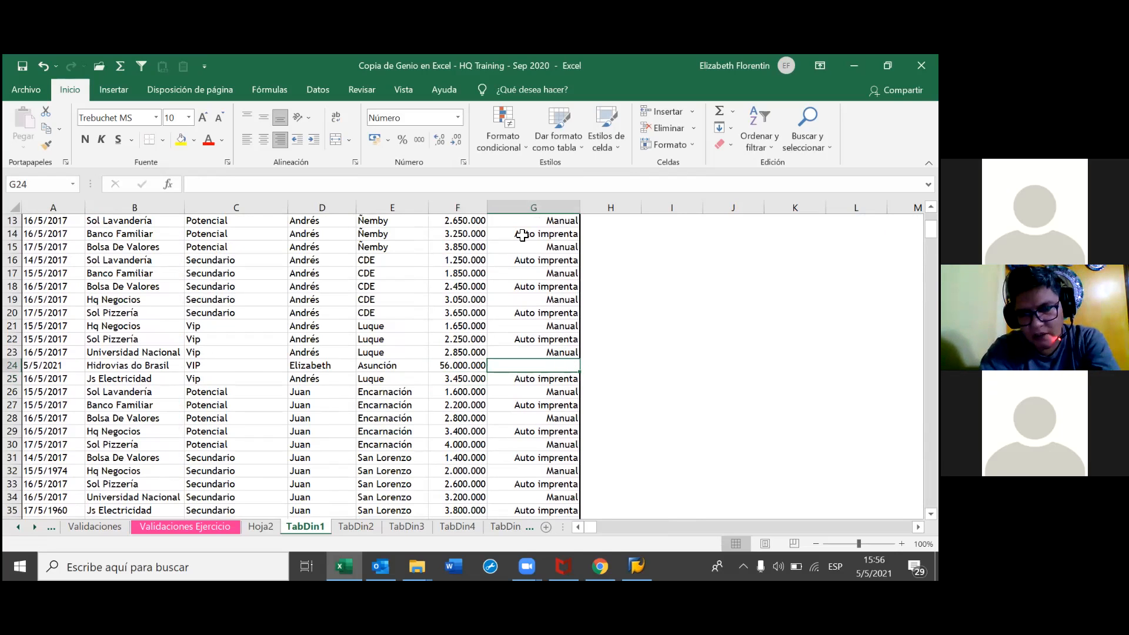
{"action": "scroll", "coordinate": [585, 306], "scroll_direction": "up", "scroll_amount": 4}
{"action": "scroll", "coordinate": [555, 419], "scroll_direction": "down", "scroll_amount": 3}
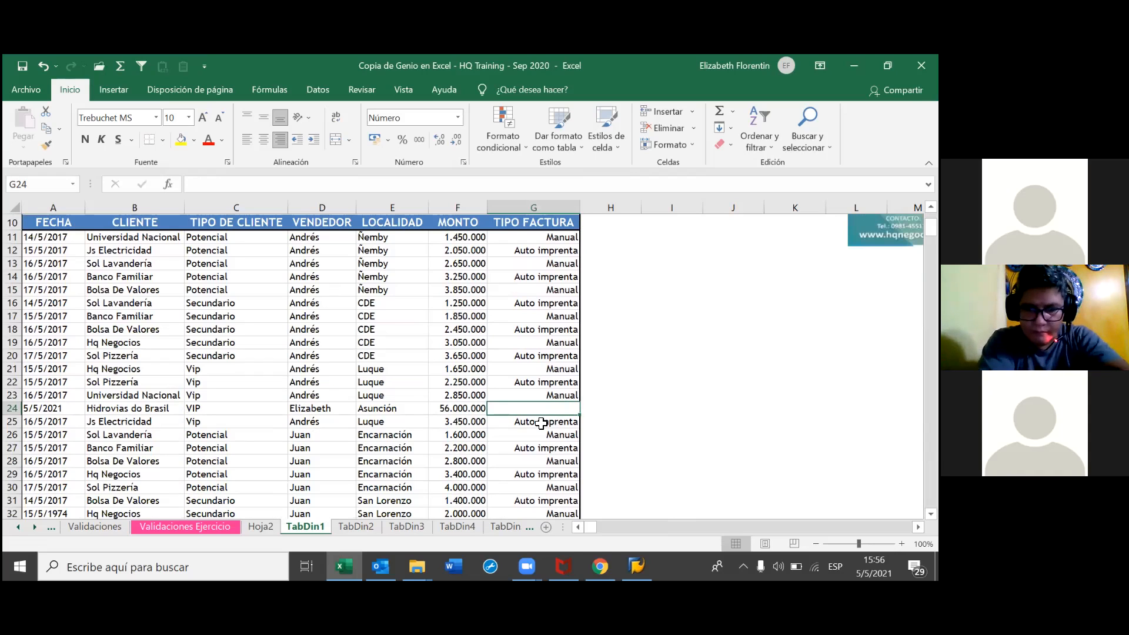
{"action": "type", "text": "auto imprenta"}
{"action": "key", "text": "Return"}
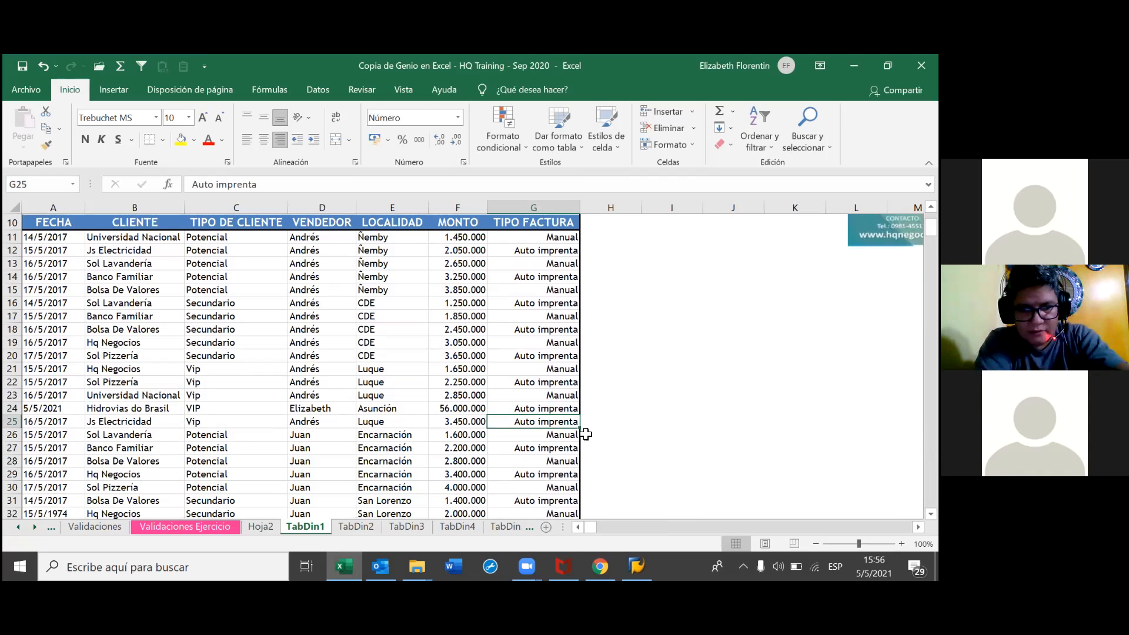
{"action": "key", "text": "Up"}
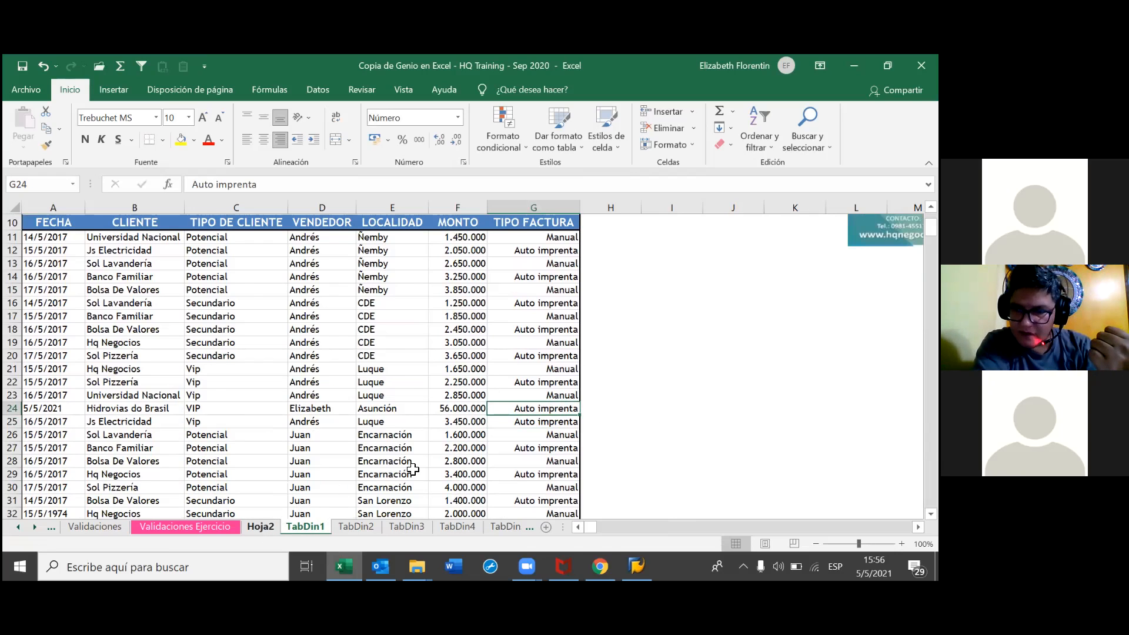
Step: Refresh the pivot table on the Hoja2 sheet so it includes the new source record
{"action": "key", "text": "ctrl+Page_Up"}
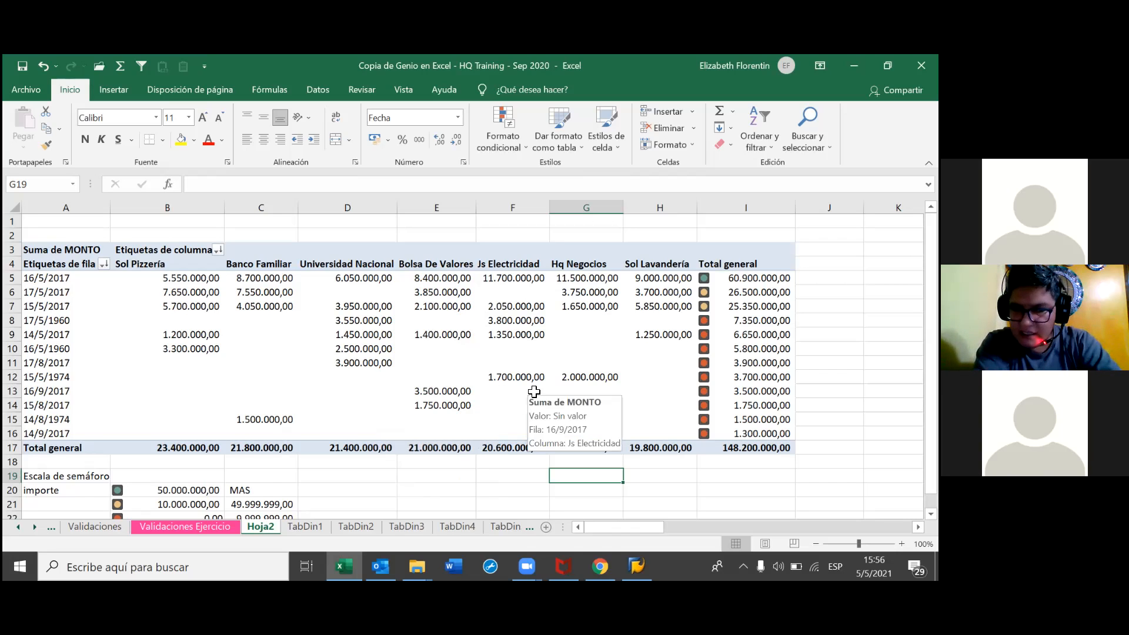
{"action": "right_click", "coordinate": [295, 383]}
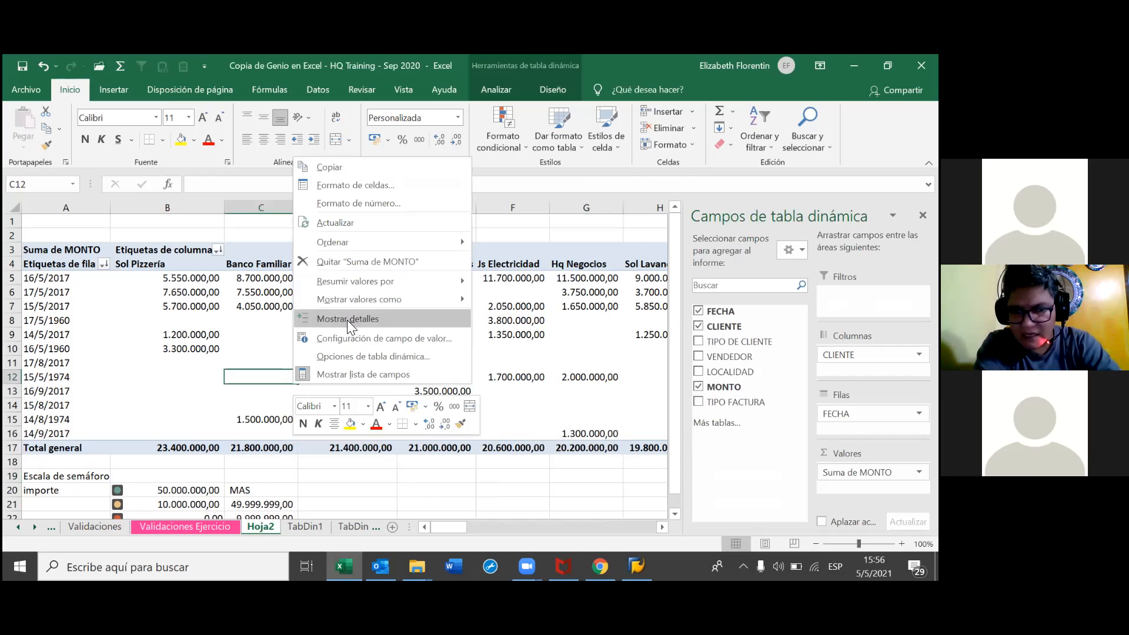
{"action": "left_click", "coordinate": [369, 225]}
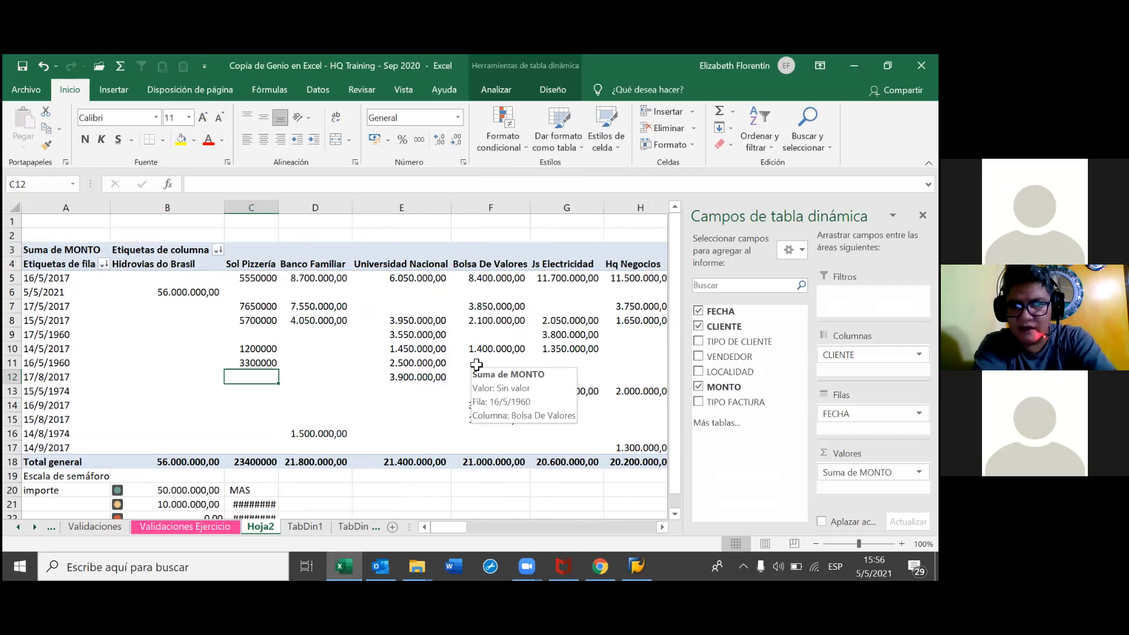
{"action": "left_click", "coordinate": [515, 489]}
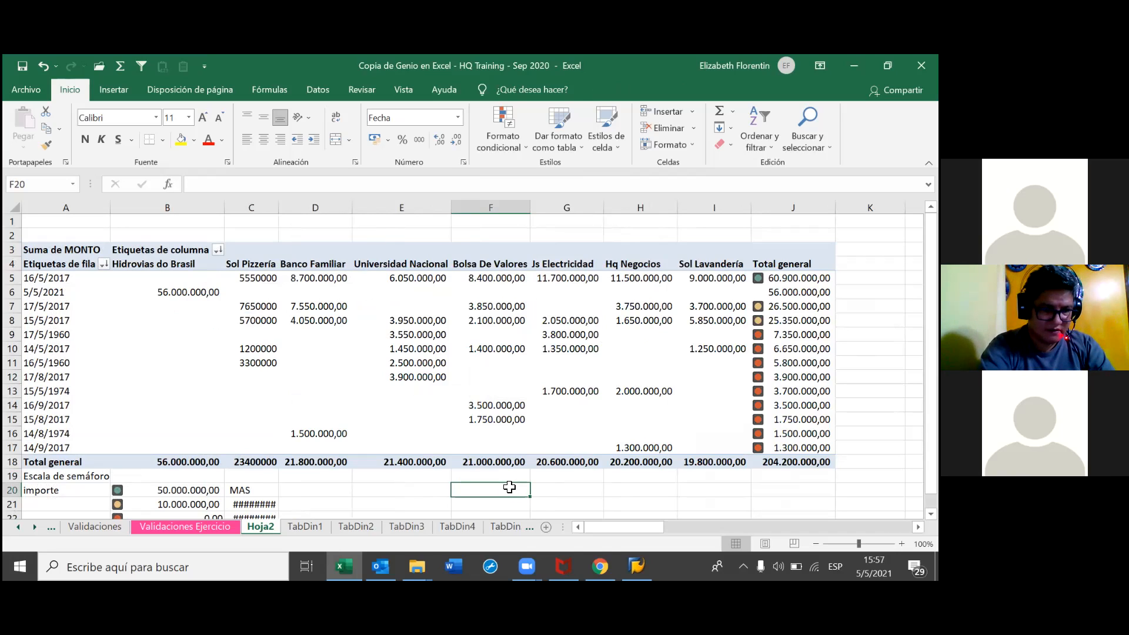
{"action": "left_click", "coordinate": [66, 294]}
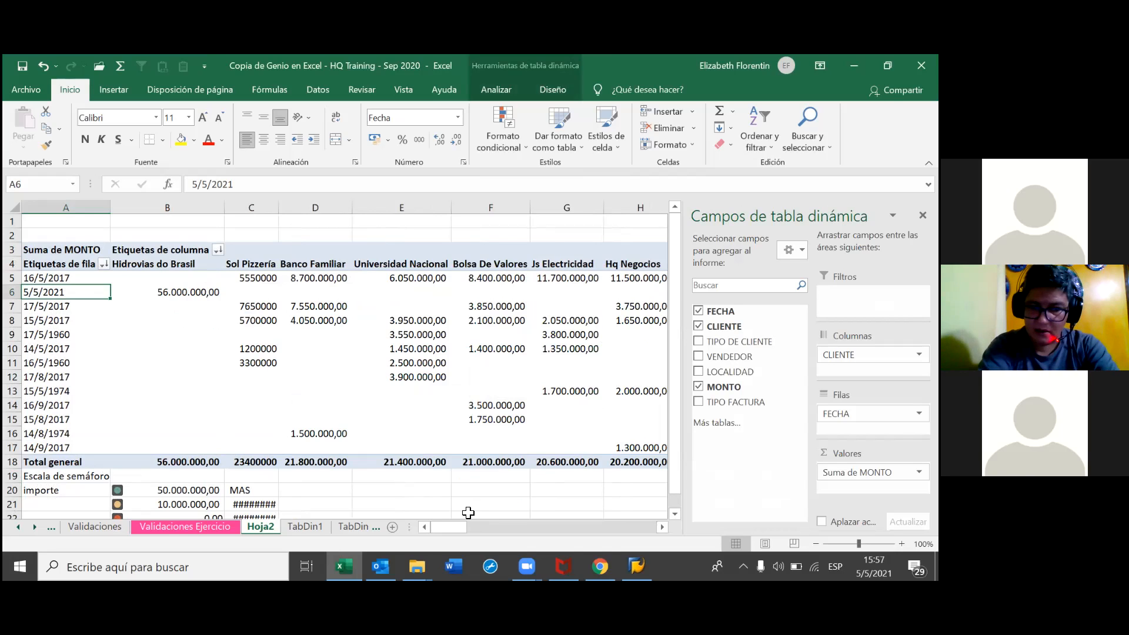
{"action": "left_click", "coordinate": [512, 504]}
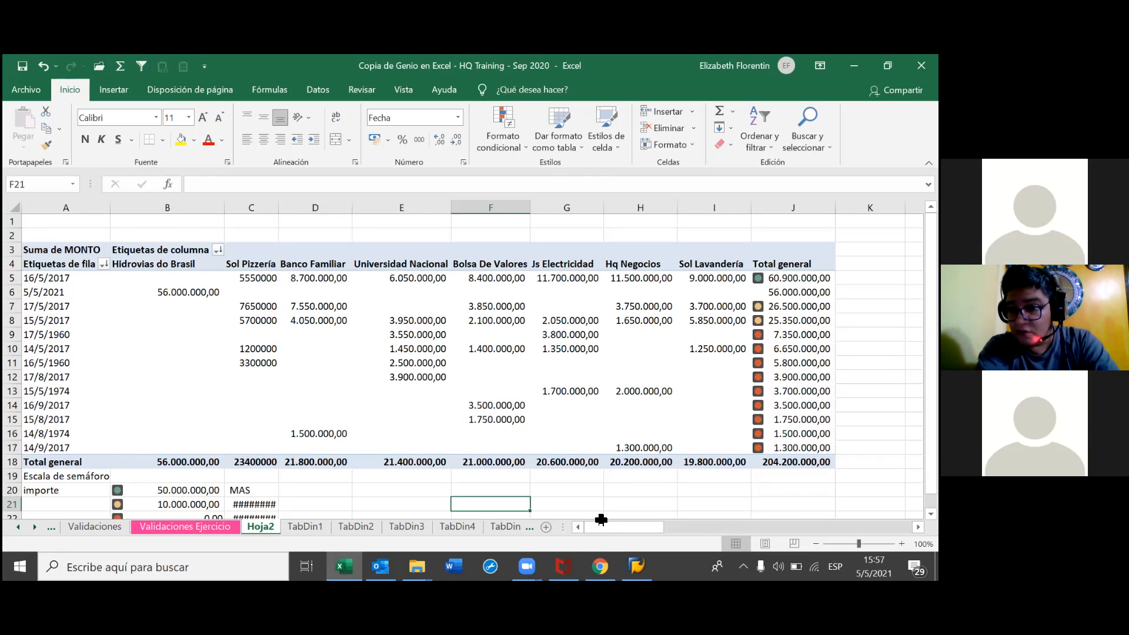
Step: Try to copy the traffic-light formatting from the 16/5/2017 grand total in J5 with Format Painter
{"action": "left_click", "coordinate": [791, 278]}
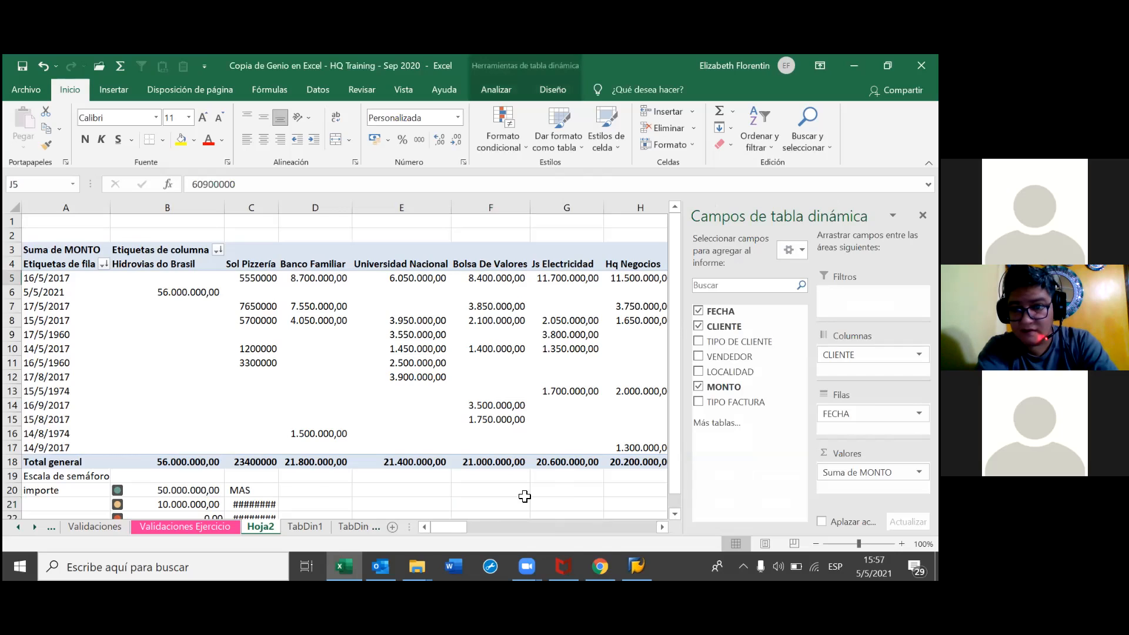
{"action": "left_click", "coordinate": [47, 144]}
{"action": "left_click", "coordinate": [635, 362]}
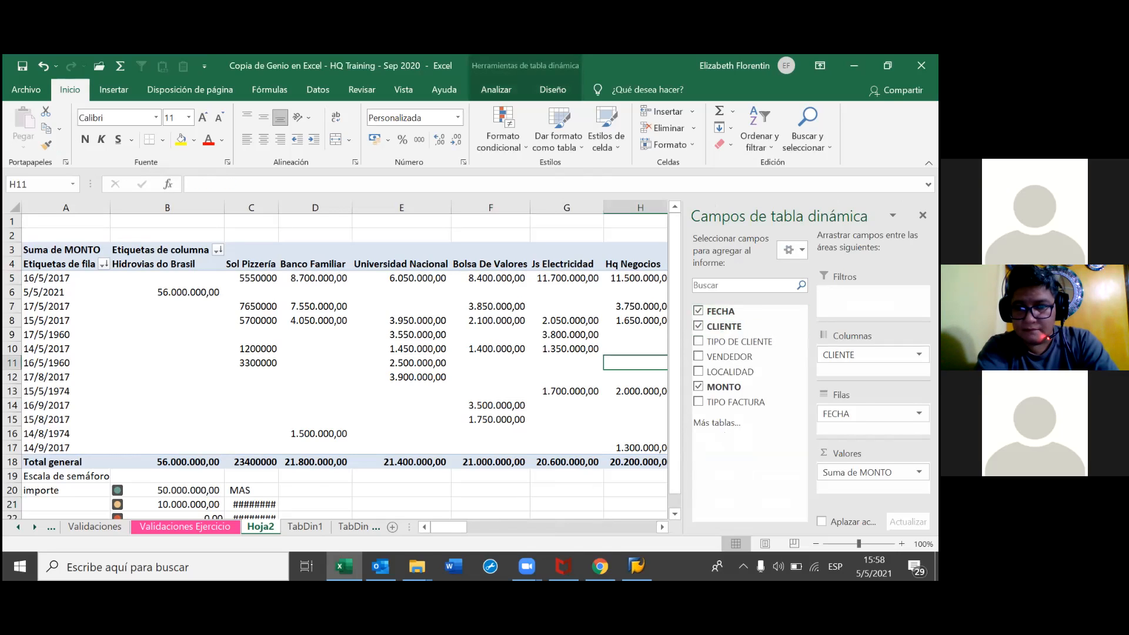
{"action": "left_click", "coordinate": [567, 490]}
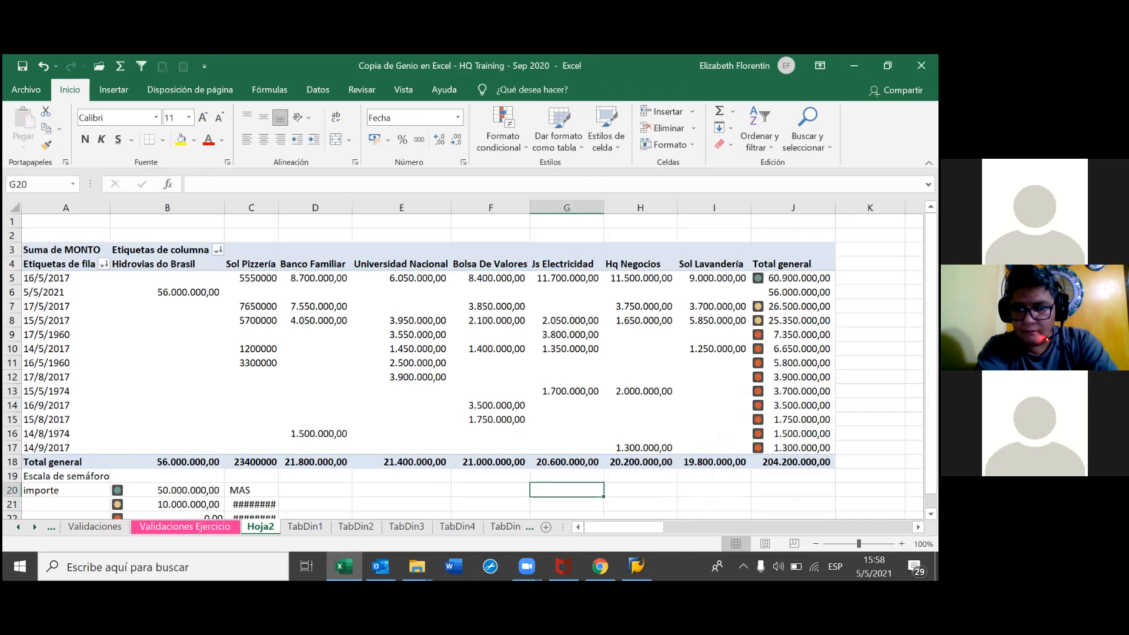
Step: Copy the traffic-light formatting from scale cell B20 to the 5/5/2021 grand total in J6 with Format Painter
{"action": "left_click", "coordinate": [167, 490]}
{"action": "left_click", "coordinate": [46, 144]}
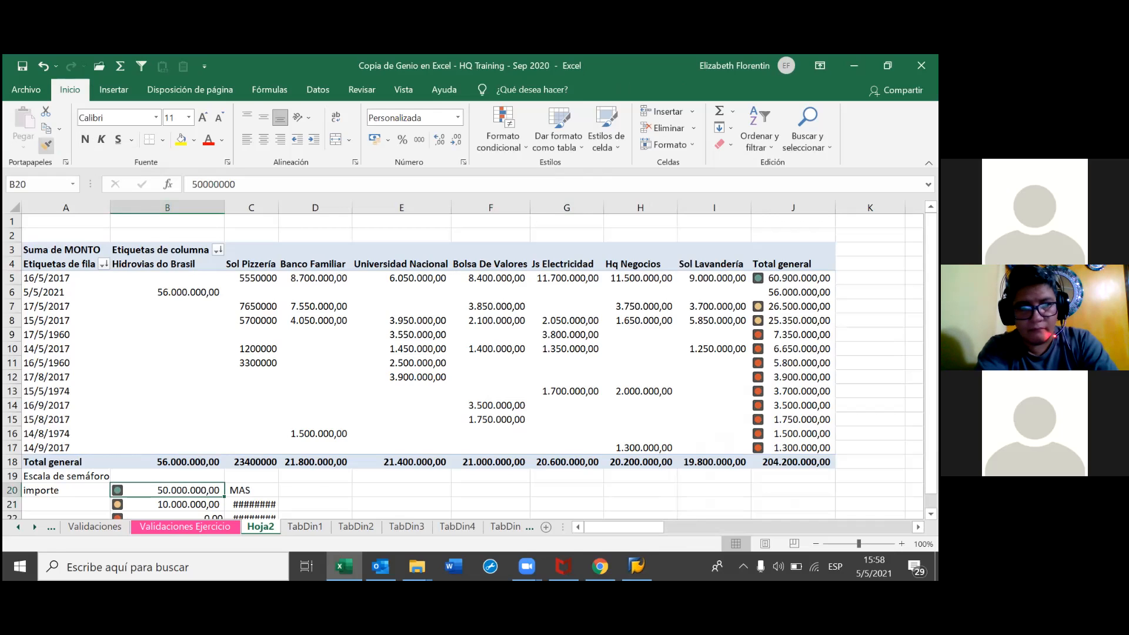
{"action": "left_click", "coordinate": [793, 293]}
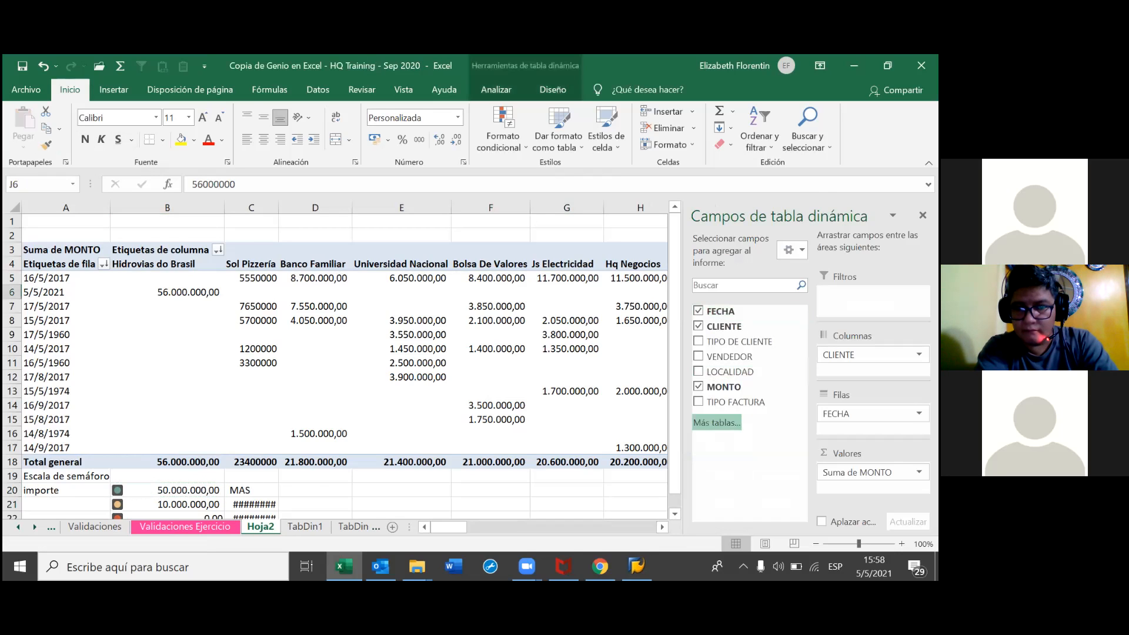
{"action": "left_click", "coordinate": [567, 490]}
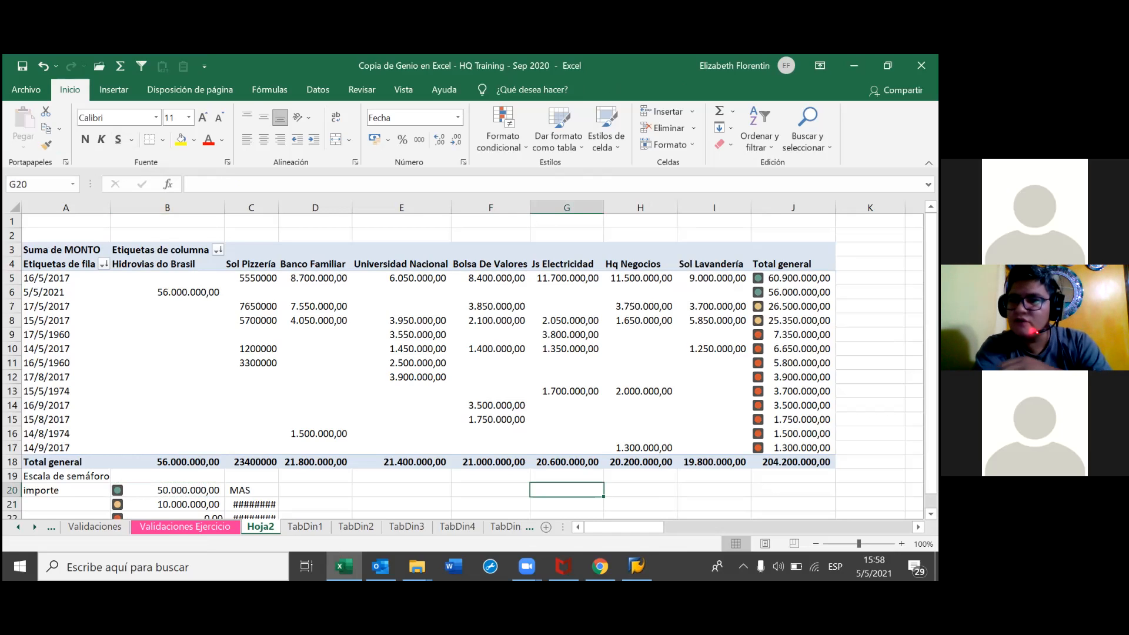
Step: Apply the General number format to all of column C on Hoja2
{"action": "left_click", "coordinate": [259, 207]}
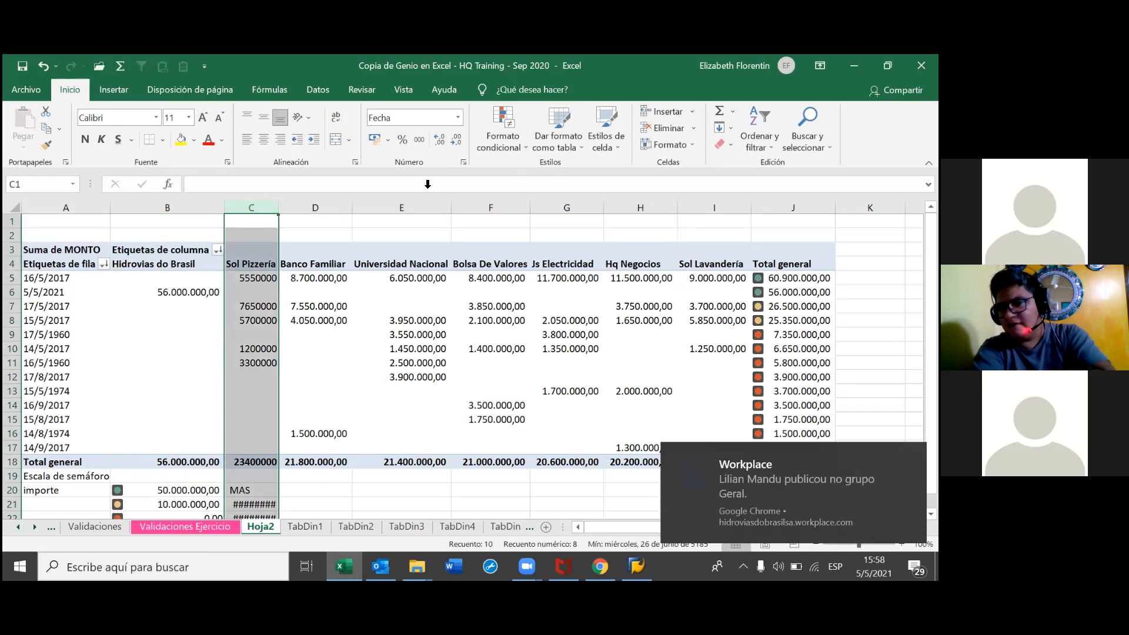
{"action": "left_click", "coordinate": [457, 118]}
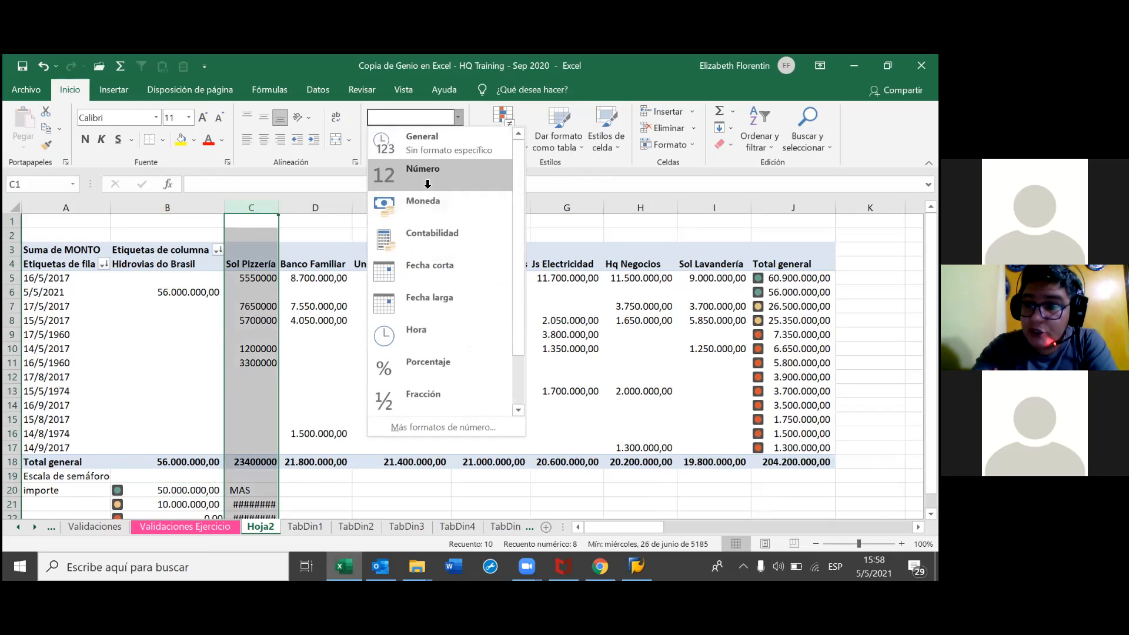
{"action": "left_click", "coordinate": [414, 134]}
{"action": "left_click", "coordinate": [418, 142]}
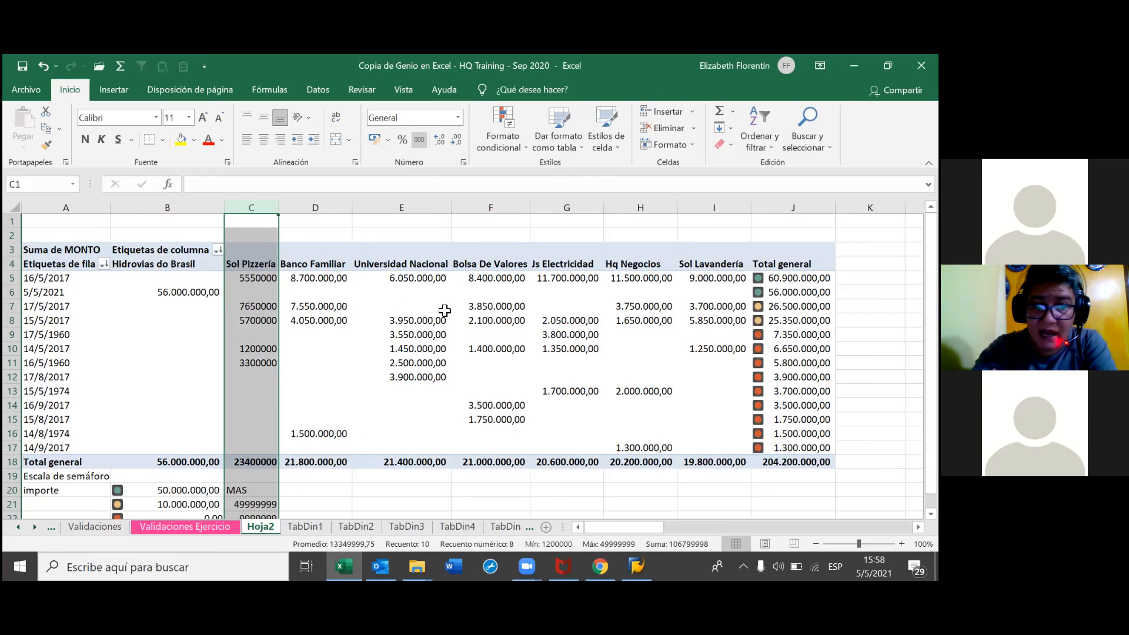
{"action": "left_click", "coordinate": [422, 492]}
Step: Insert an empty row at row 68 of TabDin1, above the last source record
{"action": "key", "text": "ctrl+Page_Down"}
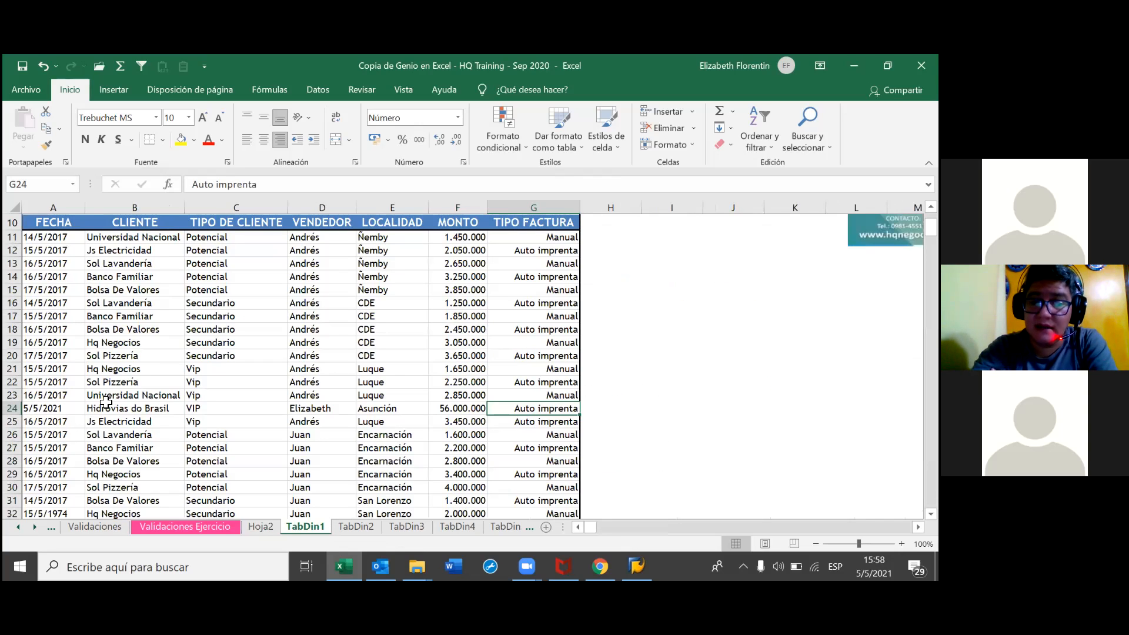
{"action": "scroll", "coordinate": [106, 402], "scroll_direction": "down", "scroll_amount": 2}
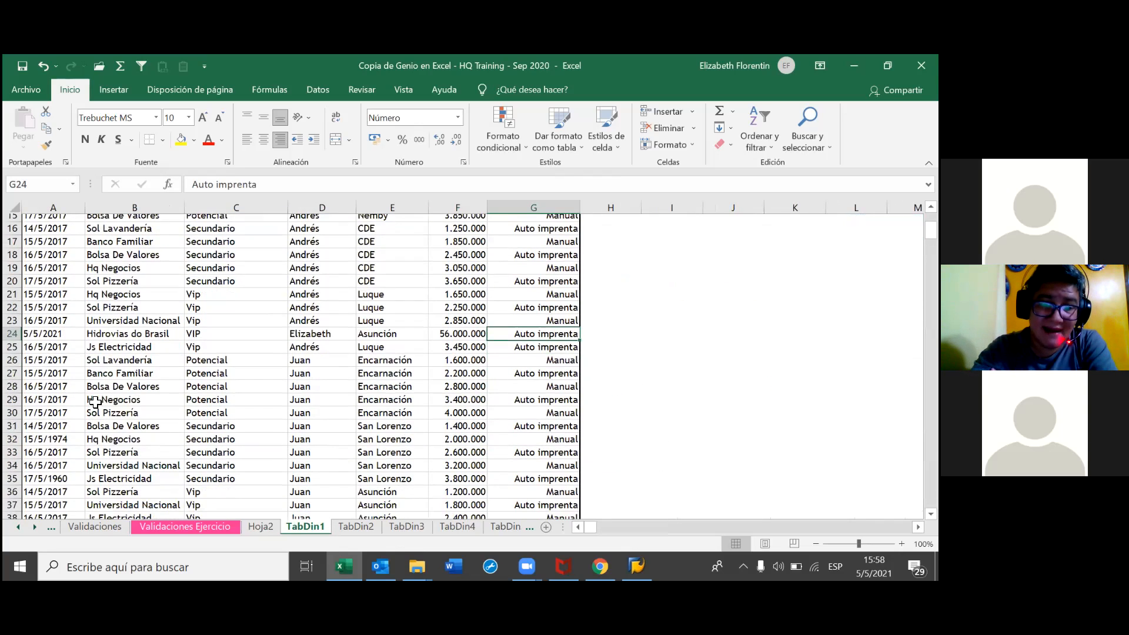
{"action": "scroll", "coordinate": [95, 402], "scroll_direction": "down", "scroll_amount": 3}
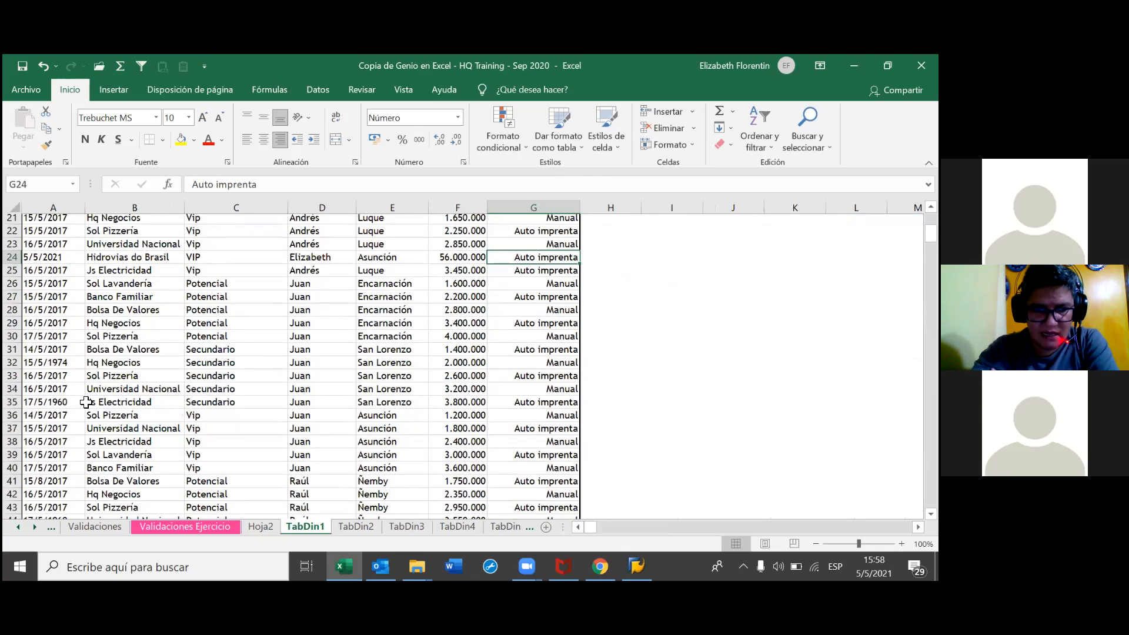
{"action": "scroll", "coordinate": [17, 395], "scroll_direction": "down", "scroll_amount": 5}
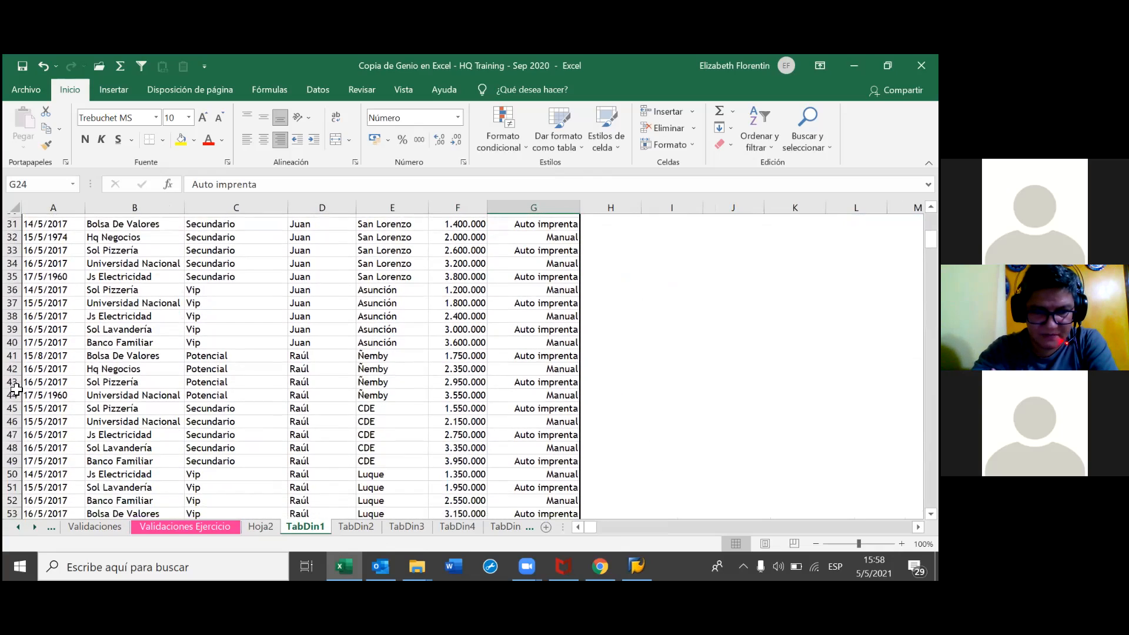
{"action": "scroll", "coordinate": [226, 395], "scroll_direction": "down", "scroll_amount": 5}
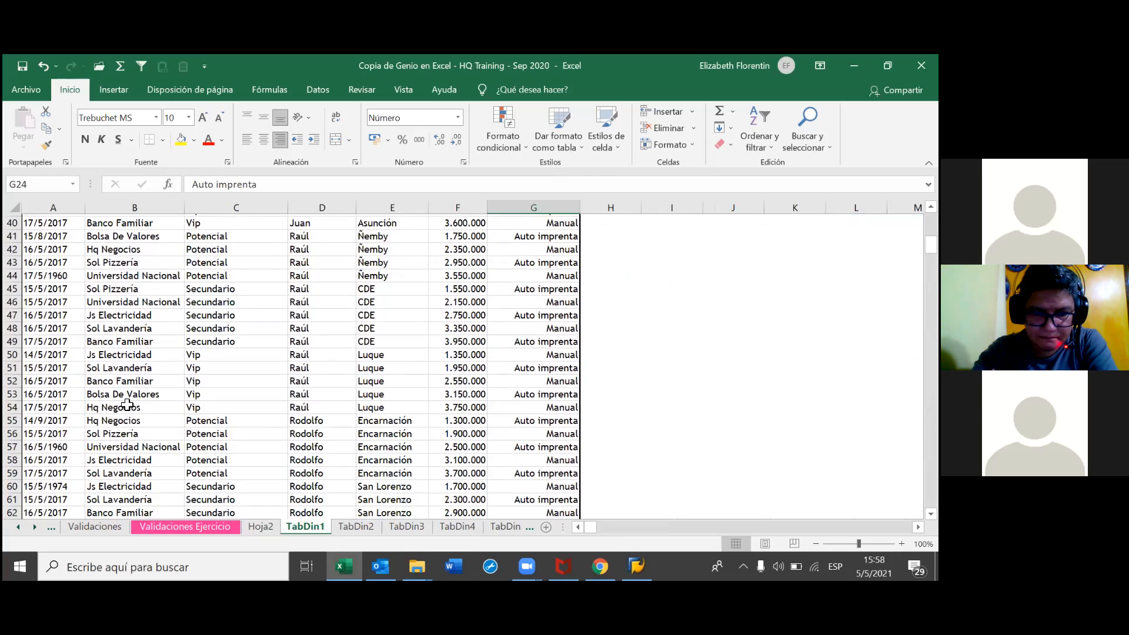
{"action": "left_click", "coordinate": [12, 392]}
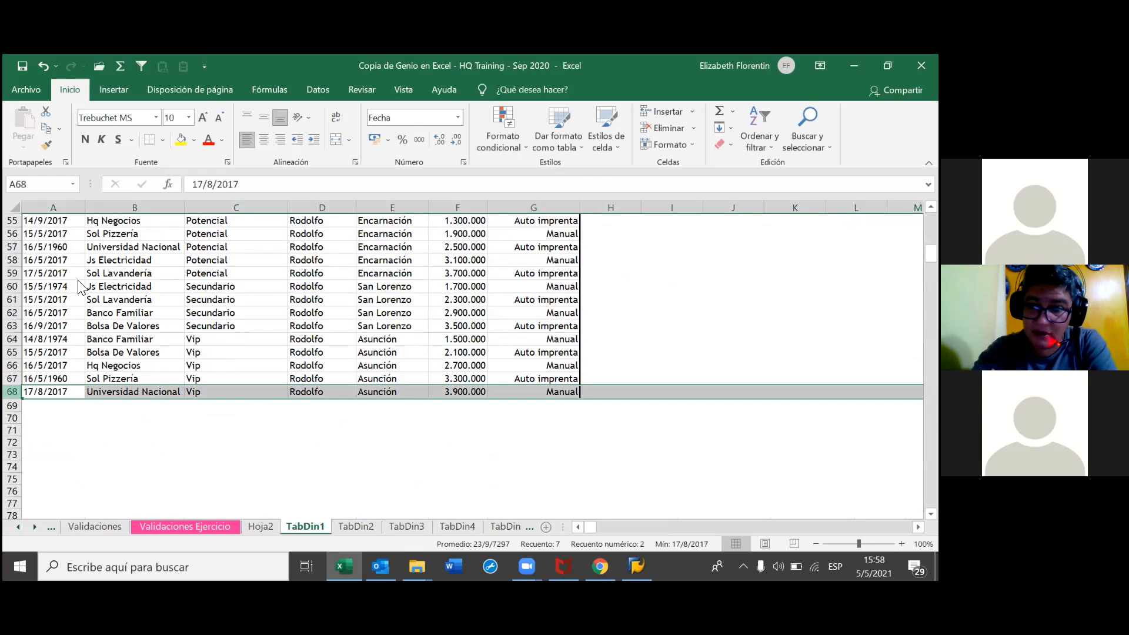
{"action": "right_click", "coordinate": [12, 392]}
{"action": "left_click", "coordinate": [41, 271]}
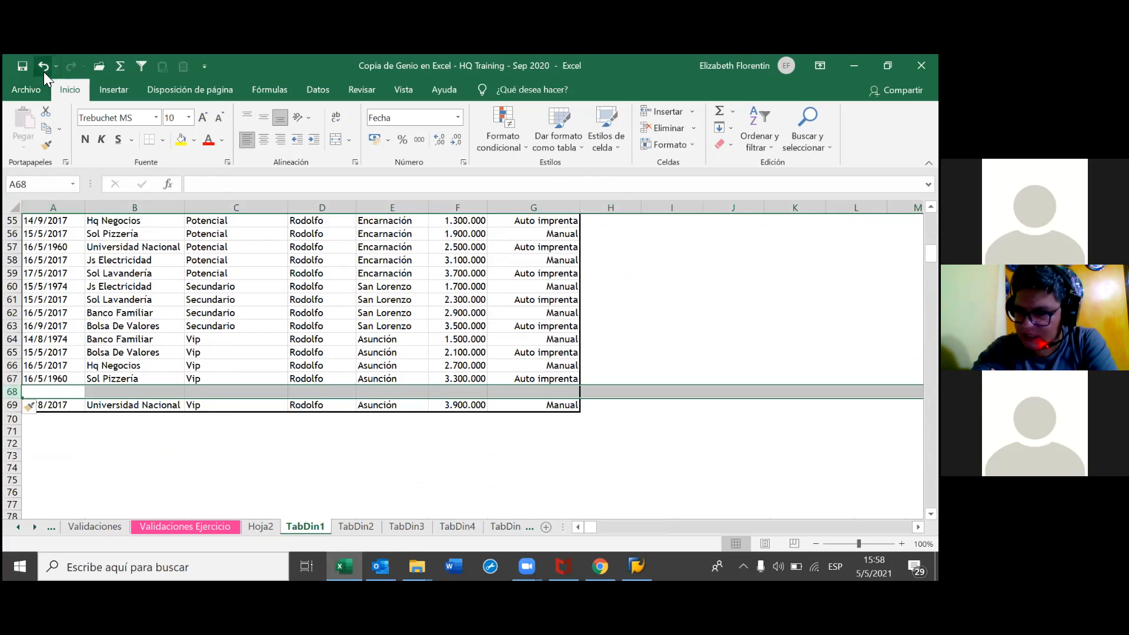
Step: Undo the row insertion above the last source record on TabDin1
{"action": "key", "text": "ctrl+z"}
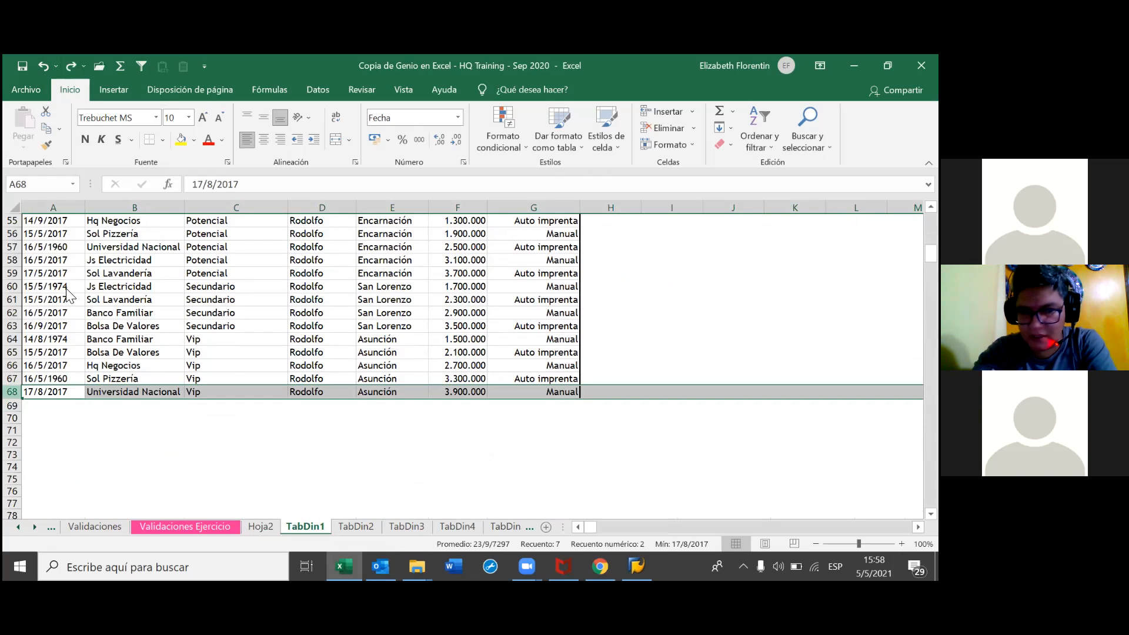
{"action": "right_click", "coordinate": [13, 393]}
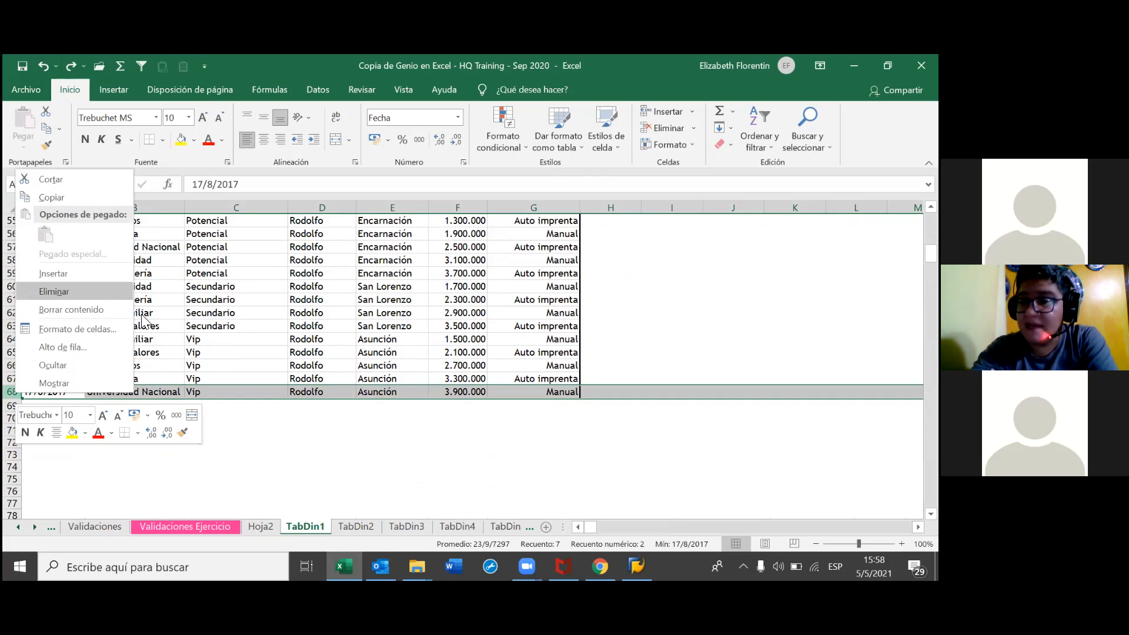
{"action": "left_click", "coordinate": [88, 383]}
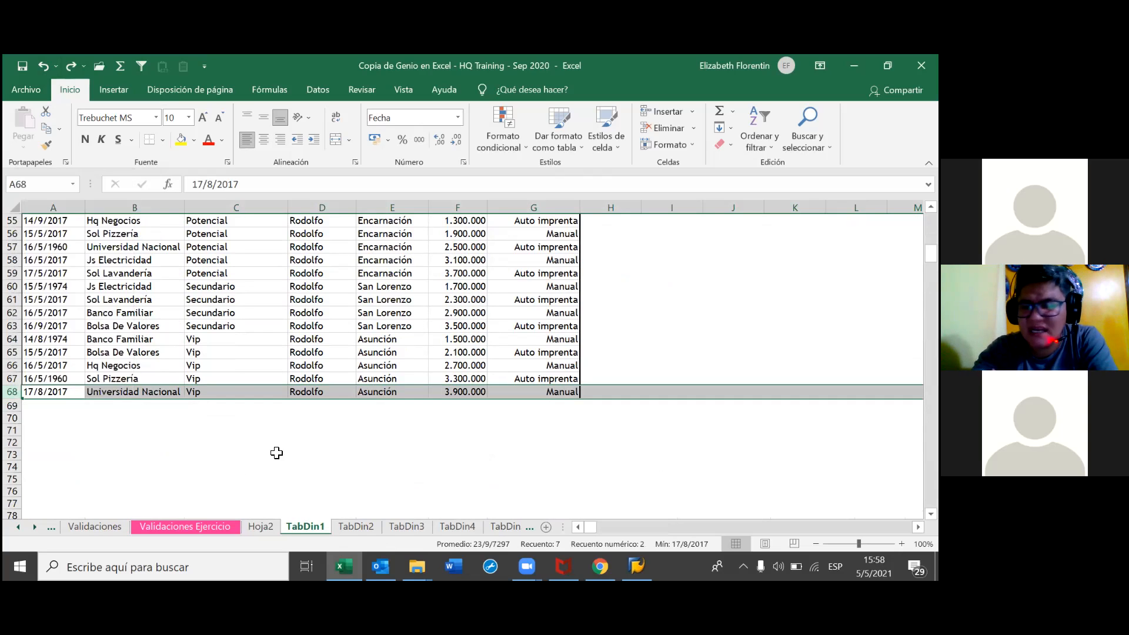
Step: Enter the date 05-05-2021 in cell A69, directly below the last source record on TabDin1
{"action": "left_click", "coordinate": [121, 418]}
{"action": "left_click", "coordinate": [62, 409]}
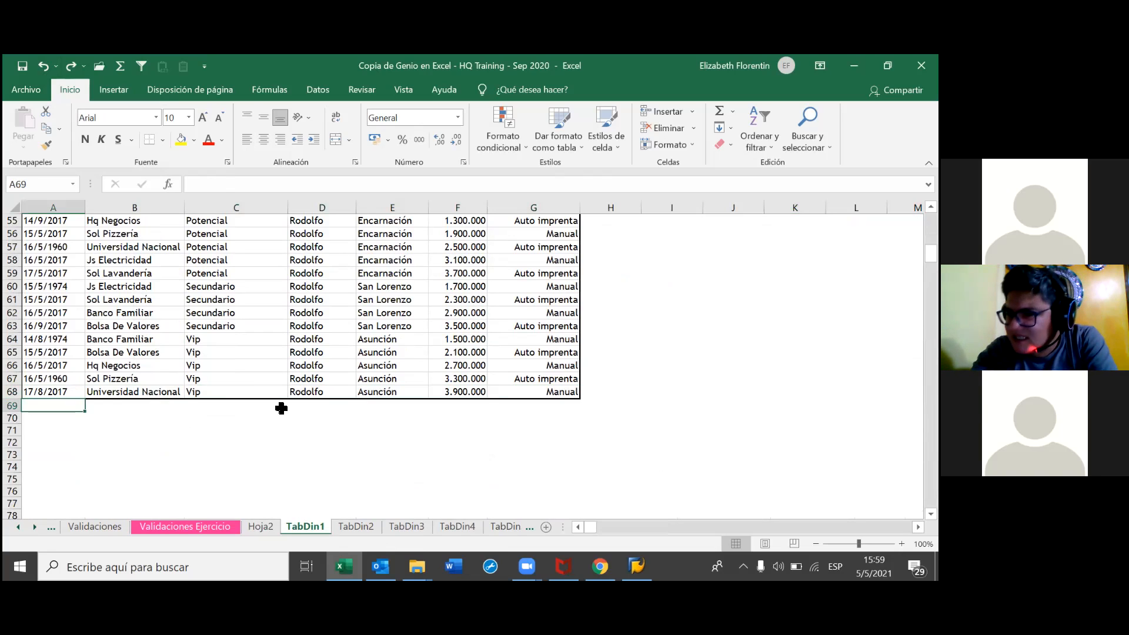
{"action": "type", "text": "05-05"}
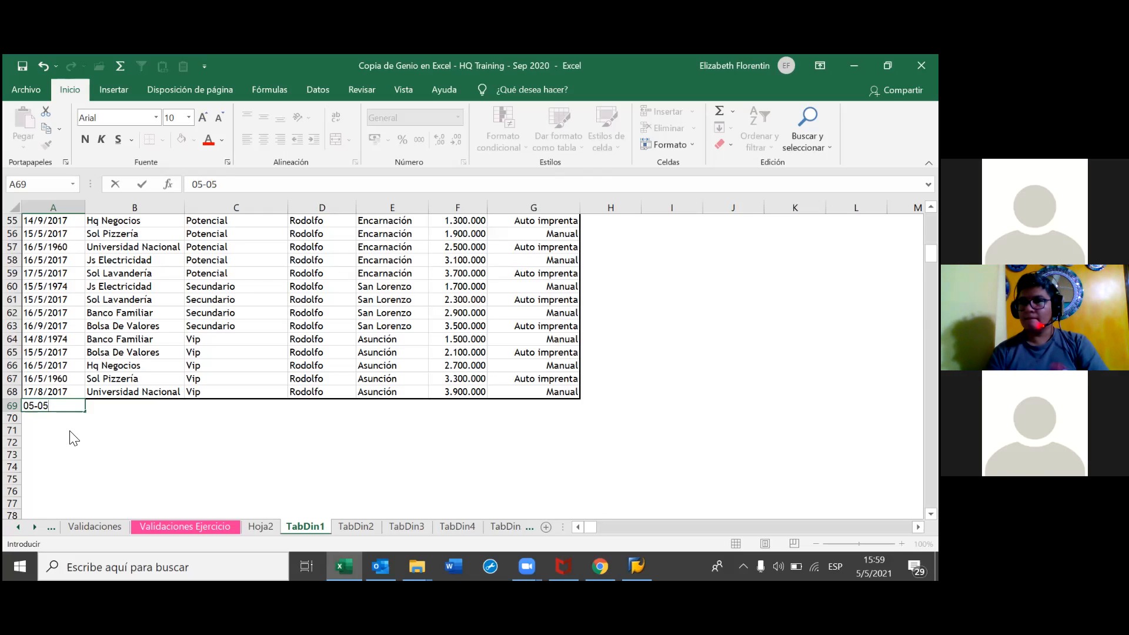
{"action": "left_click", "coordinate": [65, 407]}
{"action": "double_click", "coordinate": [64, 408]}
{"action": "type", "text": "-2021"}
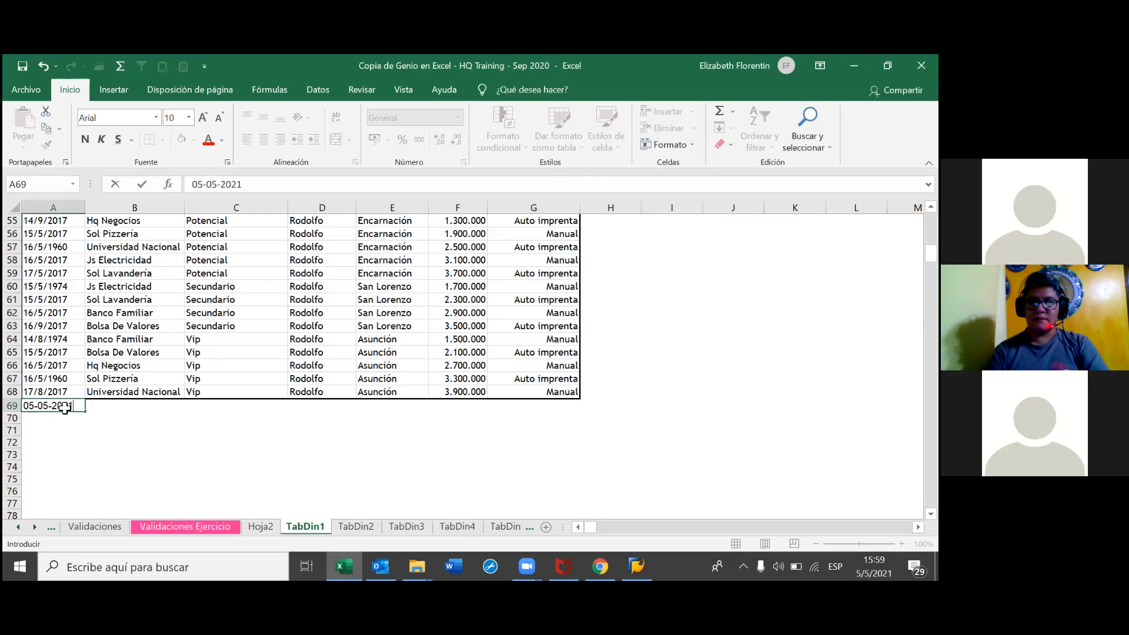